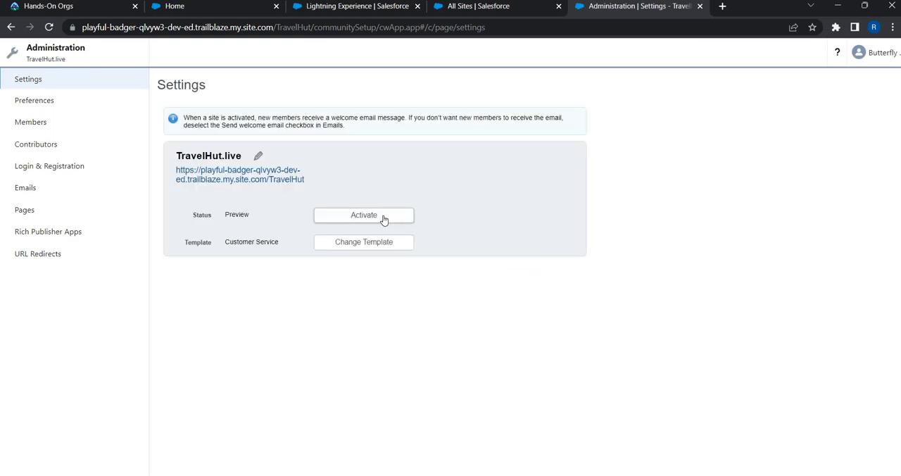
Step: Activate the TravelHut.live site, confirm its availability to all members, and dismiss the save notice
left_click(384, 220)
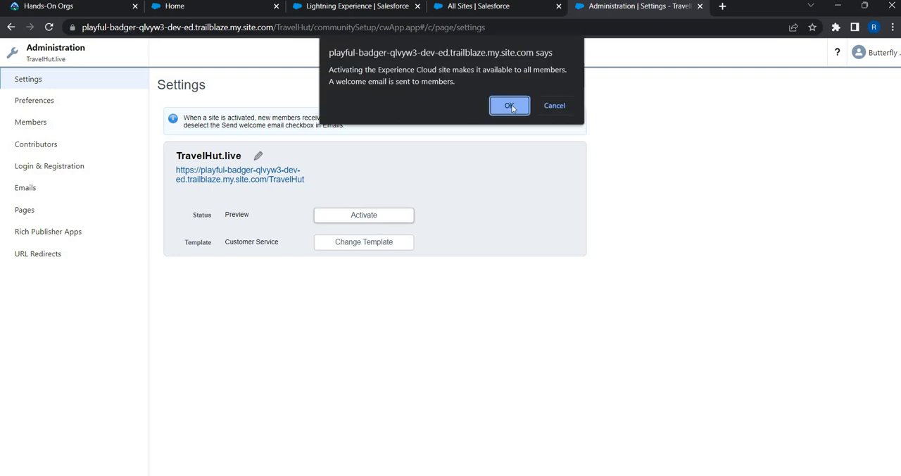
left_click(512, 107)
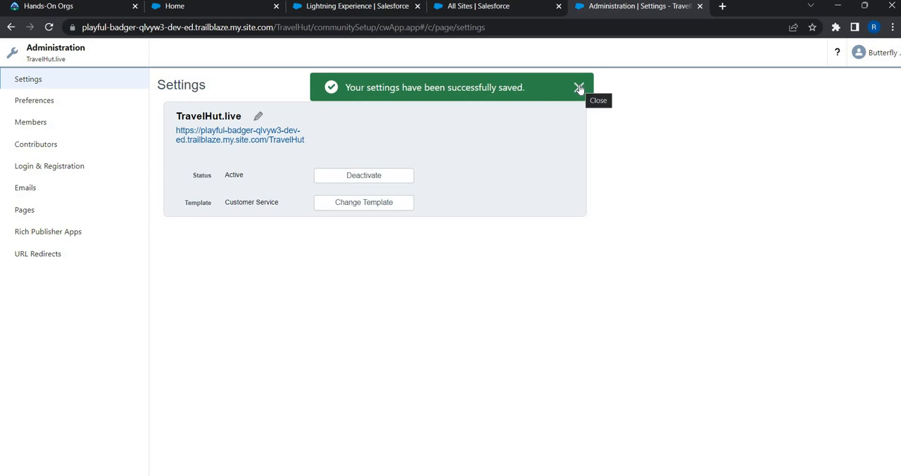
left_click(579, 88)
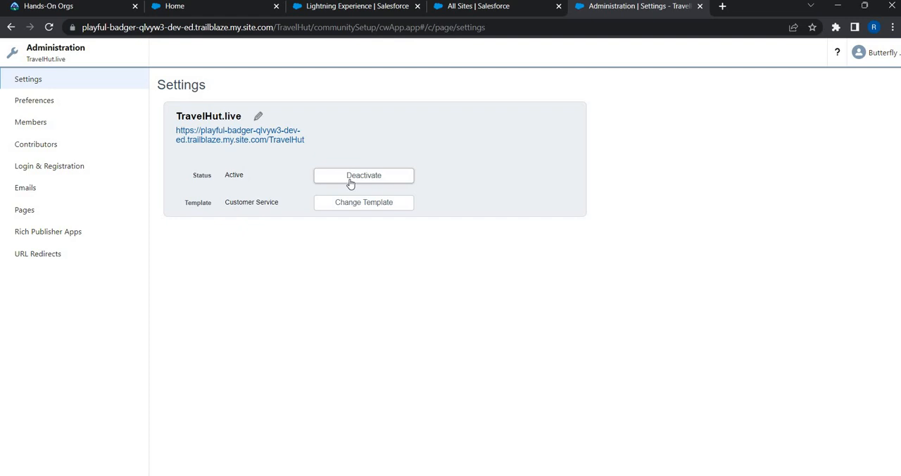
Step: View the site's Members settings, then switch to Salesforce Setup and find the Profiles page by searching for "profile"
left_click(47, 132)
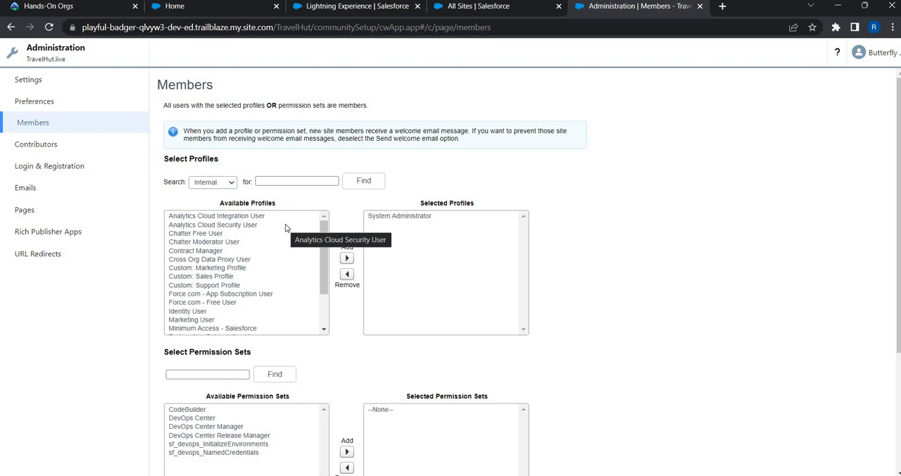
left_click(504, 8)
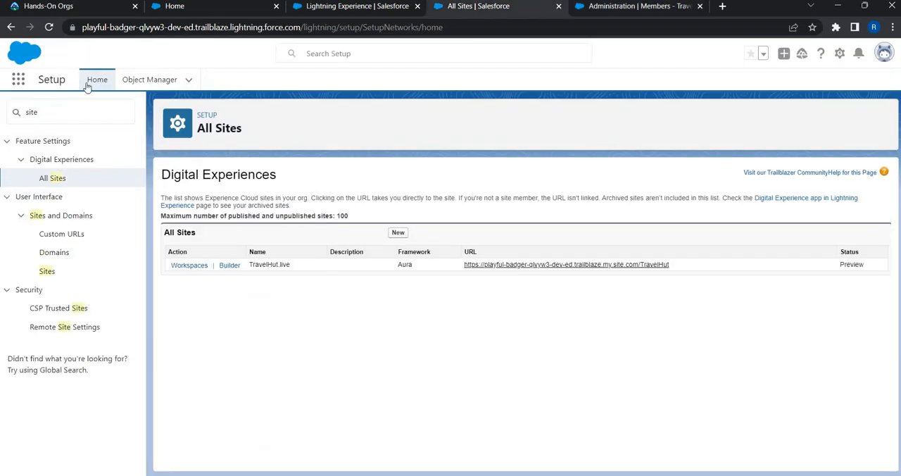
left_click(62, 105)
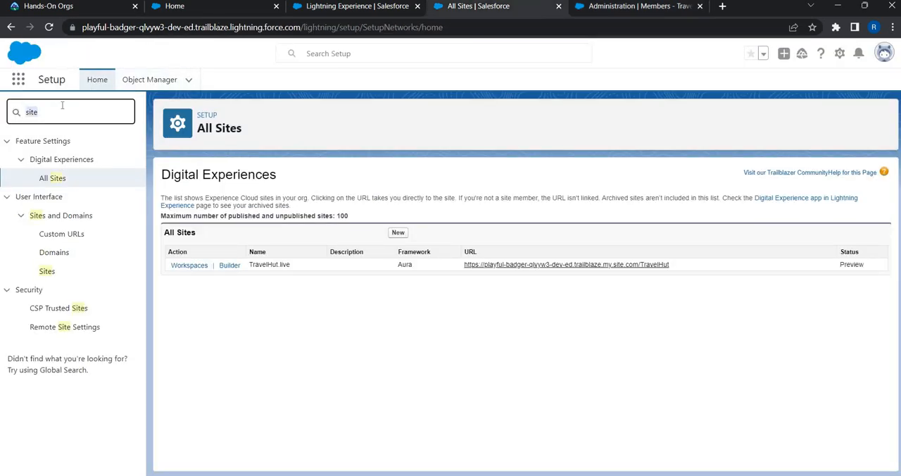
type("profile")
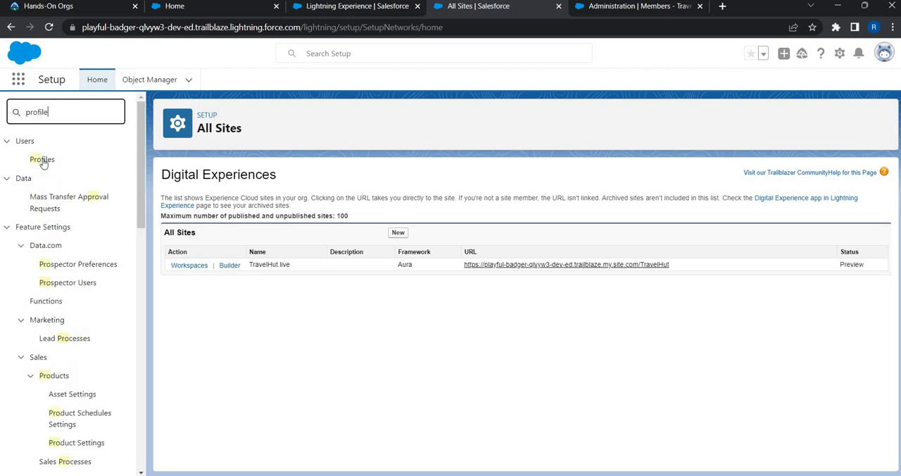
left_click(43, 159)
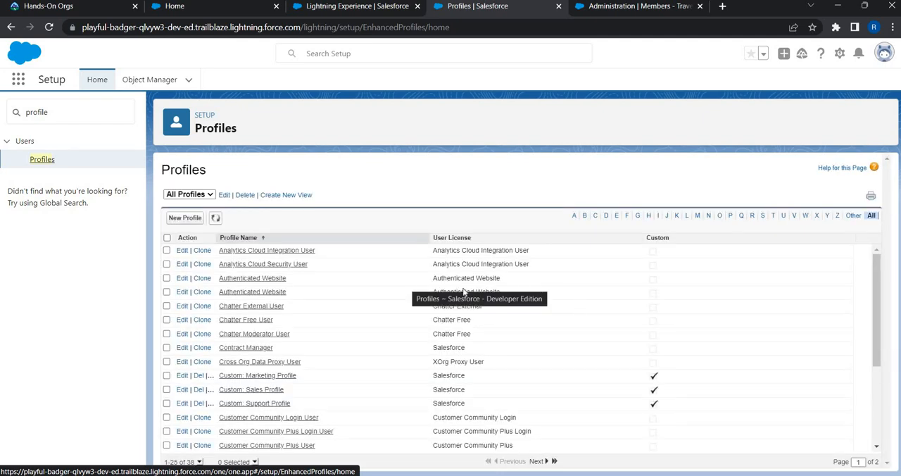
Step: Clone the Customer Community User profile under the name "Custom: Customer Community User" and save it
scroll(463, 291, "down", 1)
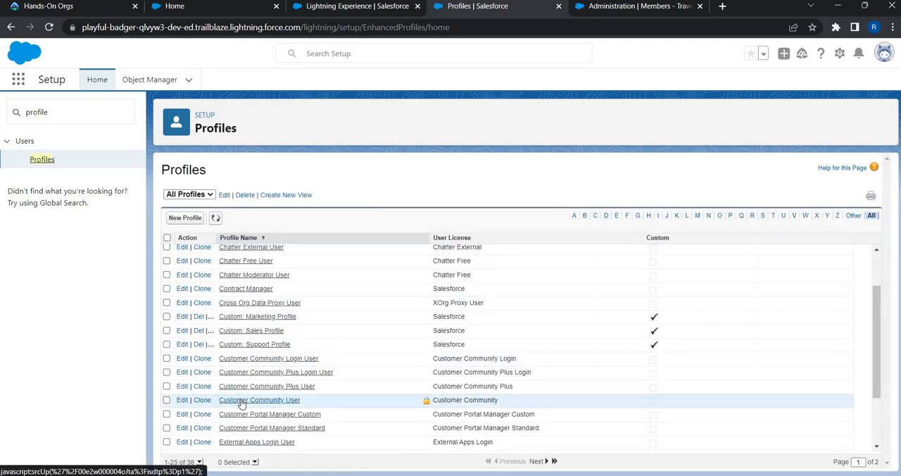
left_click(202, 400)
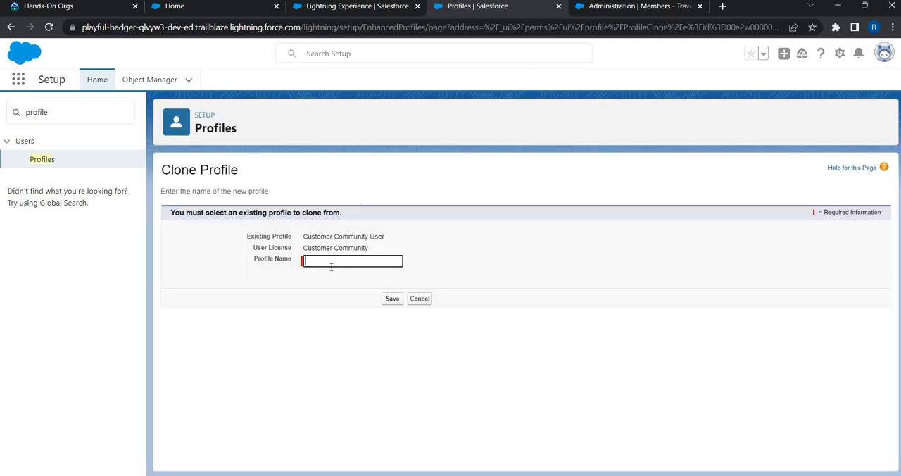
left_click(331, 264)
type("Custom:")
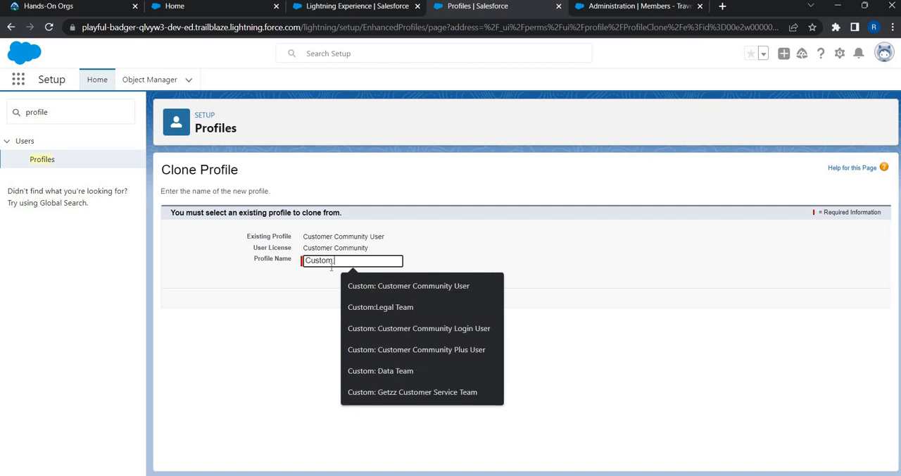
key("Down")
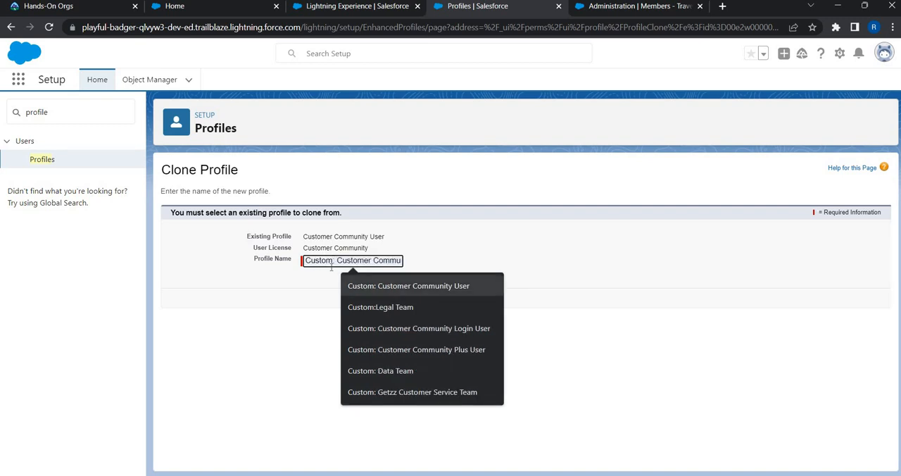
left_click(359, 262)
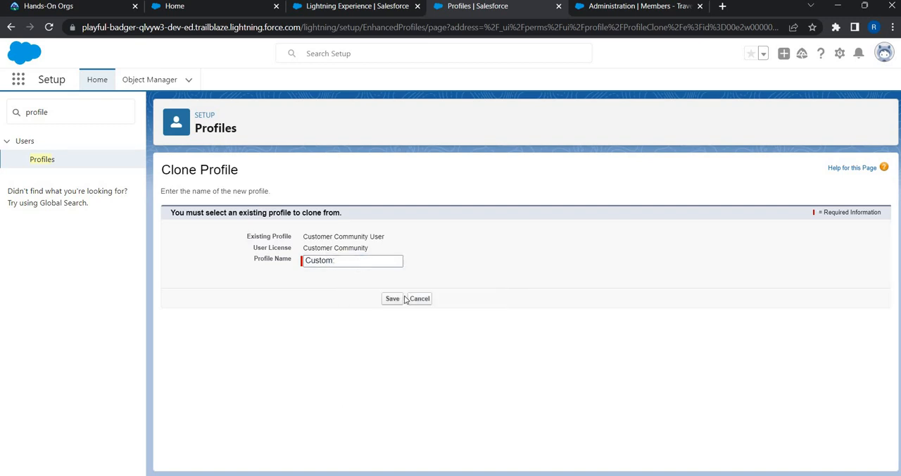
key("Down")
key("Down")
key("Down")
key("Up")
key("Return")
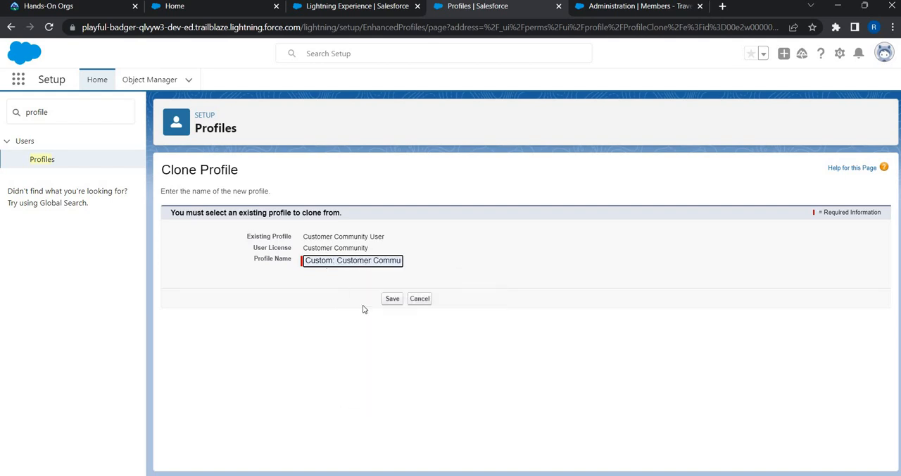
left_click(392, 299)
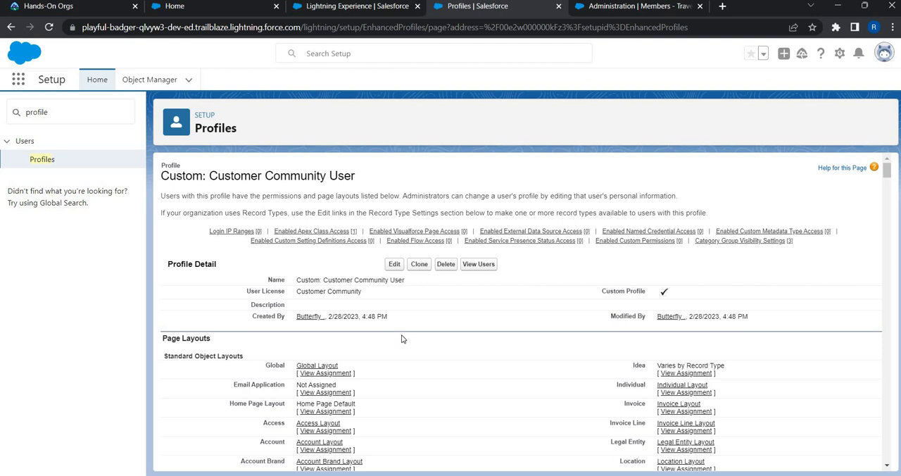
Step: Edit the cloned profile to grant Read access to Knowledge under Knowledge Base Permissions, and save the profile
left_click(395, 264)
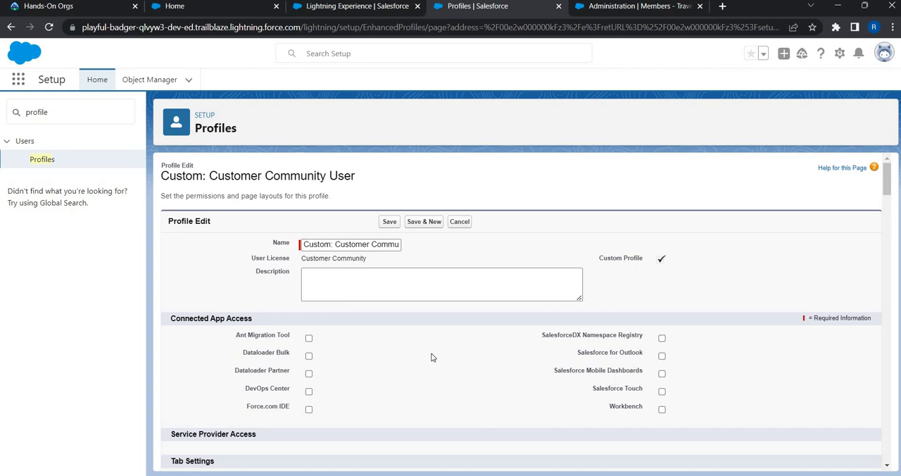
key("ctrl+f")
type("know")
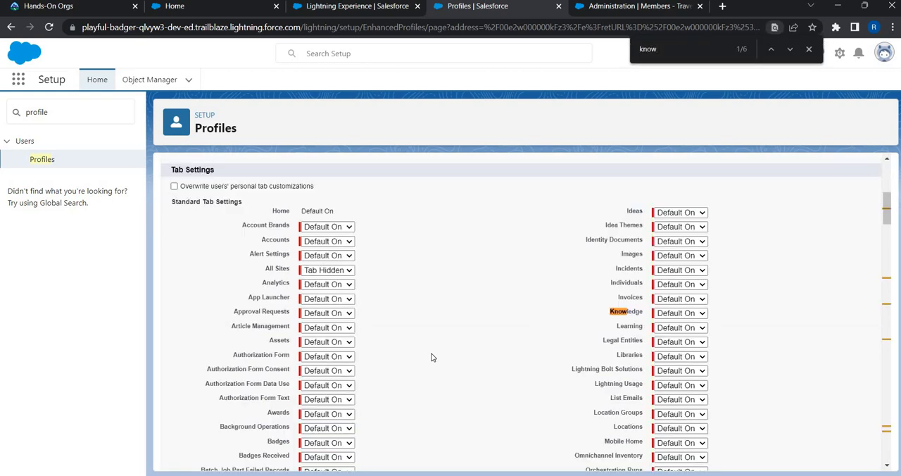
key("Return")
key("Return")
key("Return")
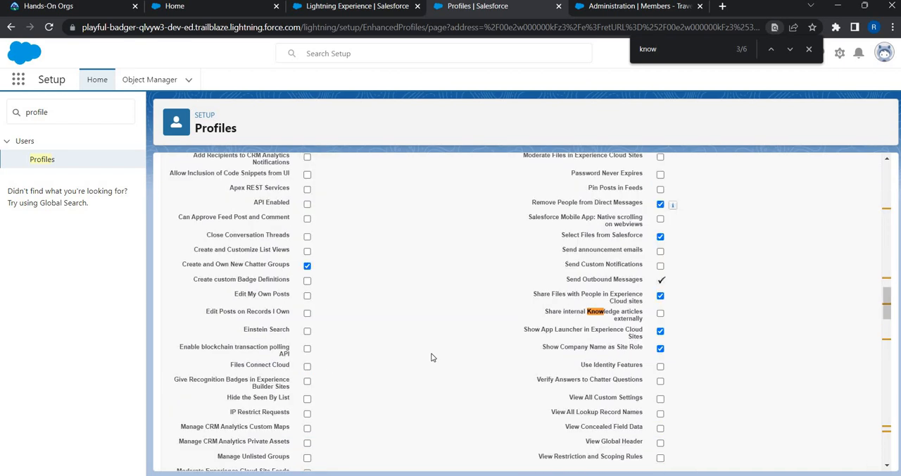
key("Return")
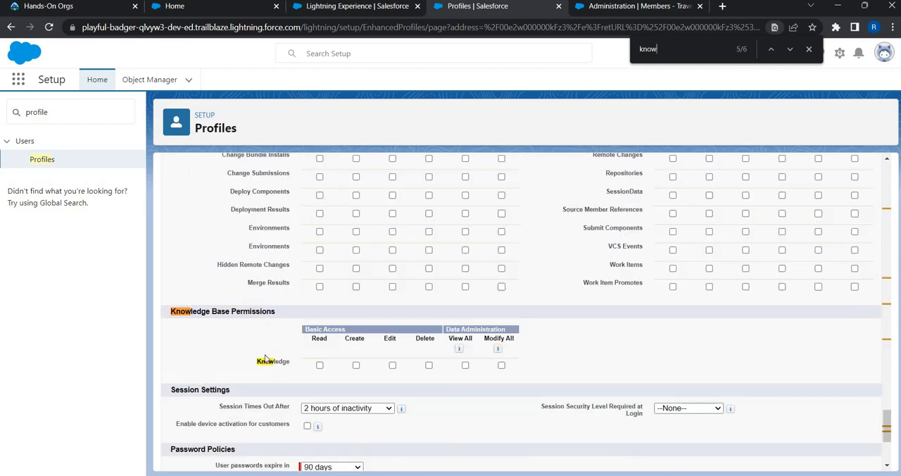
left_click(320, 369)
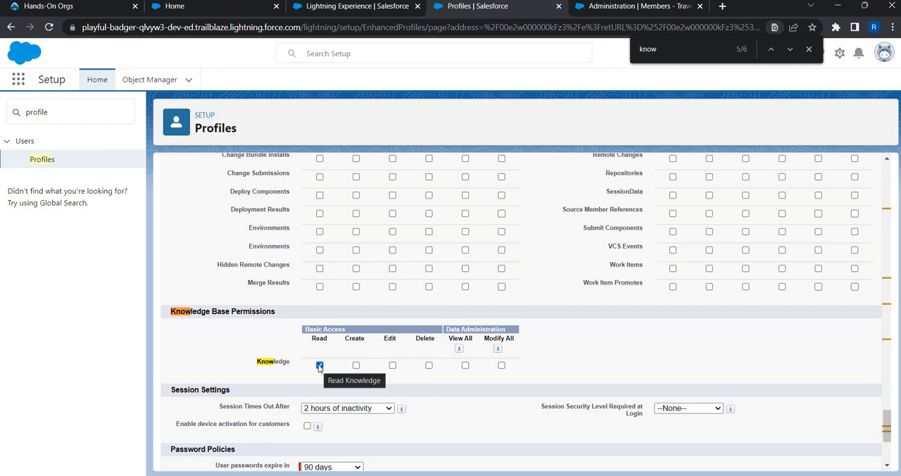
scroll(320, 366, "up", 20)
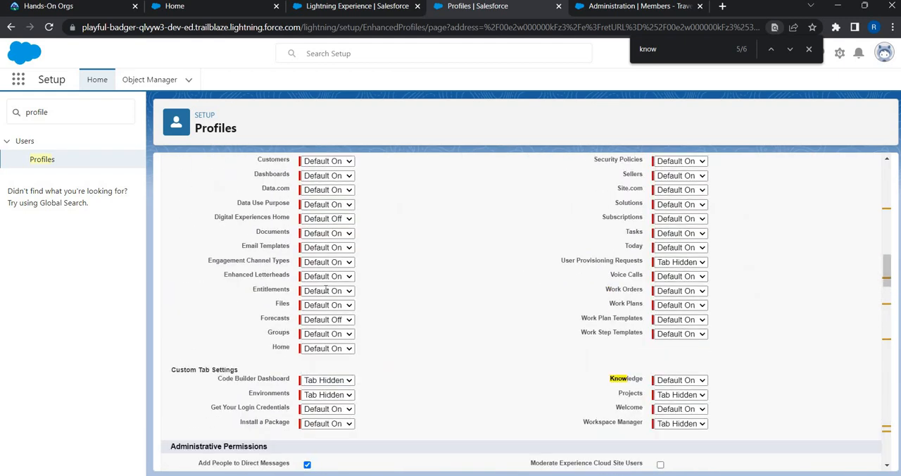
left_click(387, 224)
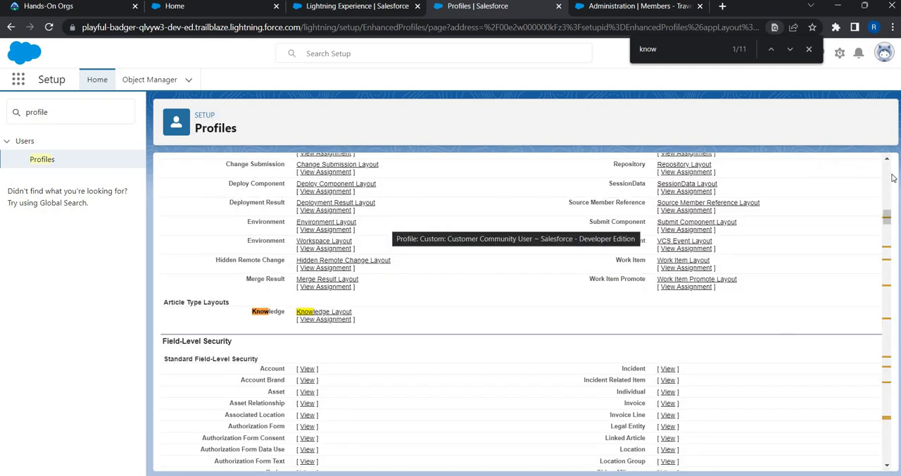
Step: Set the profile's visibility for the Check in / Check out Policies category group to All Categories and save
scroll(811, 239, "up", 10)
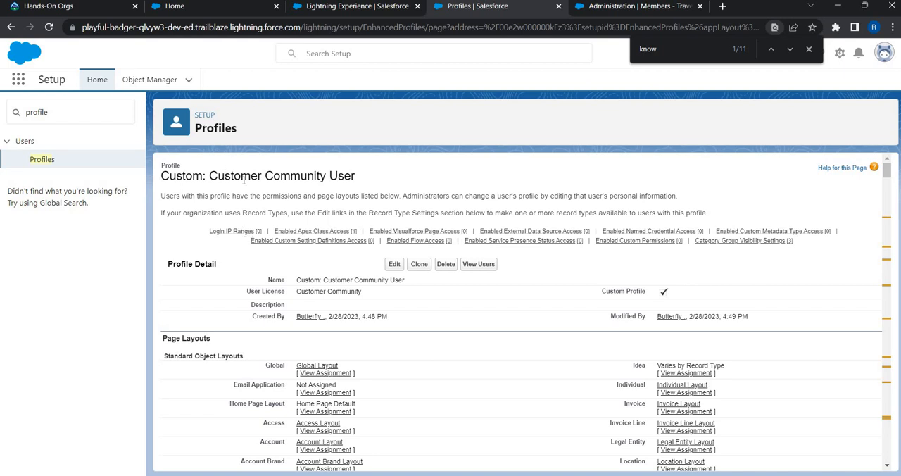
mouse_move(246, 232)
mouse_move(735, 242)
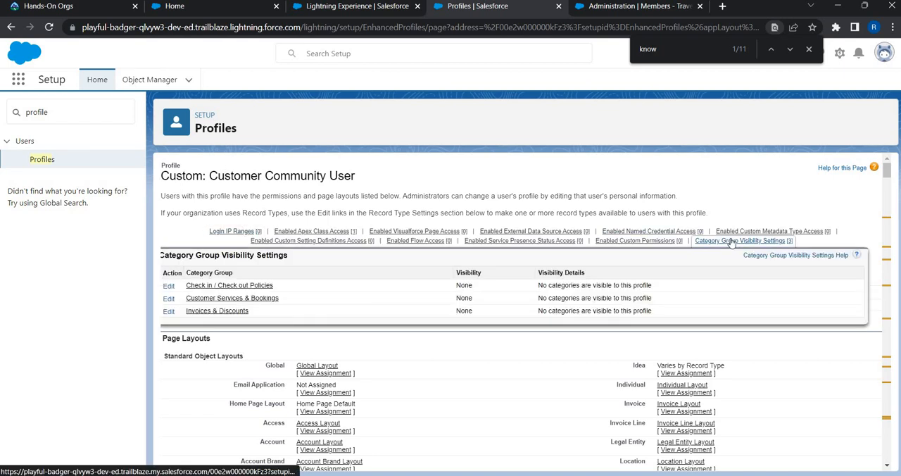
left_click(169, 289)
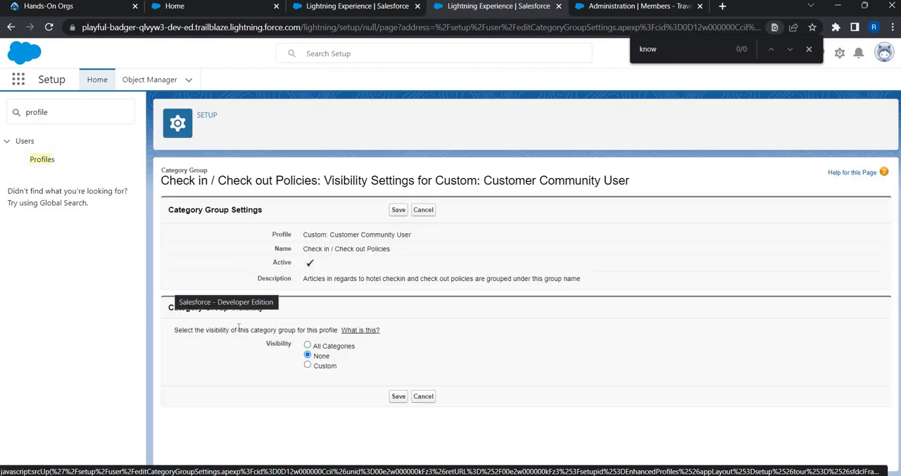
left_click(308, 345)
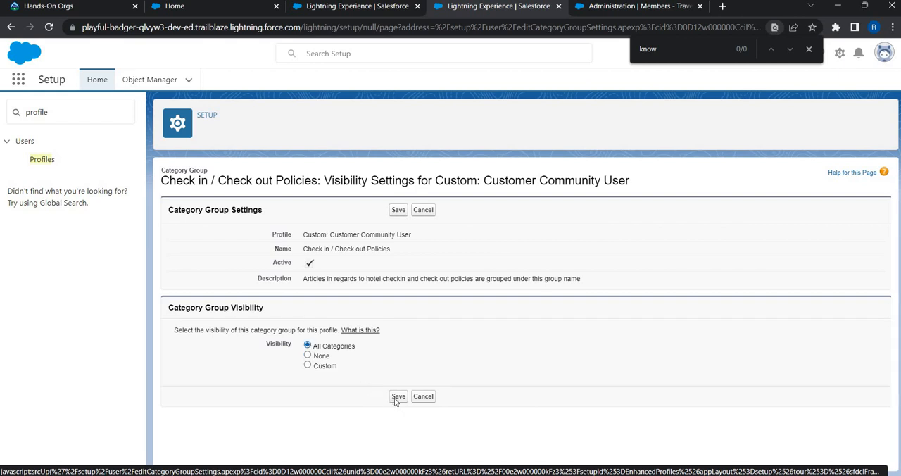
left_click(396, 399)
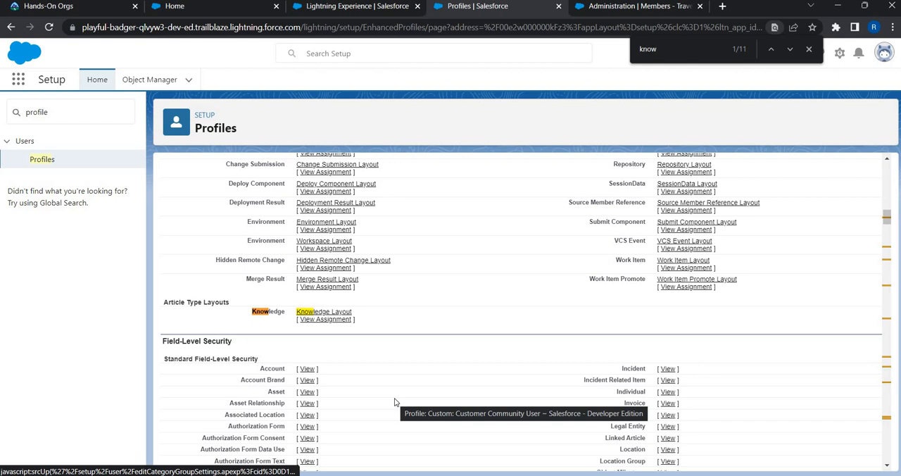
Step: Set the profile's visibility for the Customer Services & Bookings category group to All Categories and save
scroll(744, 252, "up", 15)
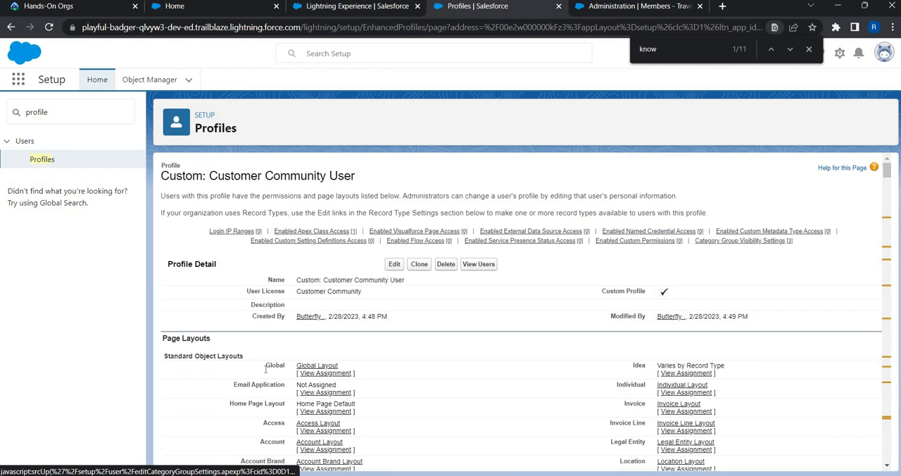
scroll(182, 431, "down", 20)
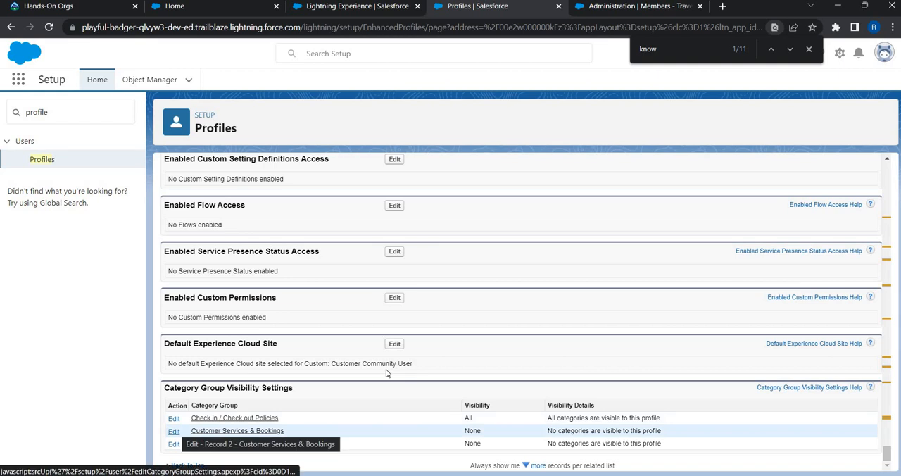
left_click(182, 431)
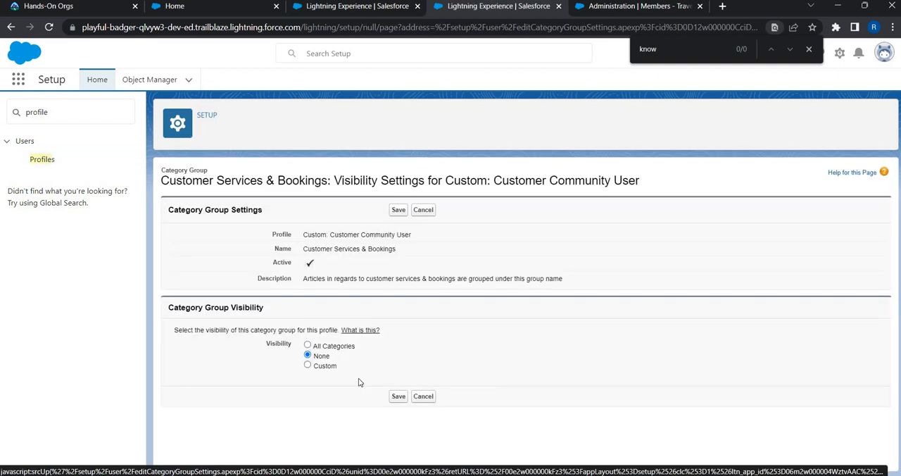
key("Up")
left_click(398, 397)
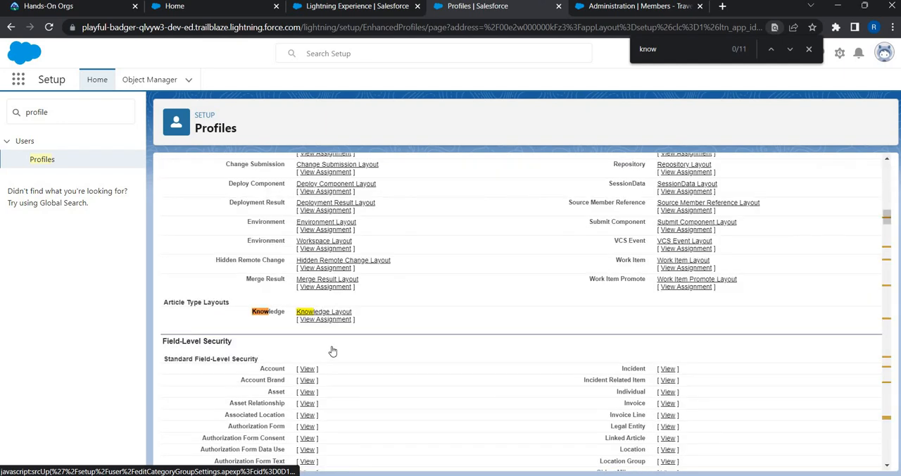
Step: Set the profile's visibility for the Invoices & Discounts category group to All Categories, save, and review the category group settings
scroll(620, 315, "up", 15)
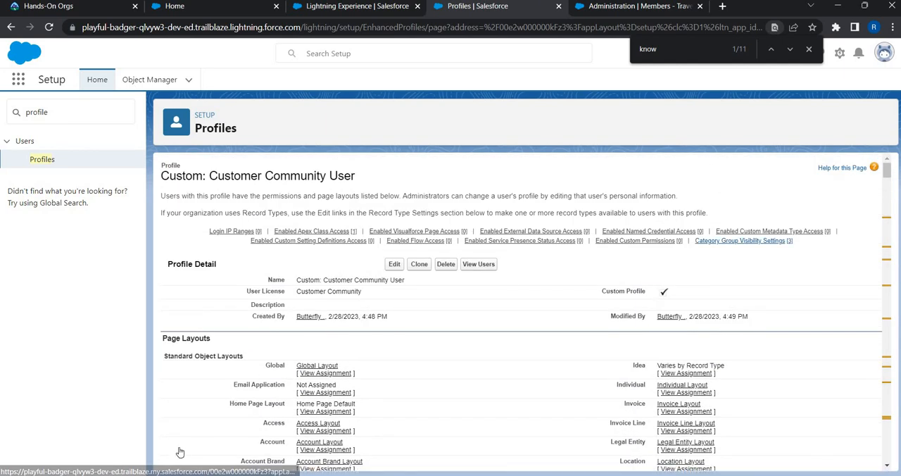
left_click(178, 447)
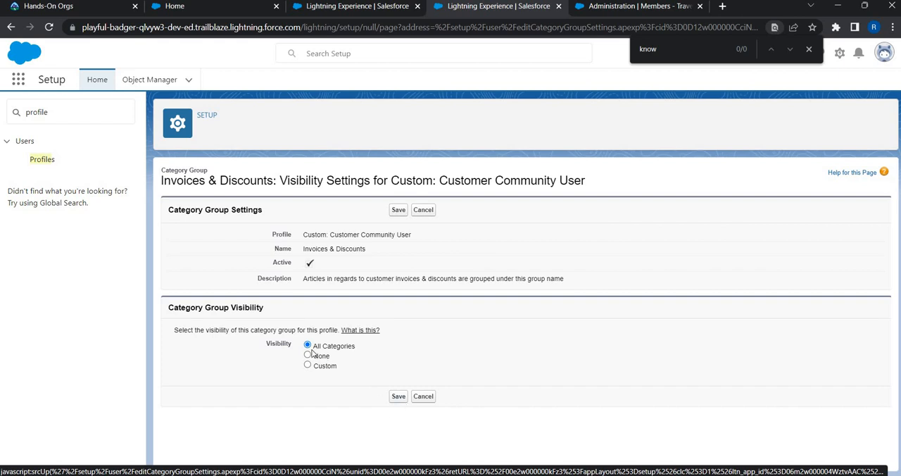
left_click(398, 397)
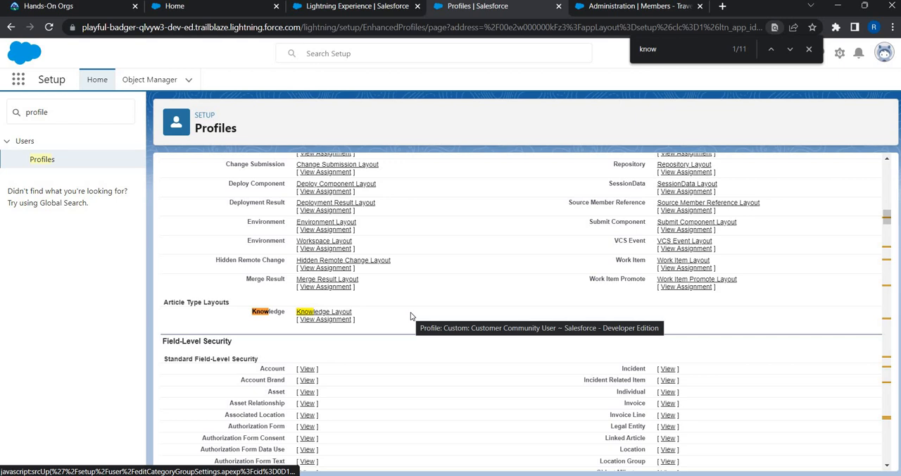
scroll(412, 316, "up", 20)
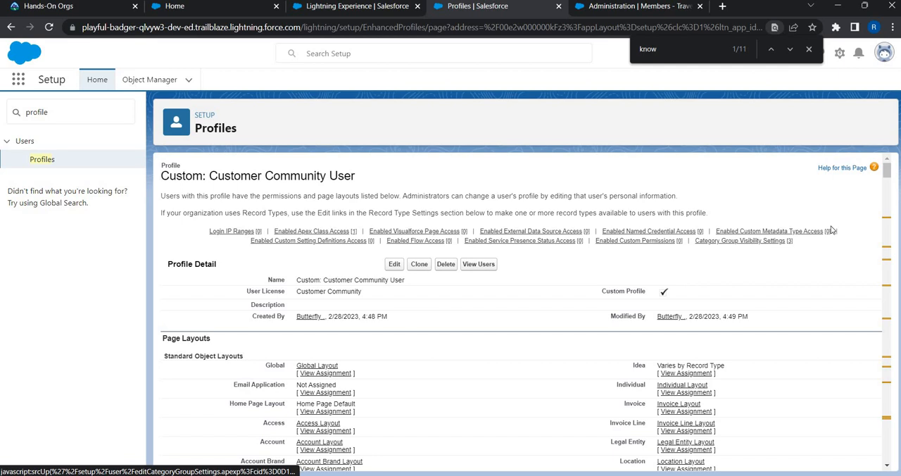
mouse_move(763, 248)
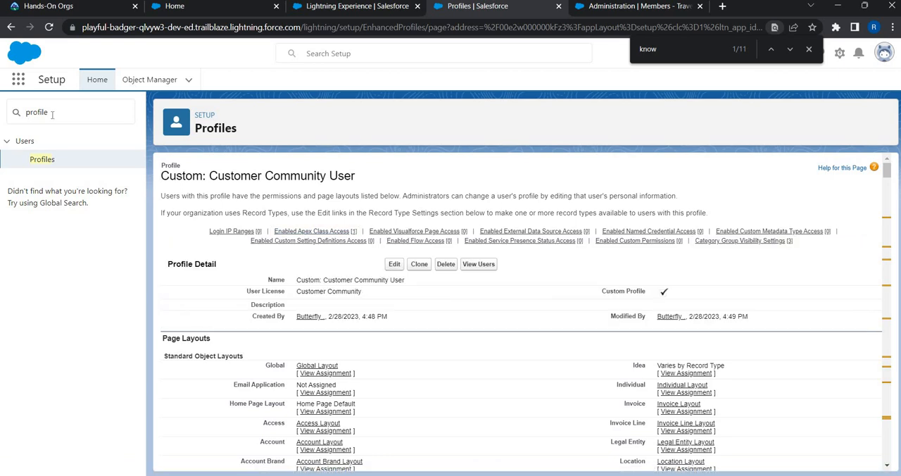
Step: Find the Knowledge object in Object Manager by searching for "kno" and open its page layouts
double_click(107, 111)
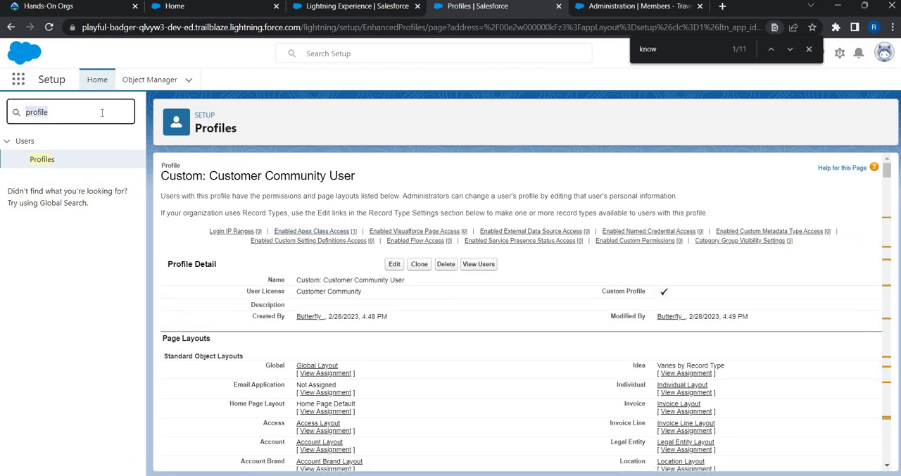
left_click(133, 83)
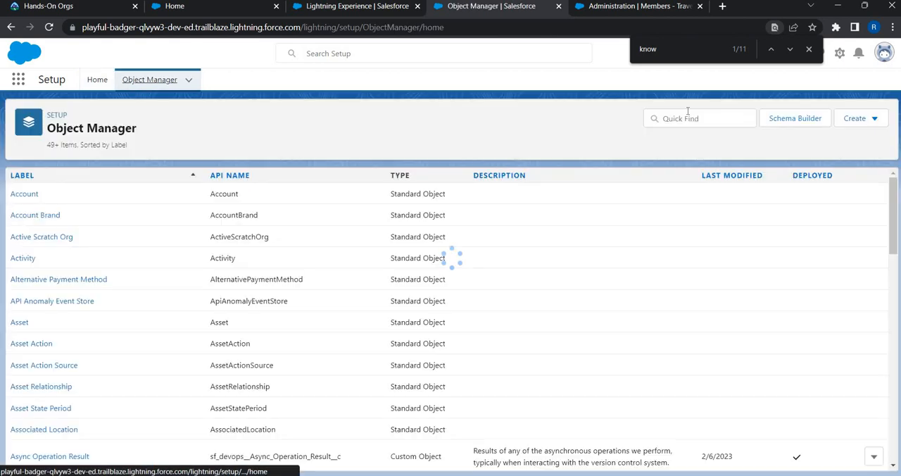
left_click(686, 117)
type("kno")
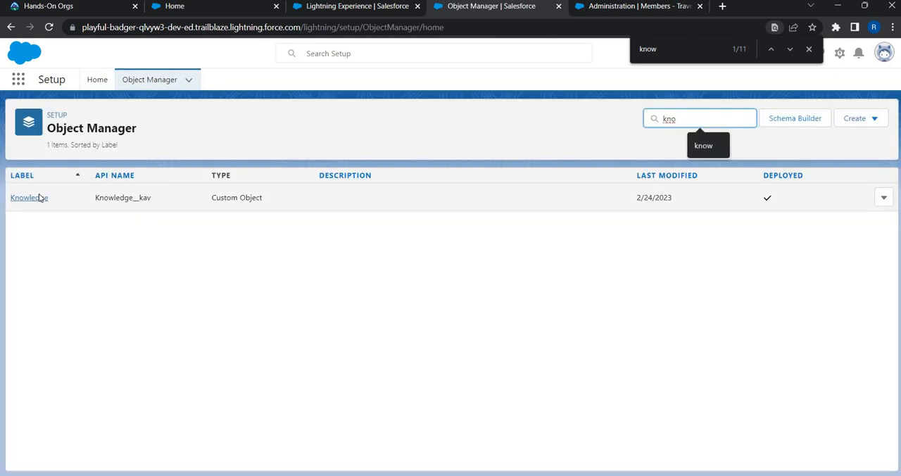
left_click(38, 198)
left_click(59, 221)
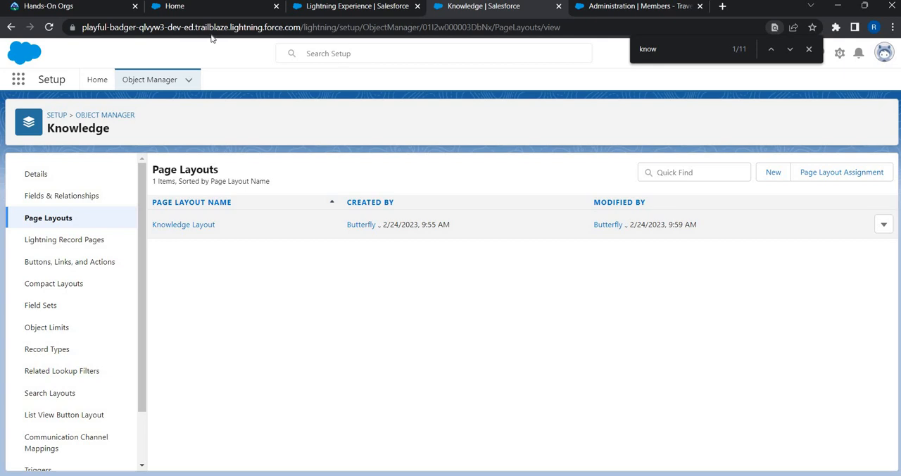
Step: On the reference Travel Hut community site, open the Bookings topic's article "How do I cancel my booking?"
left_click(185, 11)
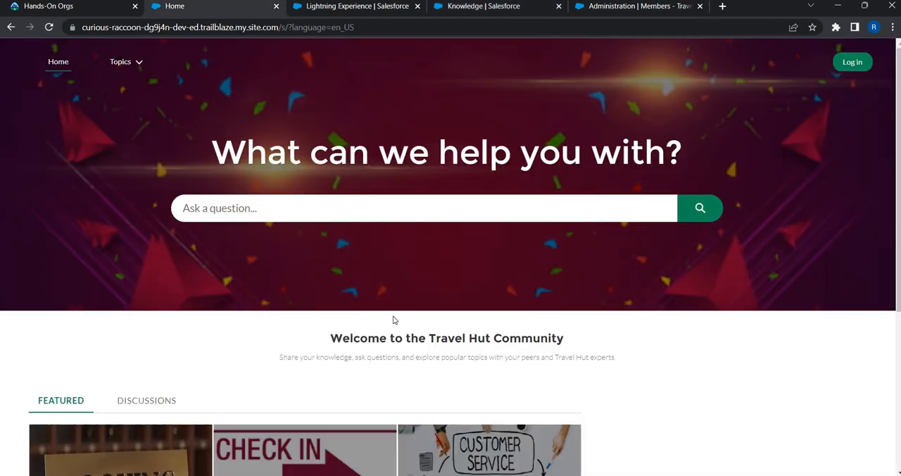
scroll(123, 314, "down", 3)
left_click(123, 314)
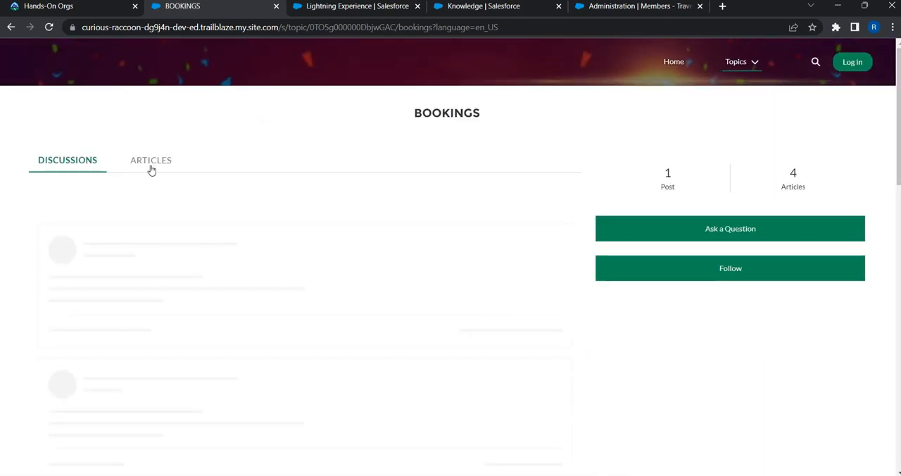
left_click(151, 168)
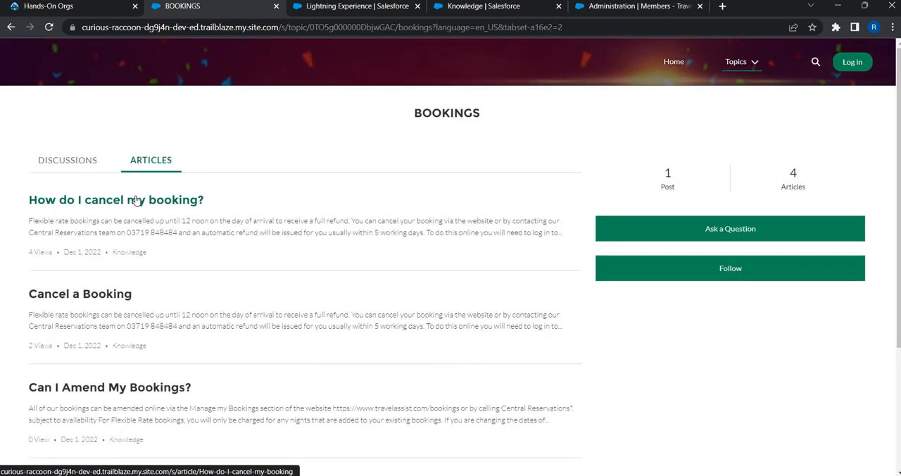
left_click(135, 200)
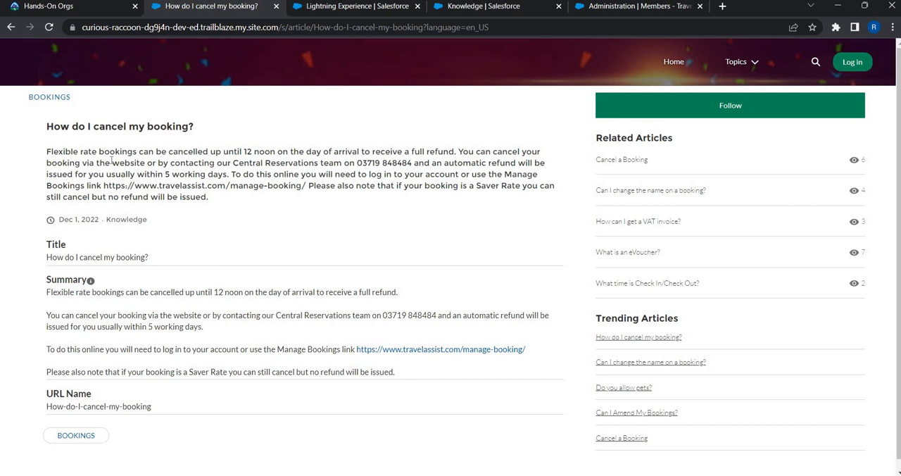
Step: Examine the article's heading and summary and the Title, Summary and URL Name fields that its layout displays
left_click_drag(46, 127, 194, 128)
left_click(118, 241)
left_click_drag(104, 152, 163, 197)
scroll(62, 341, "down", 1)
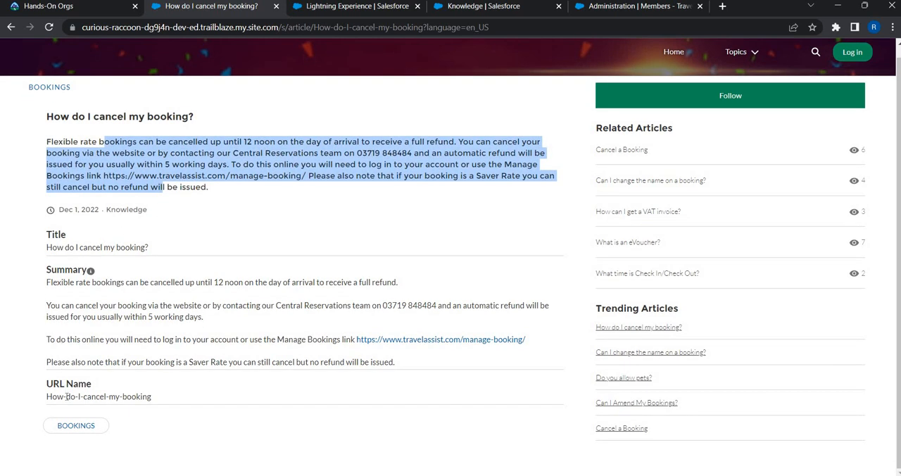
triple_click(158, 390)
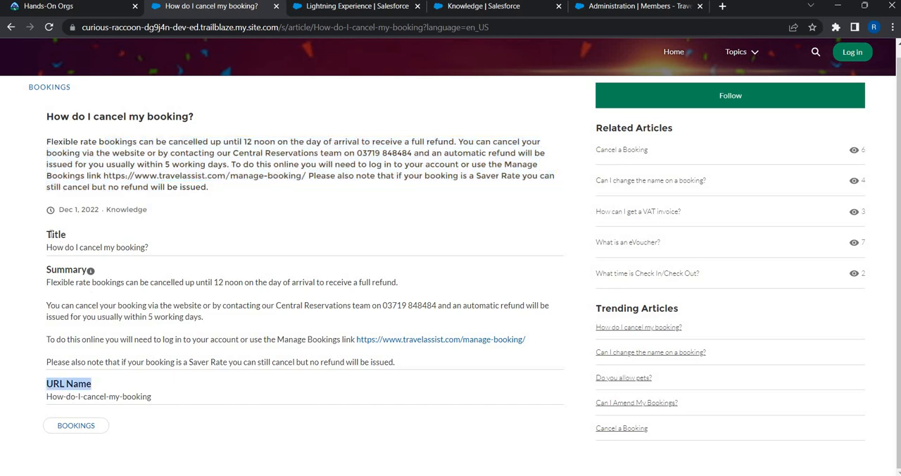
left_click_drag(51, 235, 175, 399)
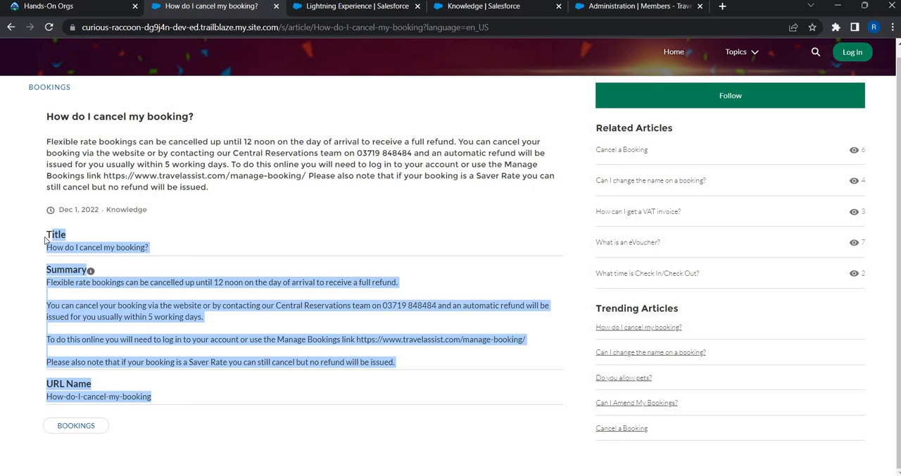
left_click(144, 375)
left_click_drag(154, 390, 351, 155)
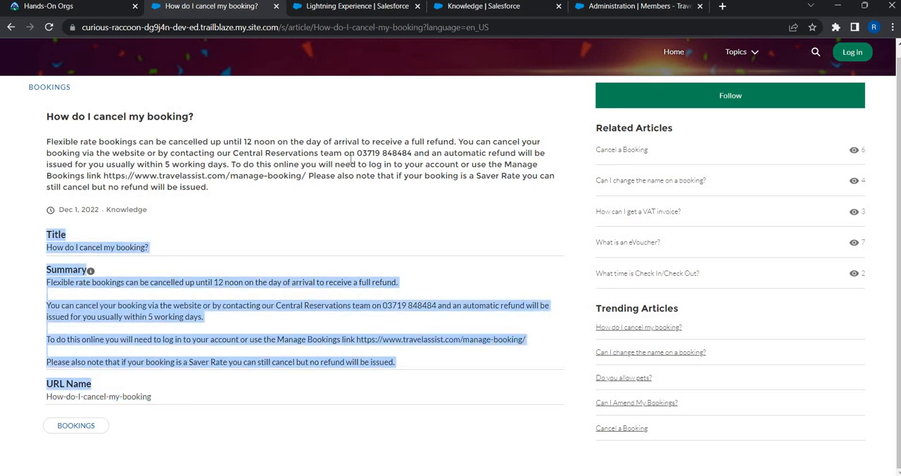
Step: Return to the Knowledge page layouts in Setup and duplicate that browser tab
left_click(660, 8)
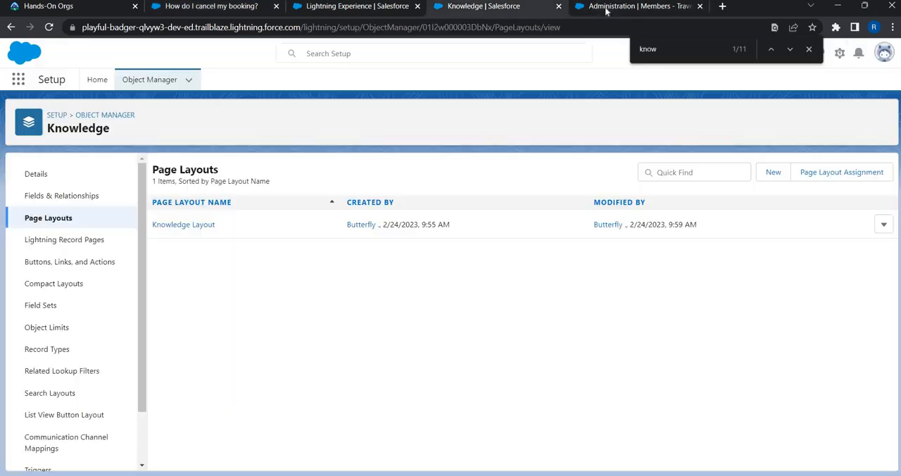
left_click(519, 8)
left_click(373, 9)
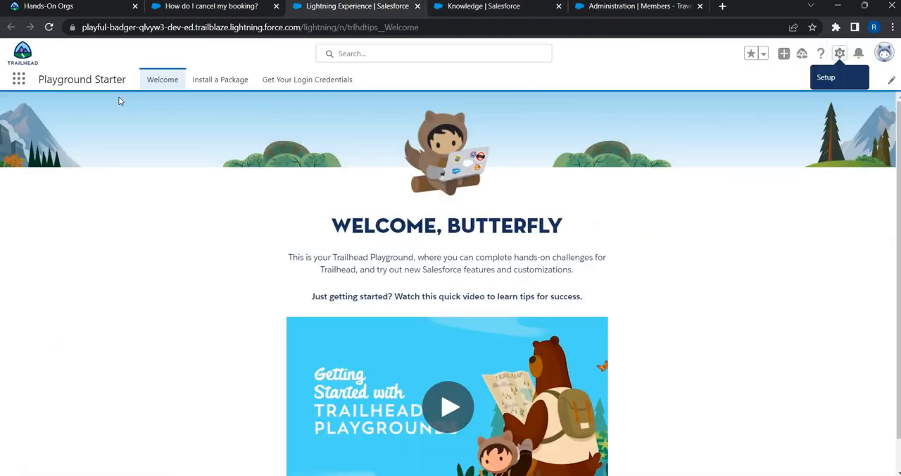
left_click(477, 9)
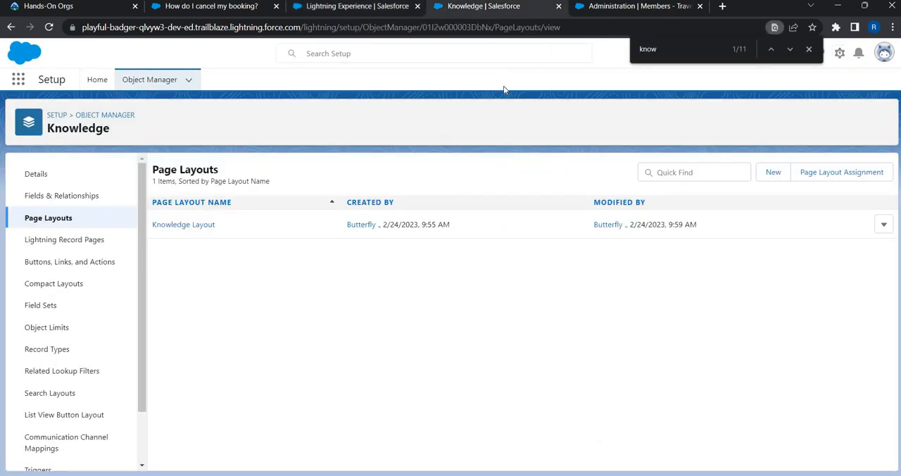
right_click(477, 9)
left_click(504, 95)
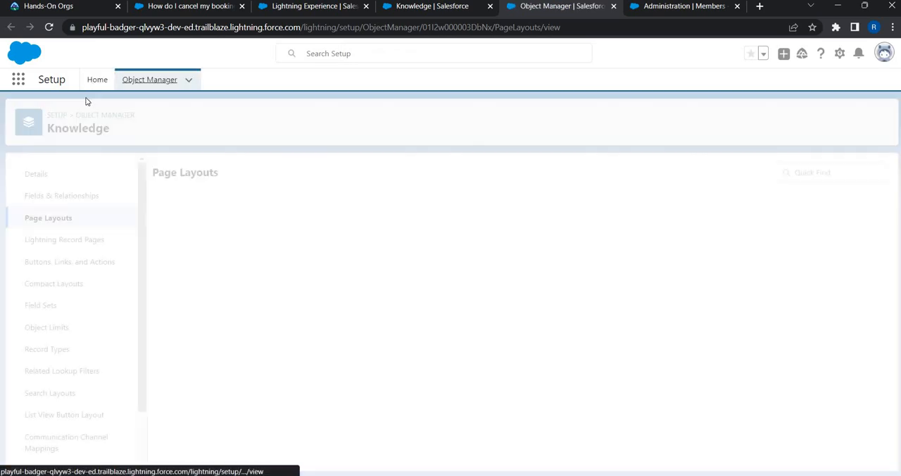
Step: Find All Sites in Setup by searching for "site" and open the TravelHut site from its URL
left_click(89, 83)
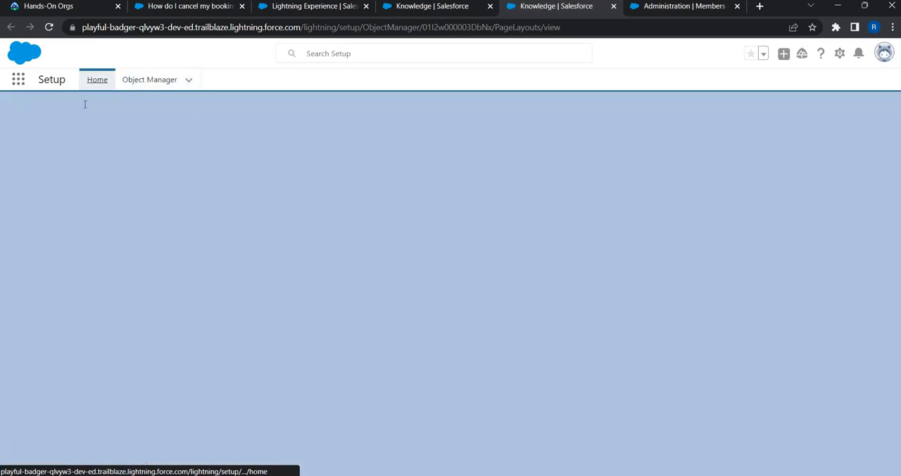
type("site")
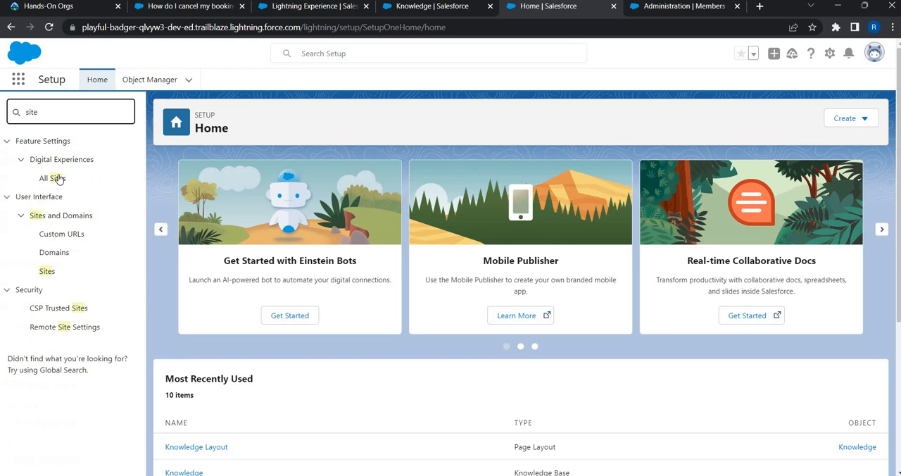
left_click(58, 179)
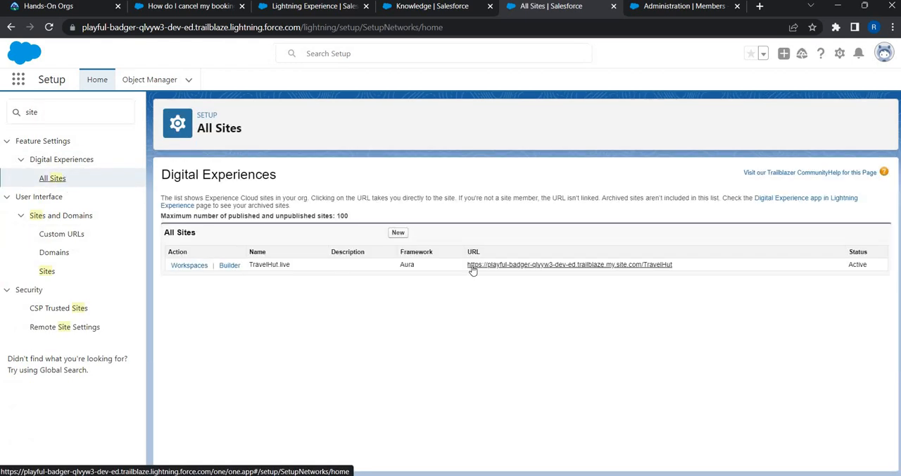
left_click(475, 266)
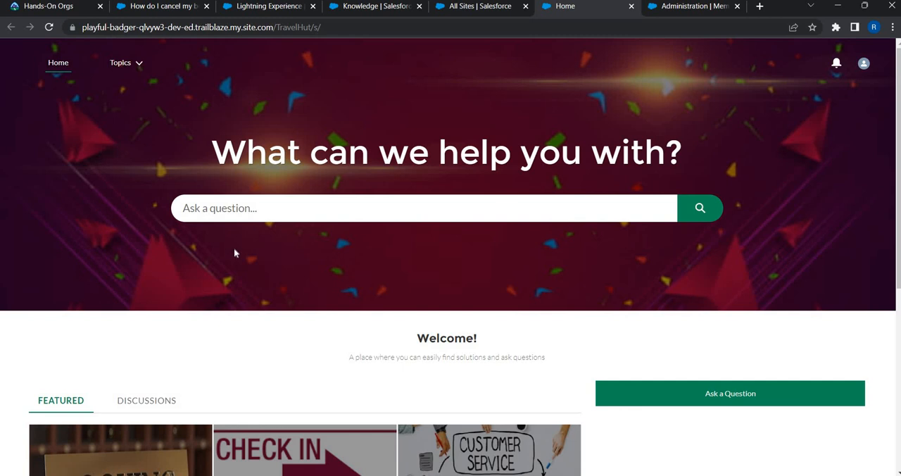
Step: Open the article "Do you allow pets?" from the Check In / Check Out Policies topic's articles
scroll(347, 285, "down", 3)
left_click(349, 284)
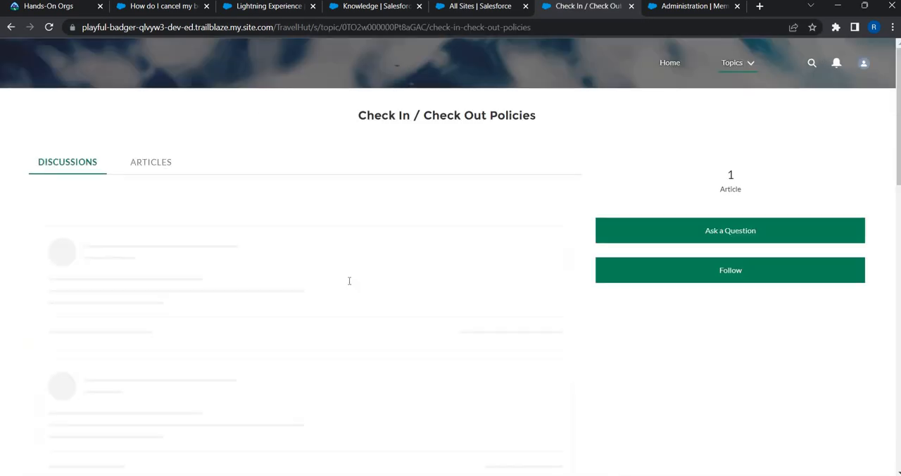
left_click(161, 167)
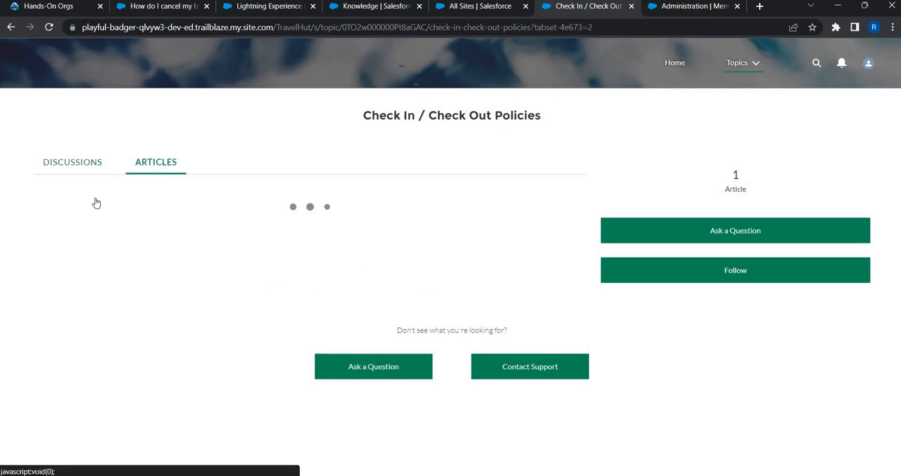
left_click(96, 202)
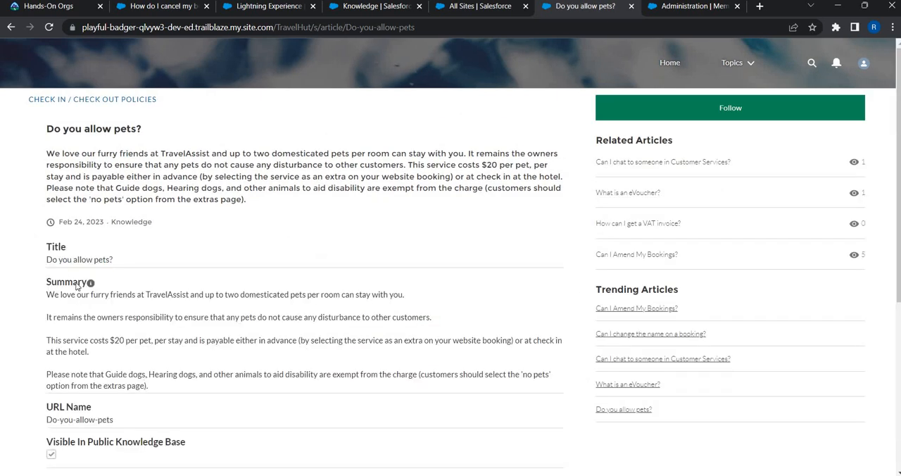
Step: Examine the article's fields, especially the four visibility checkboxes from Visible In Public Knowledge Base to Visible to Partner
scroll(85, 271, "down", 3)
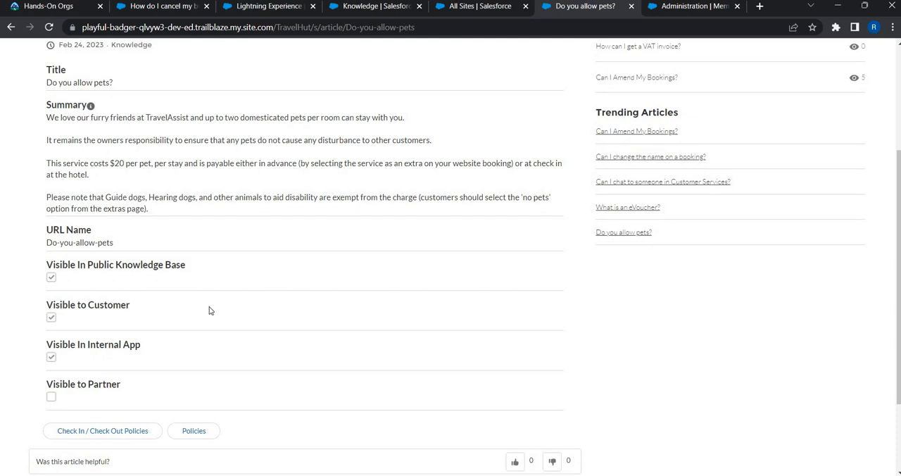
scroll(422, 141, "up", 3)
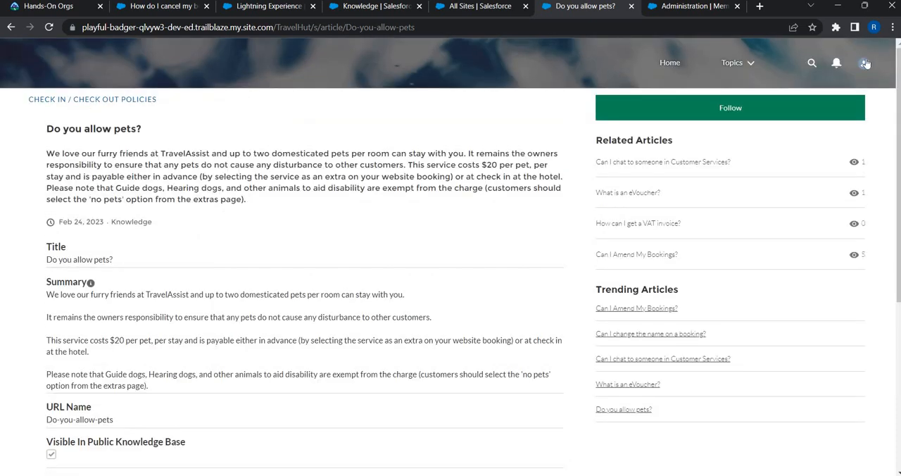
scroll(76, 267, "down", 3)
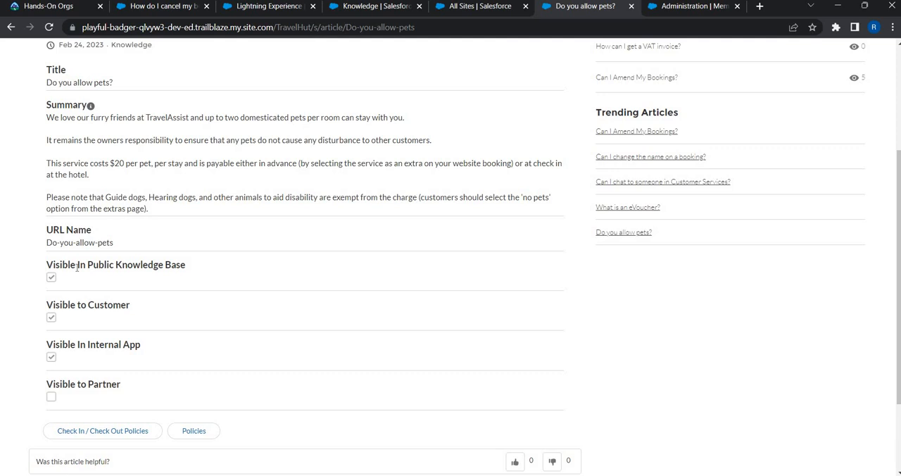
left_click_drag(46, 266, 161, 391)
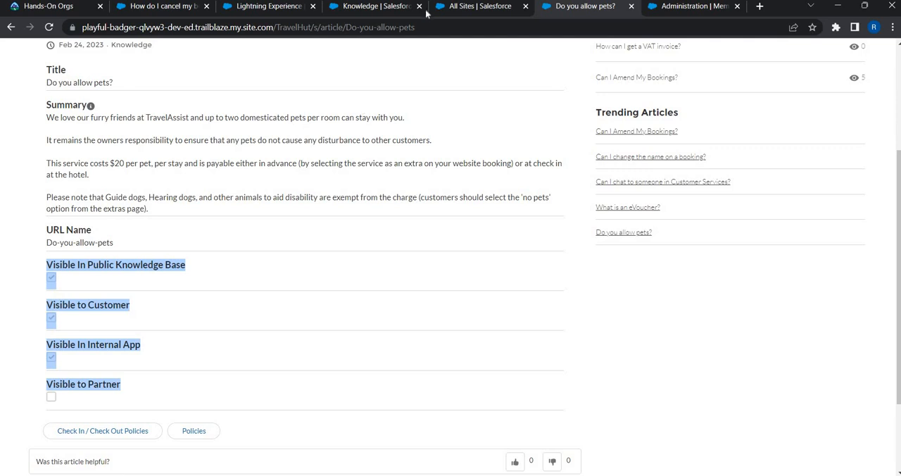
Step: Create a Knowledge page layout named "Knowledge Layout - Community User" by cloning the existing Knowledge Layout, and save it
left_click(459, 10)
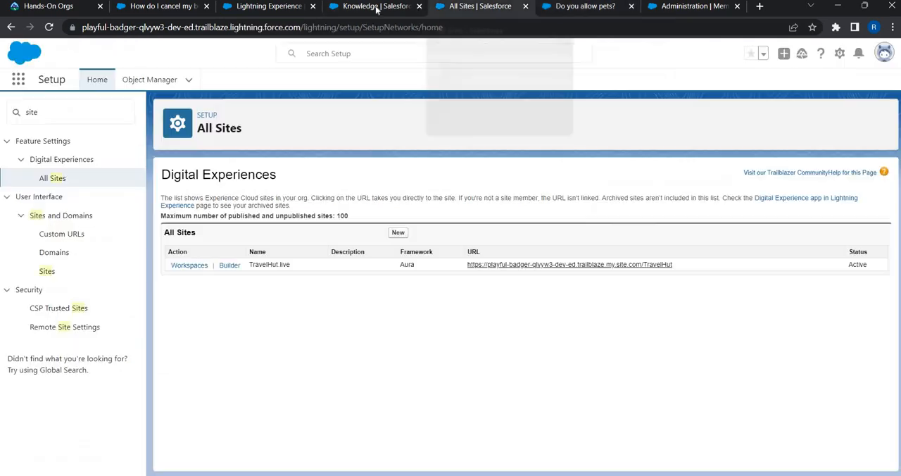
left_click(373, 6)
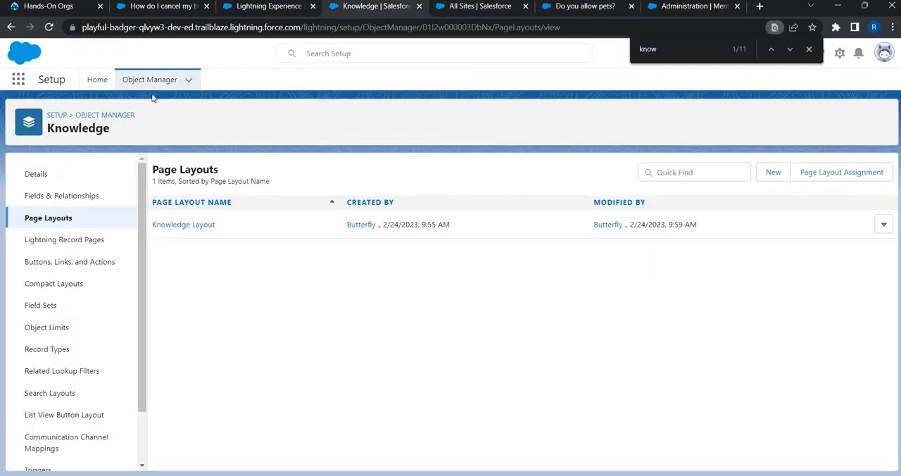
left_click(774, 174)
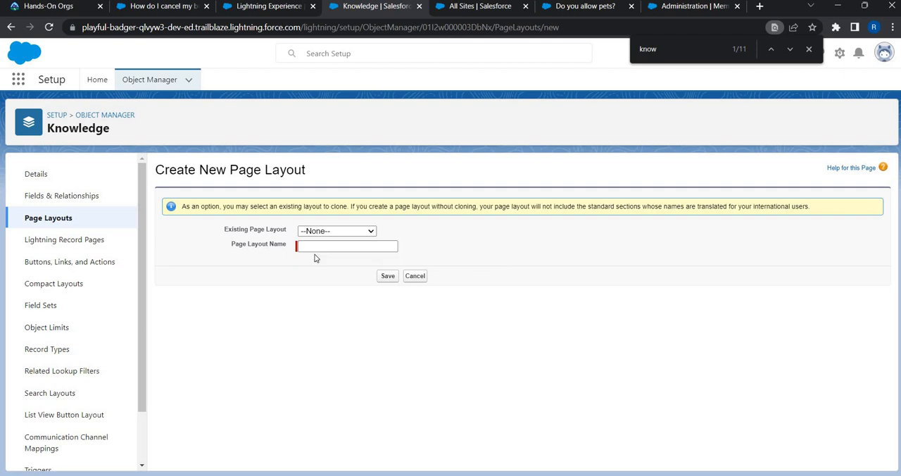
left_click(316, 231)
left_click(334, 250)
left_click(347, 245)
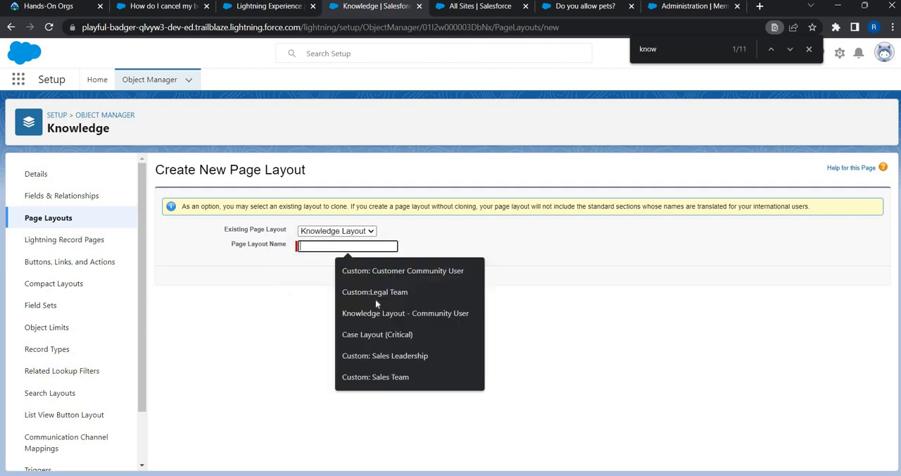
left_click(415, 313)
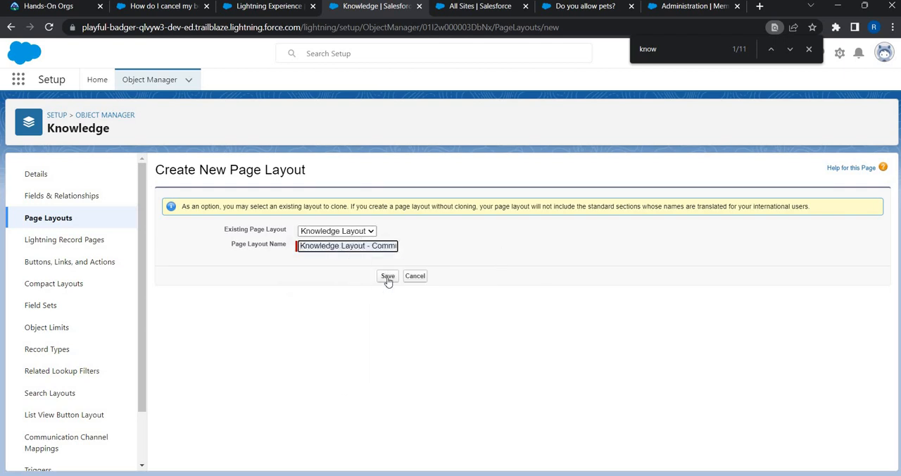
left_click(387, 276)
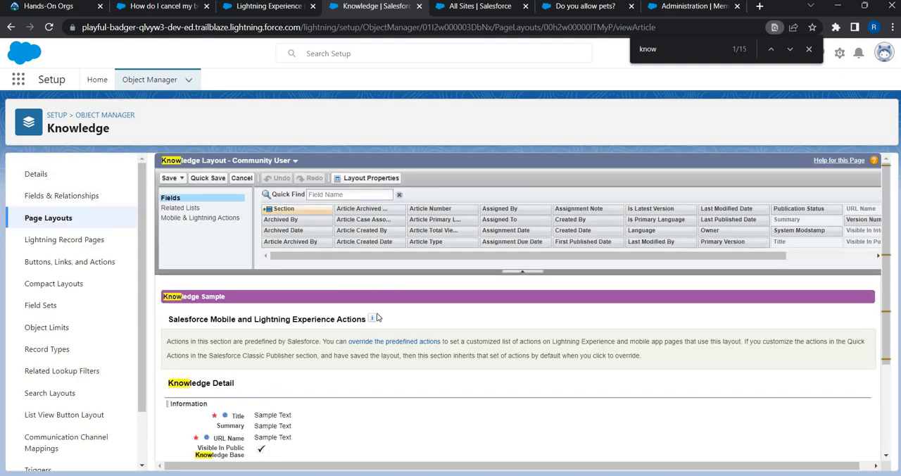
Step: Remove the four visibility fields, from Visible In Public Knowledge Base to Visible to Partner, from the Community User layout and save it
scroll(220, 346, "down", 2)
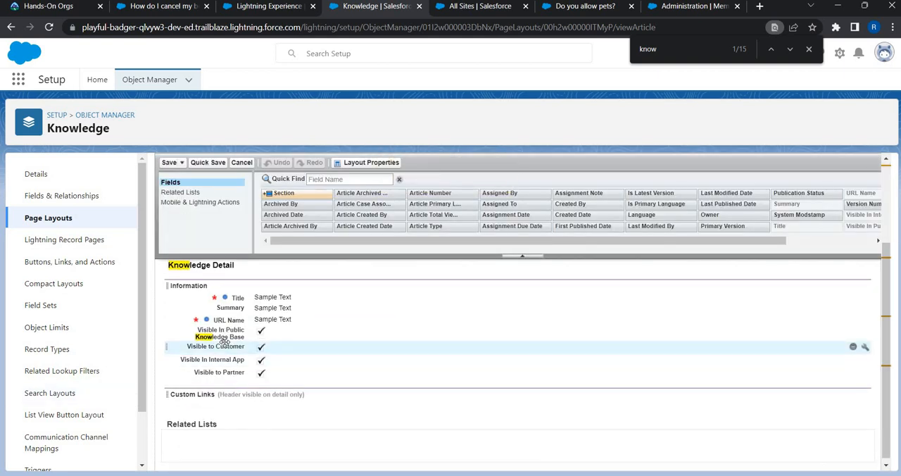
left_click(651, 331)
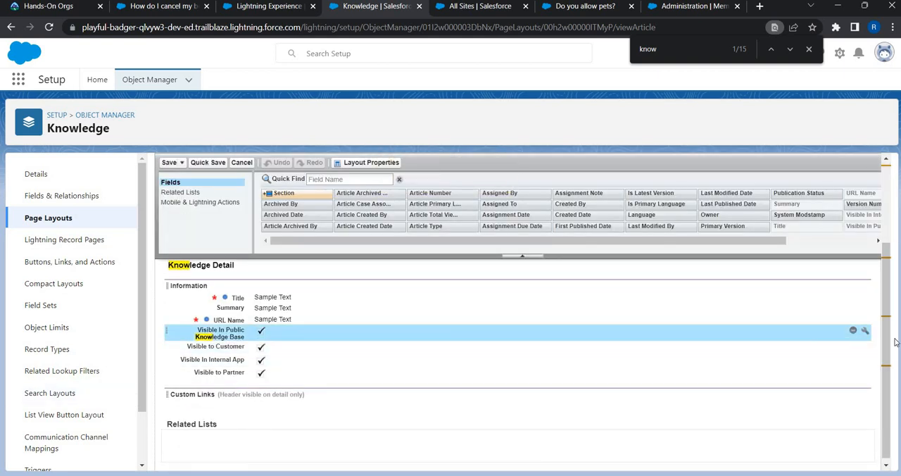
left_click(853, 330)
left_click(853, 345)
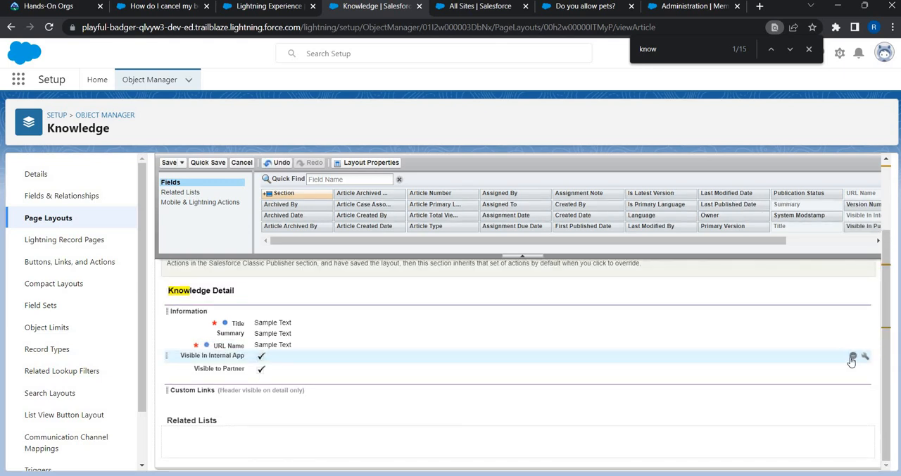
left_click(852, 357)
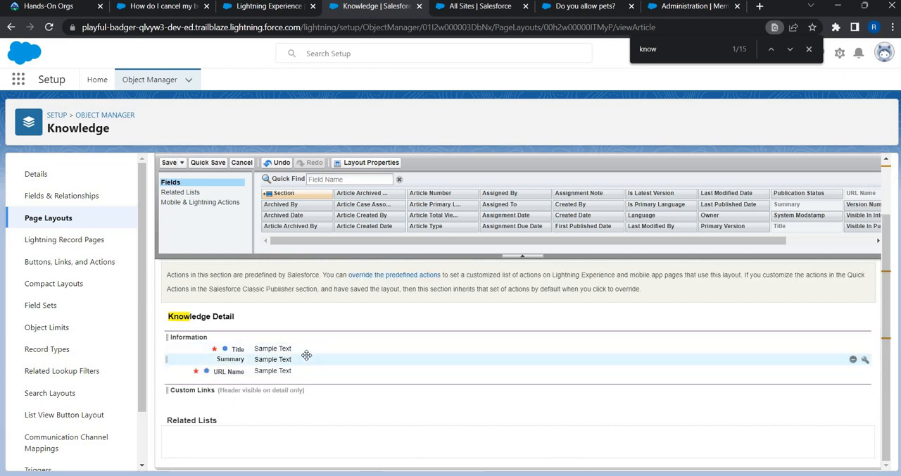
left_click(168, 163)
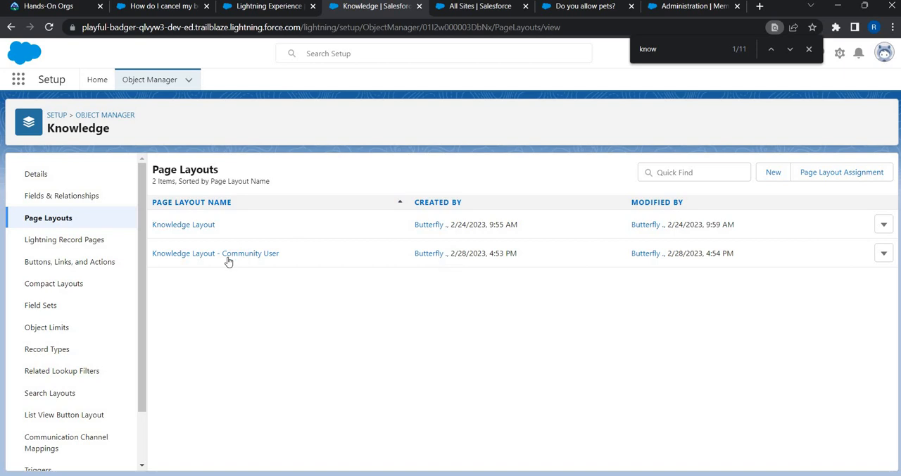
Step: Assign the Knowledge Layout - Community User page layout to the Custom: Customer Community User profile and save the assignment
left_click(858, 175)
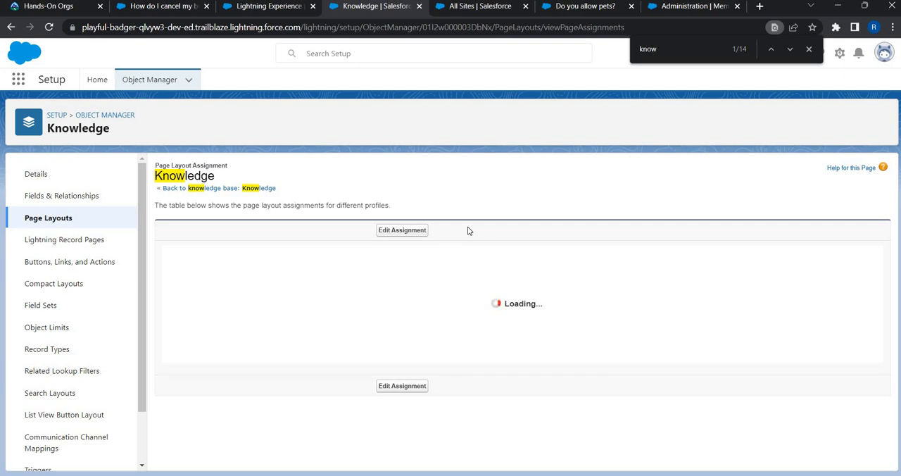
left_click(405, 235)
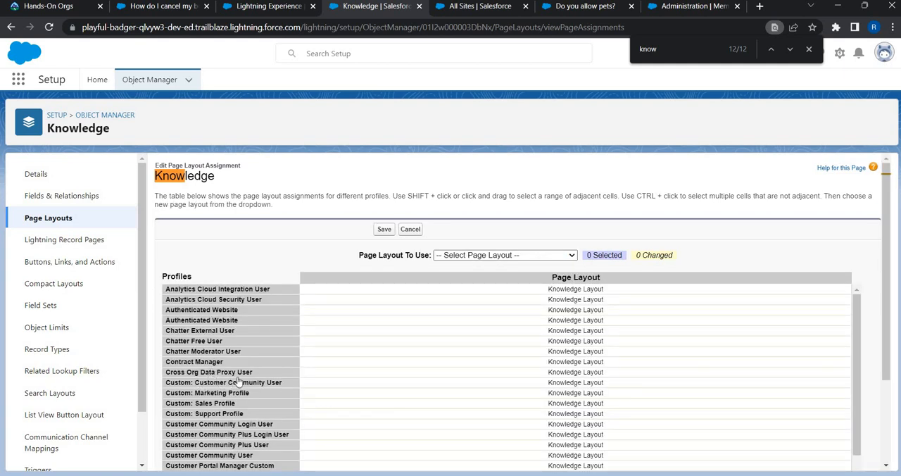
left_click(575, 383)
left_click(522, 256)
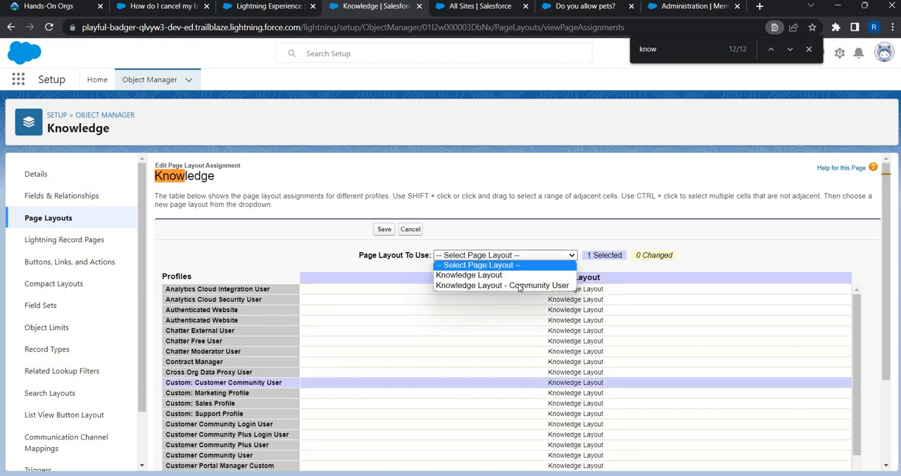
left_click(519, 286)
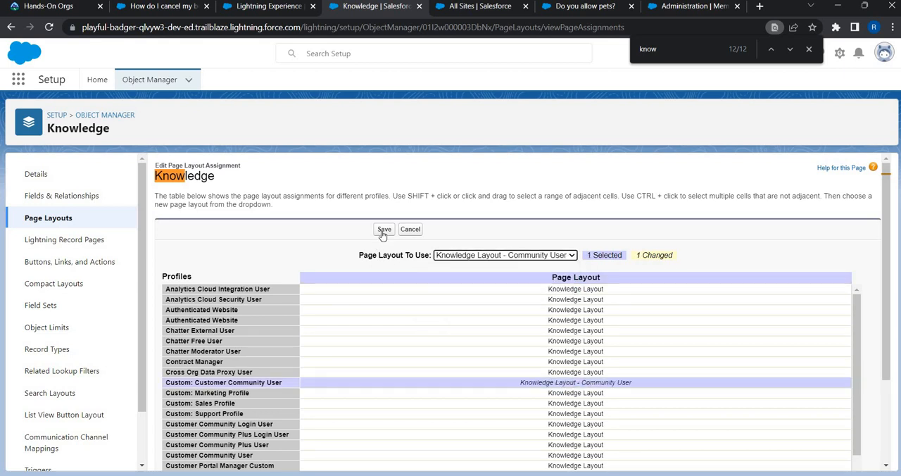
left_click(383, 231)
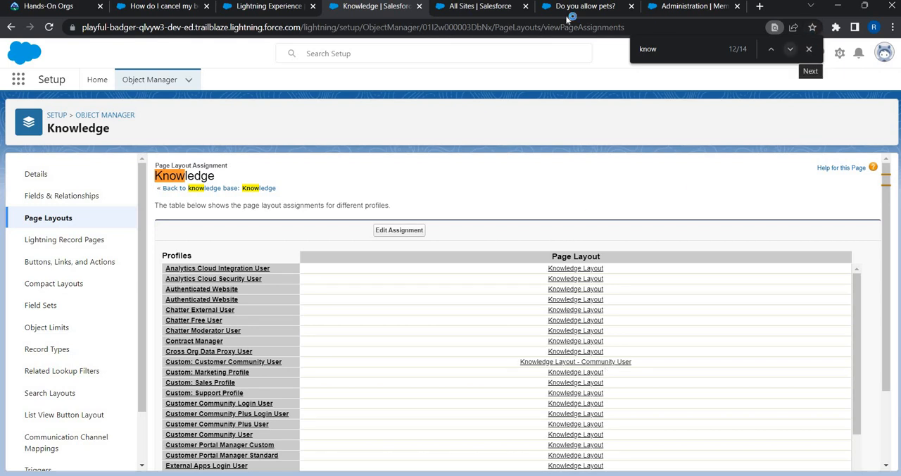
left_click(808, 50)
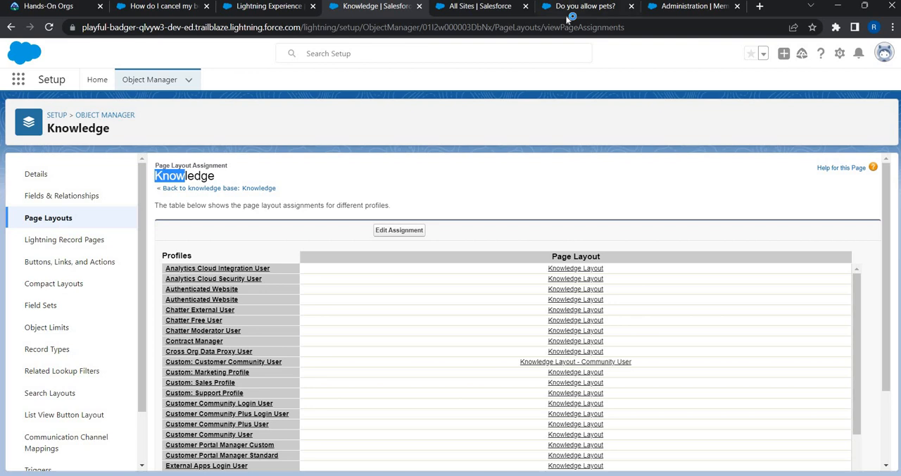
Step: Add the Custom: Customer Community User profile to the TravelHut site's members from the list of all profiles and save
left_click(707, 10)
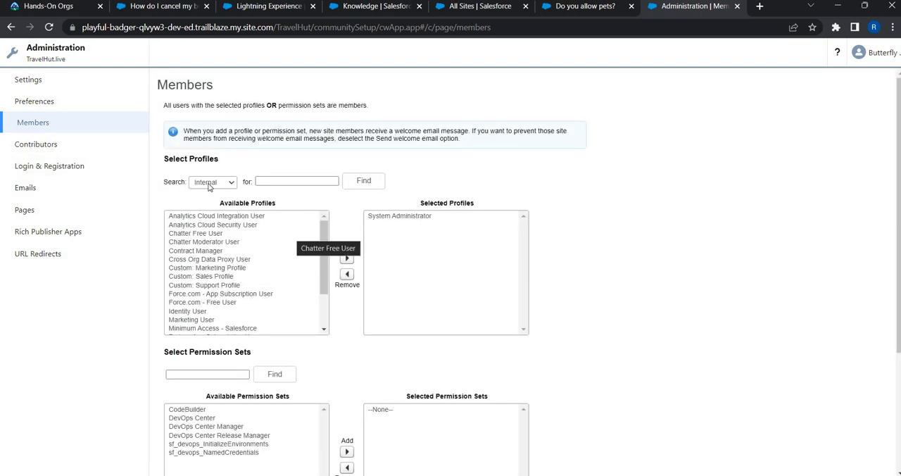
left_click(208, 184)
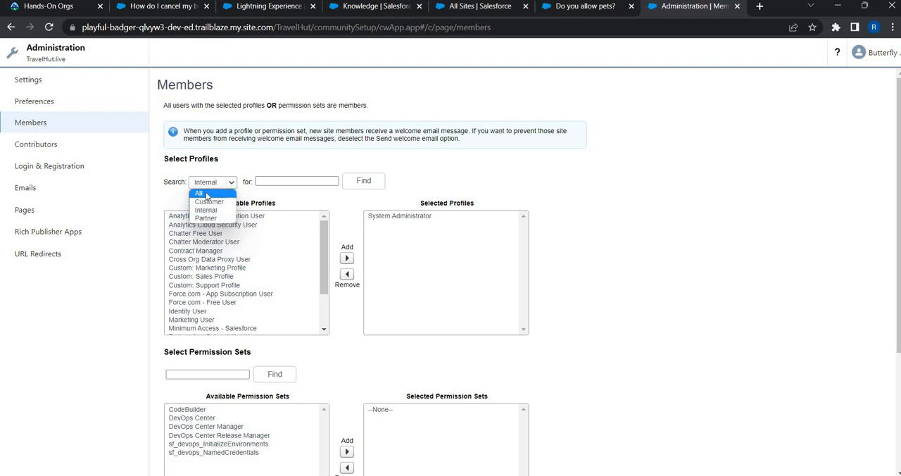
left_click(203, 192)
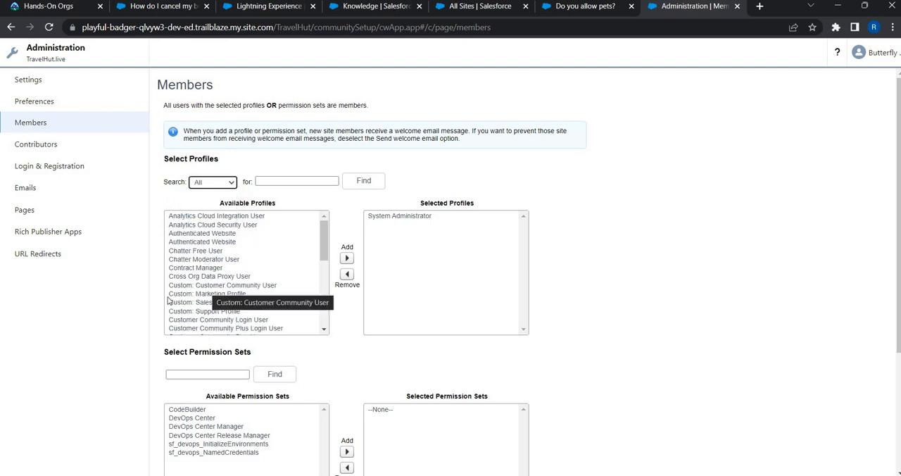
left_click(226, 286)
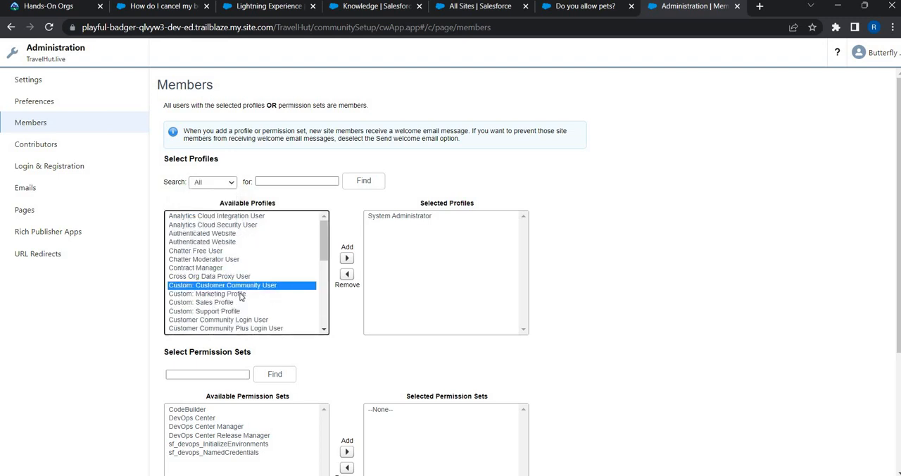
left_click(347, 259)
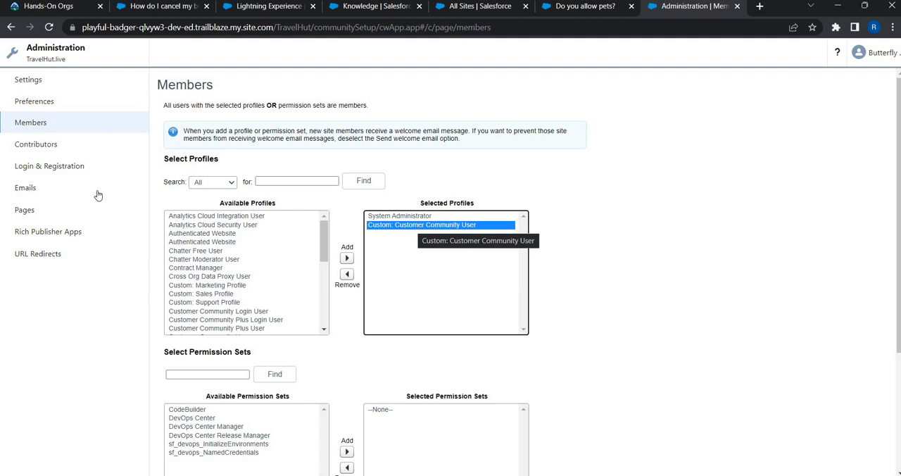
left_click_drag(169, 160, 214, 159)
scroll(246, 281, "down", 2)
left_click(706, 320)
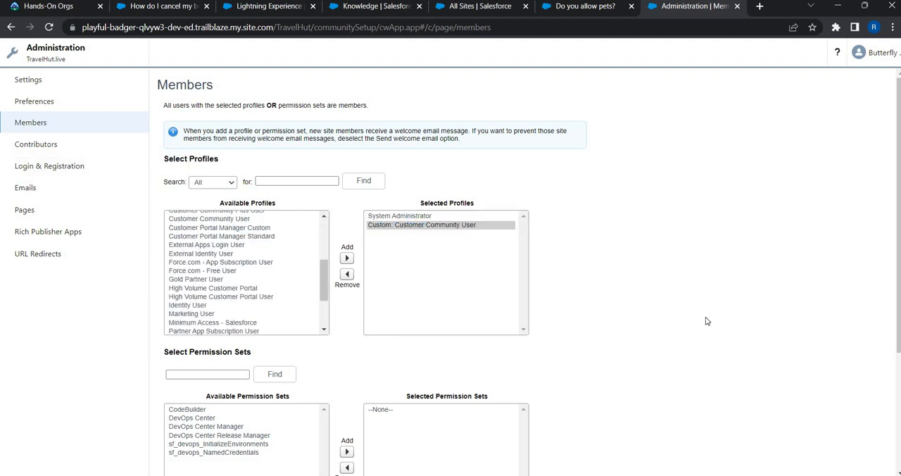
scroll(707, 321, "down", 2)
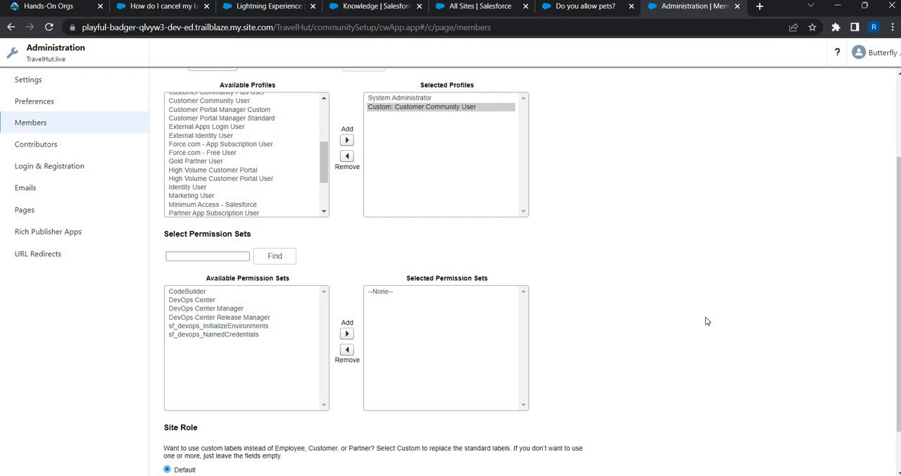
scroll(706, 321, "up", 2)
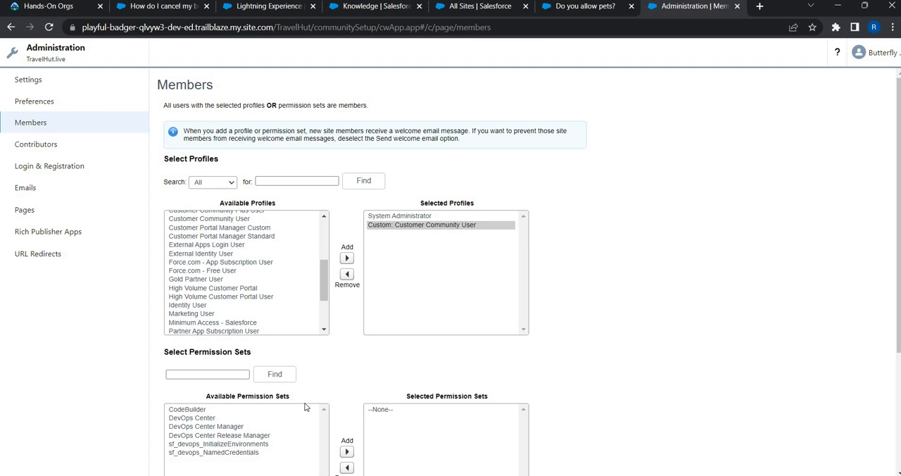
scroll(315, 456, "down", 2)
scroll(315, 455, "down", 1)
left_click(312, 459)
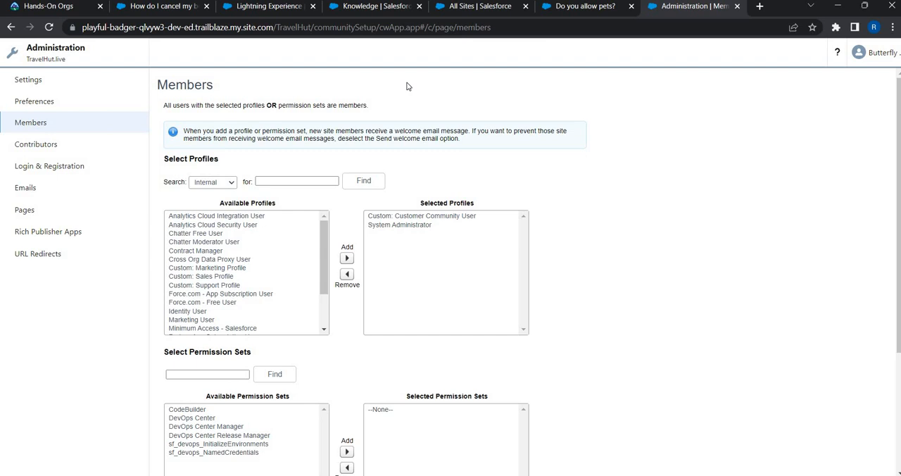
Step: Leave Setup for the Accounts list, finding it by searching the apps and items for "acc"
left_click(480, 9)
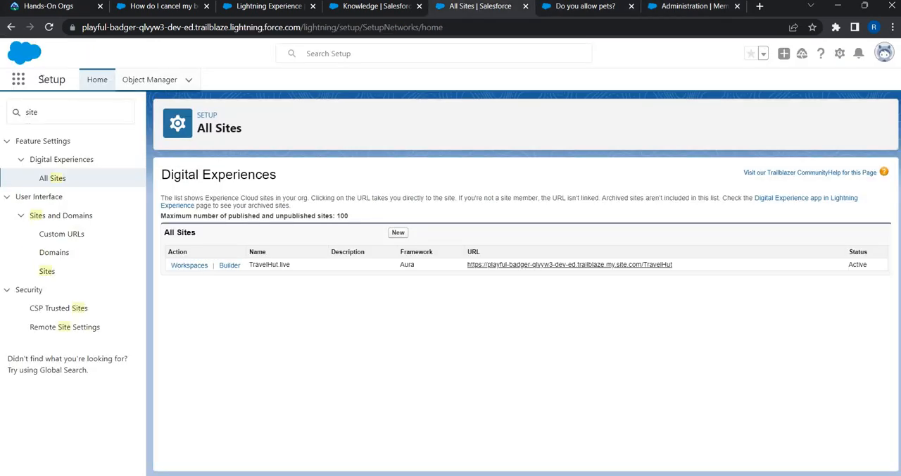
left_click(17, 81)
type("acc")
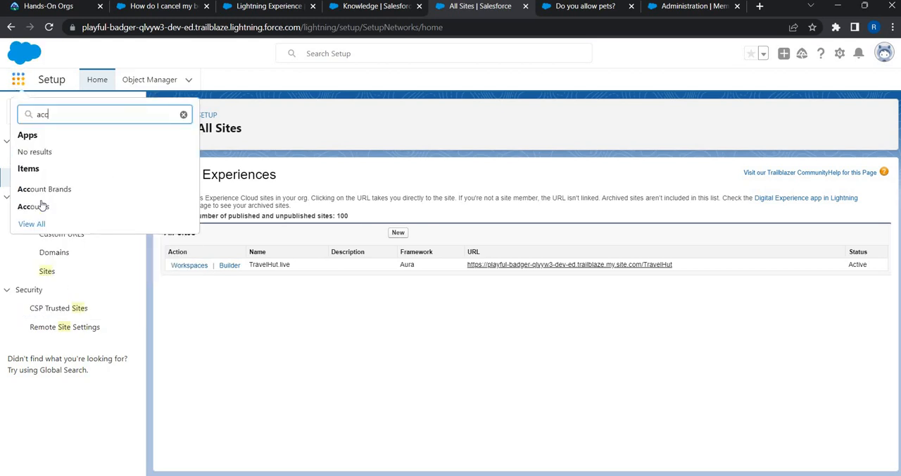
left_click(42, 205)
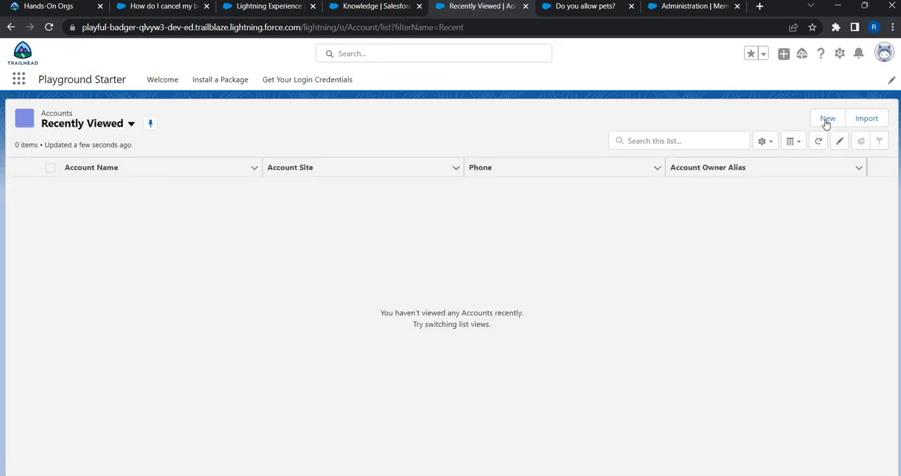
Step: Create an account named "North America Portal Account" and save it
left_click(828, 118)
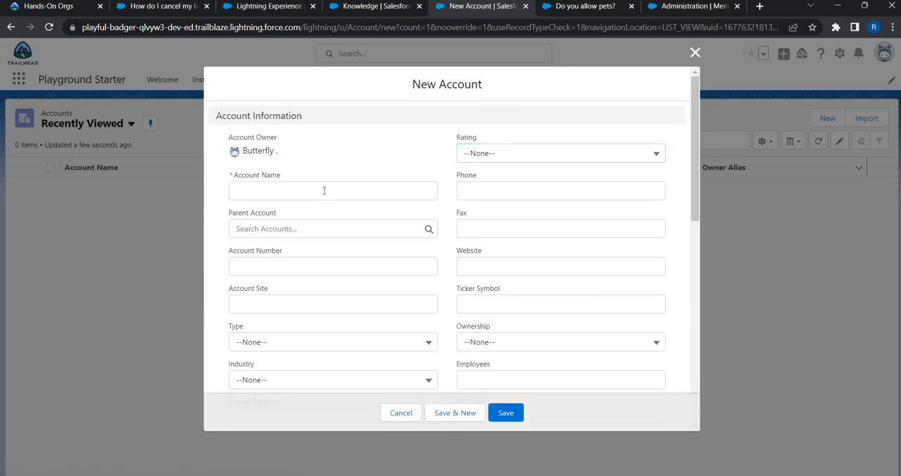
left_click(324, 190)
type("No")
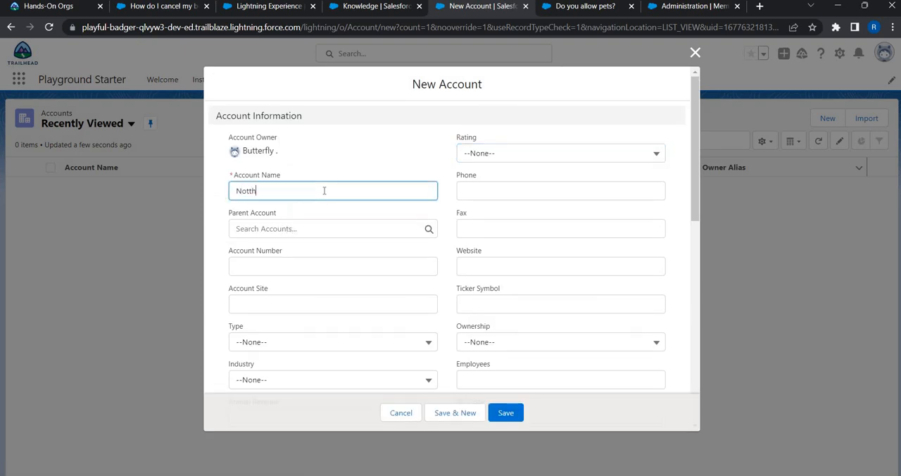
type("rth America AccountPortal")
key("Tab")
key("Tab")
key("Tab")
key("Tab")
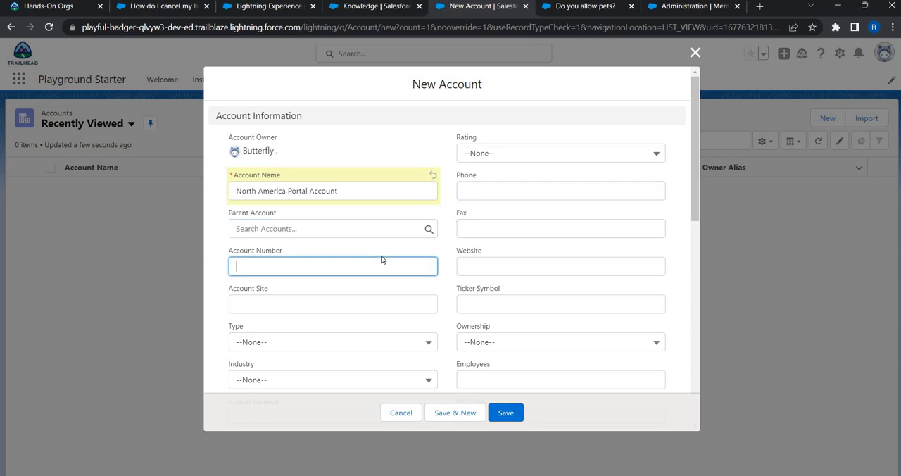
scroll(451, 330, "down", 3)
scroll(522, 414, "down", 3)
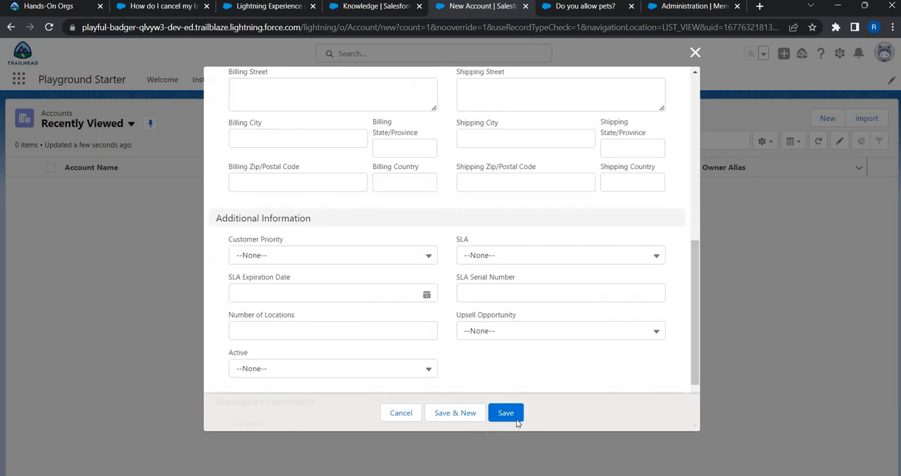
left_click(516, 420)
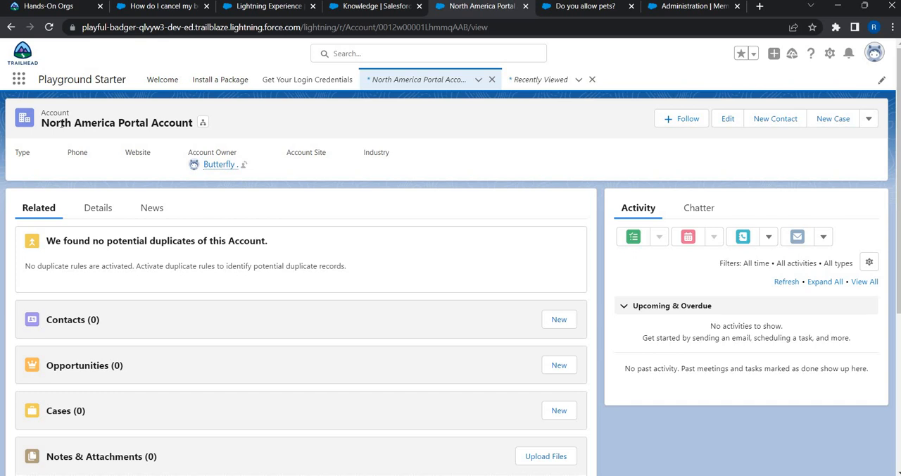
Step: Start a new contact under the North America Portal Account with the salutation Mr. and enter the contact's first and last name
left_click(568, 326)
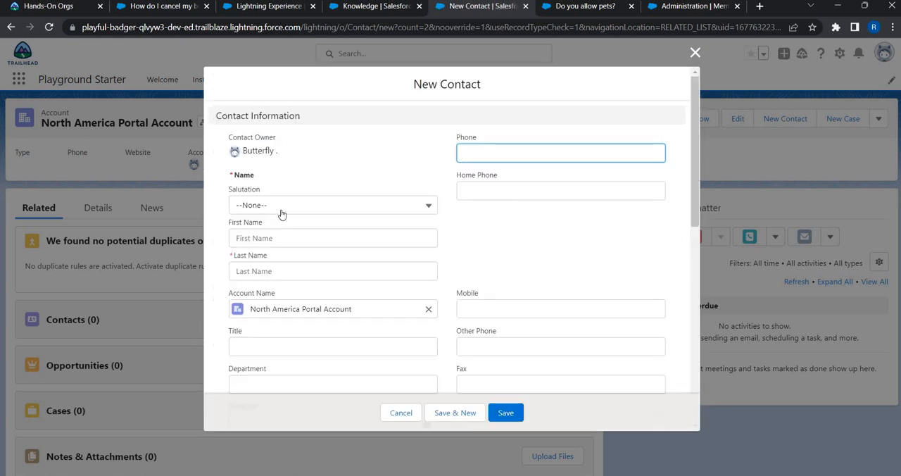
left_click(282, 209)
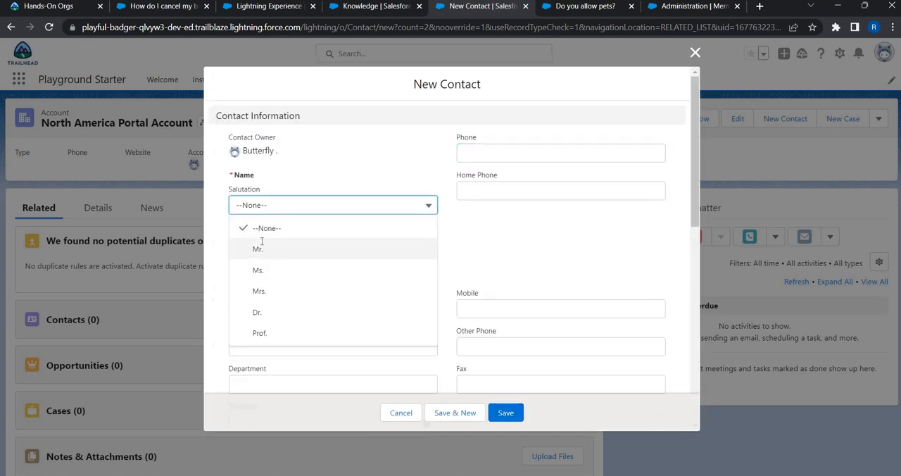
left_click(262, 250)
left_click(262, 240)
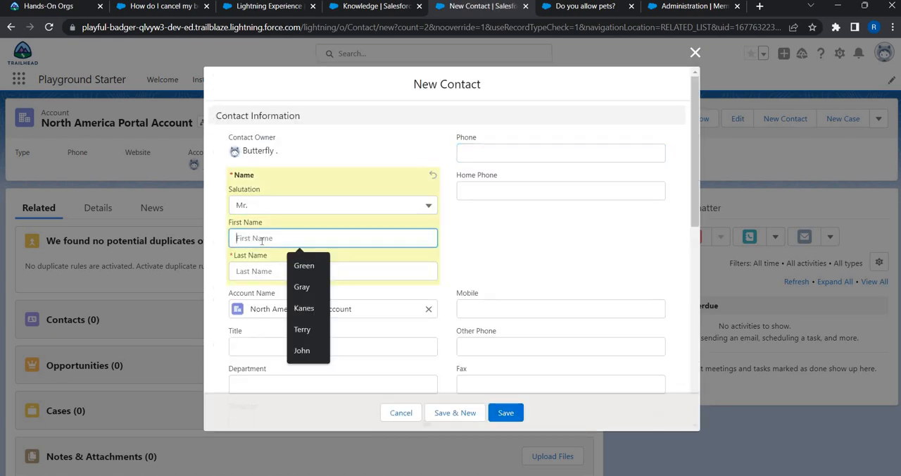
type("John")
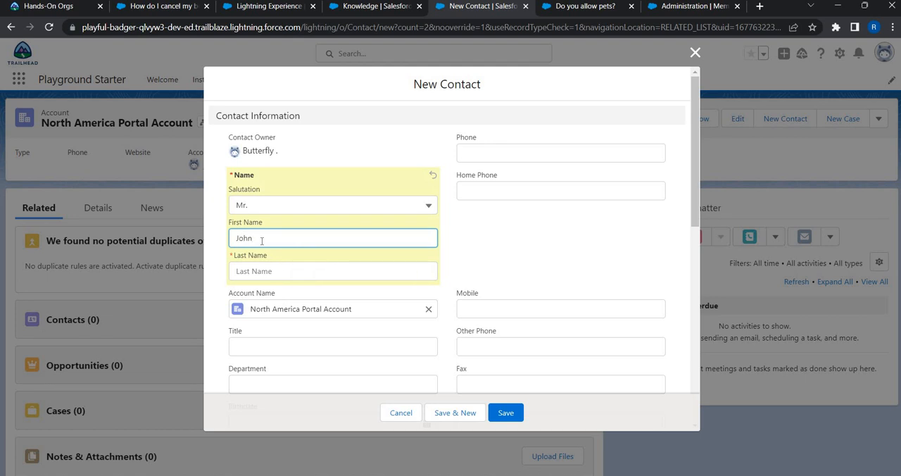
type("ny")
key("Tab")
type("Dep")
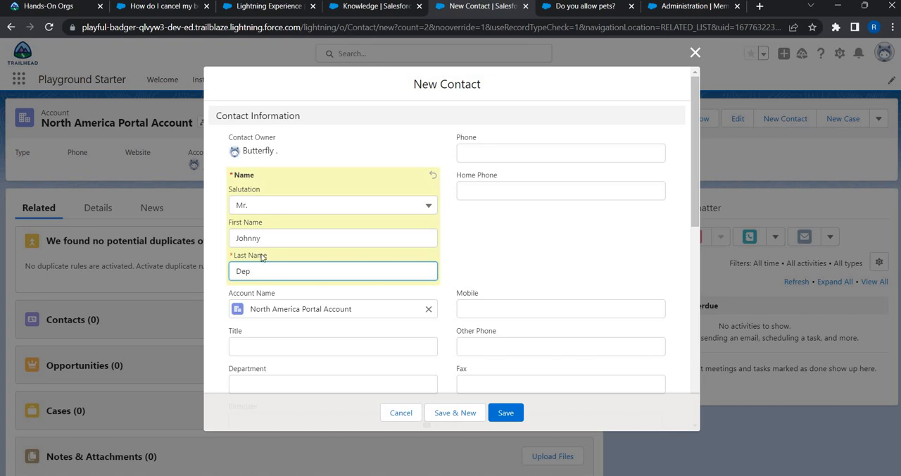
type("p")
key("BackSpace")
type("p")
key("BackSpace")
type("p")
Step: Fill in the new contact's e-mail address with the copied temporary mail address
scroll(496, 240, "down", 3)
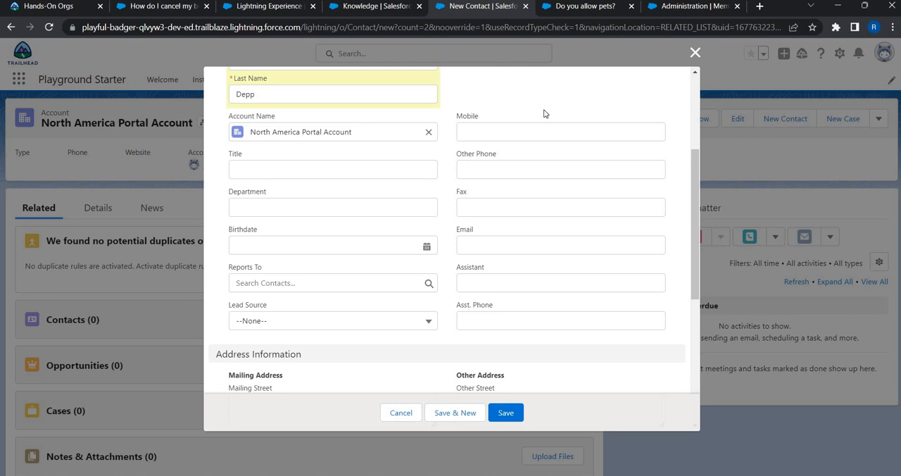
left_click(507, 247)
key("ctrl+v")
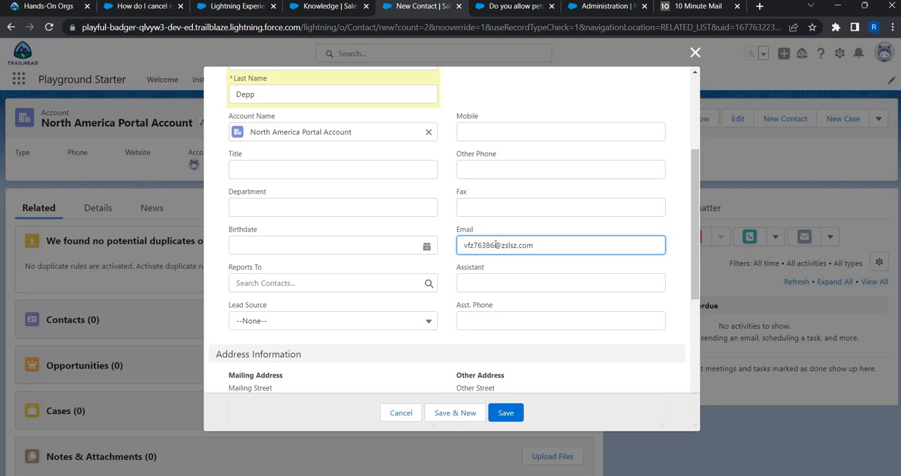
Step: Save the new contact and enable it as a customer user from its own record
left_click(515, 414)
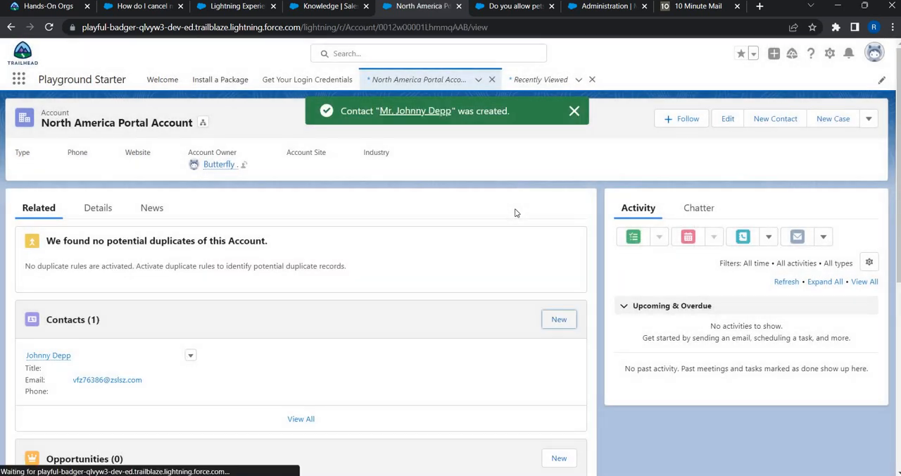
left_click(77, 356)
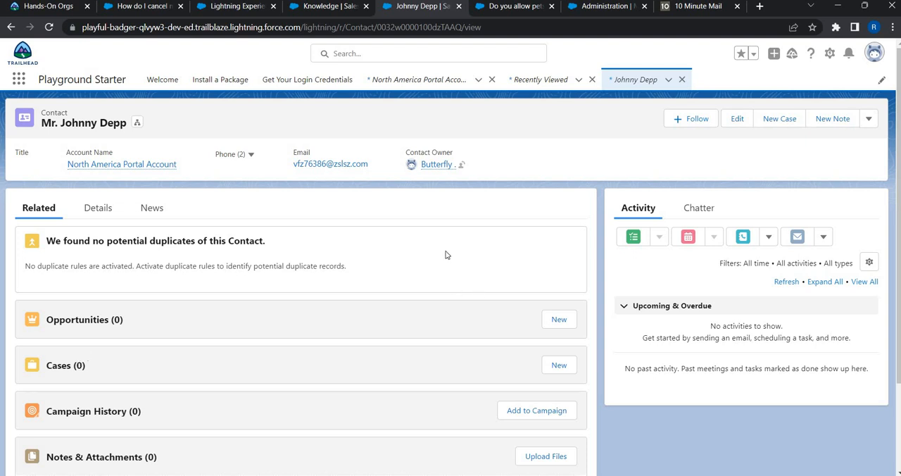
left_click(870, 121)
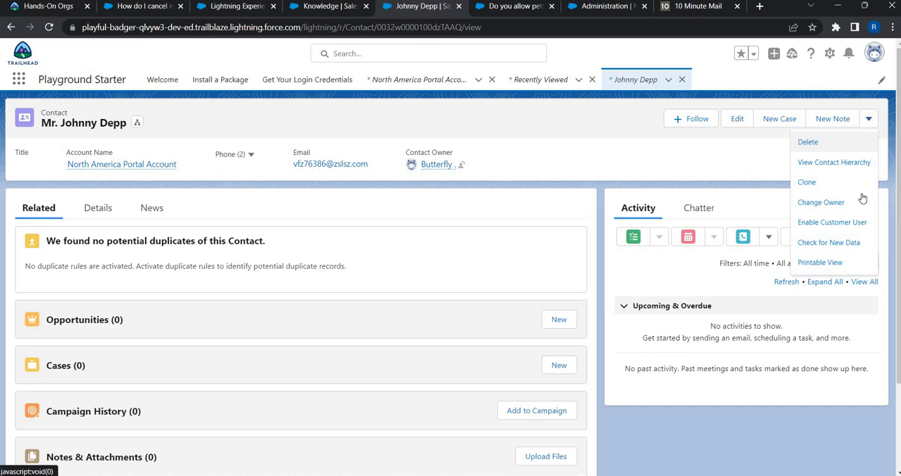
left_click(850, 229)
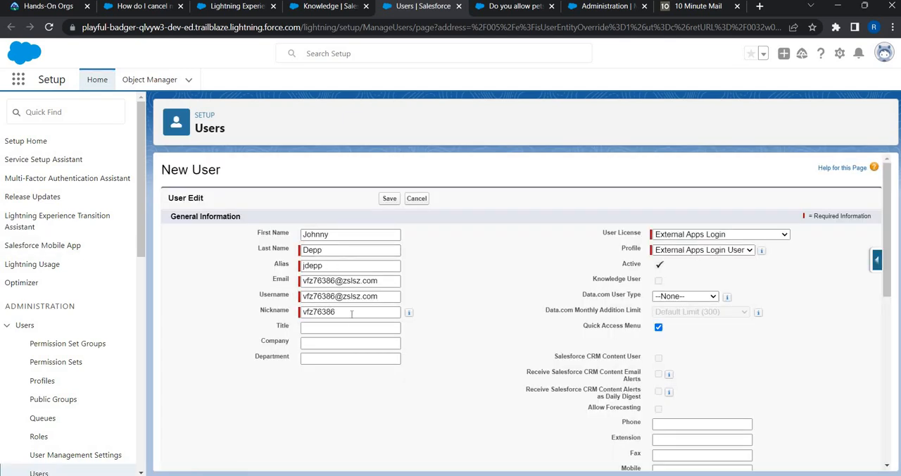
Step: Set the new user's license to Customer Community and the profile to Custom: Customer Community User
left_click(695, 249)
left_click(688, 237)
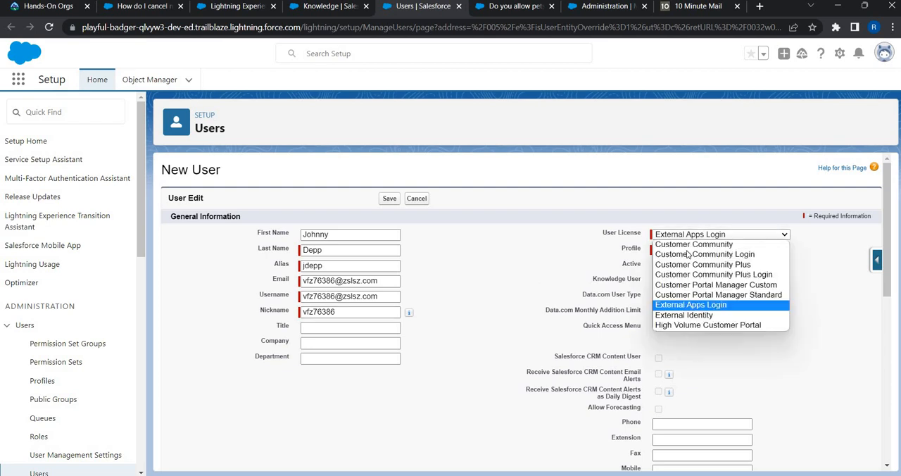
left_click(687, 251)
left_click(693, 235)
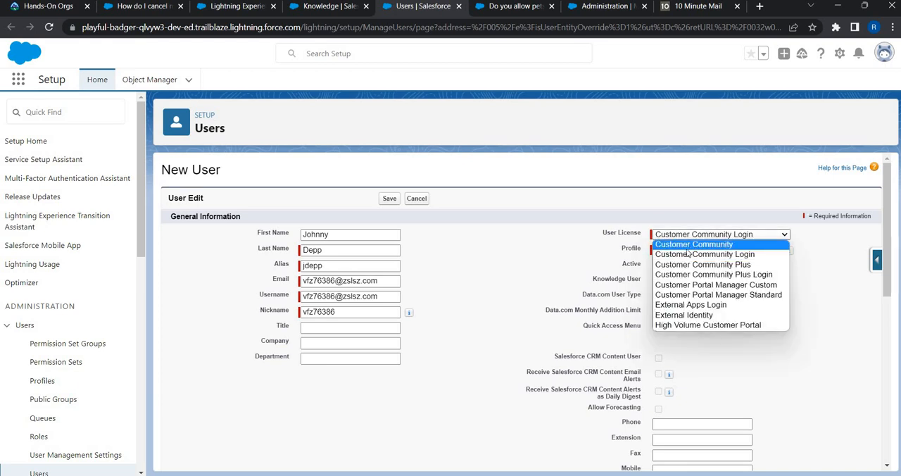
left_click(693, 243)
left_click(711, 250)
key("Return")
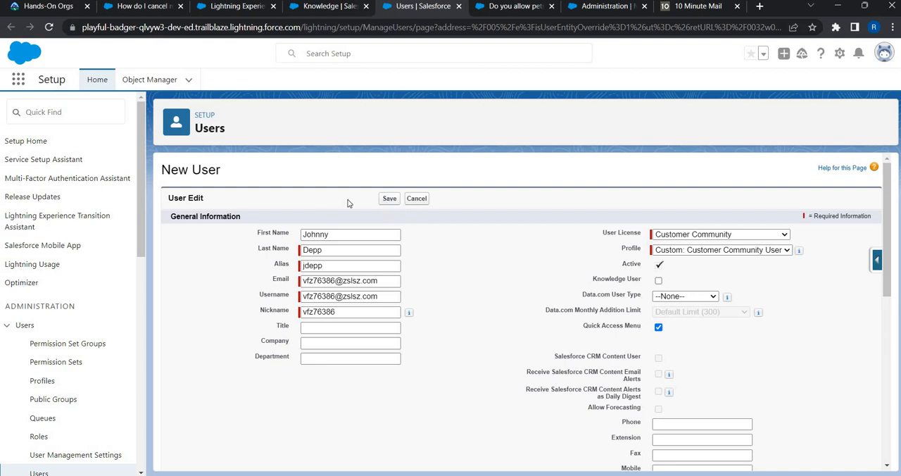
Step: Leave the Knowledge object's setup for the Service app and find the new contact's record by searching for its first name
left_click(329, 234)
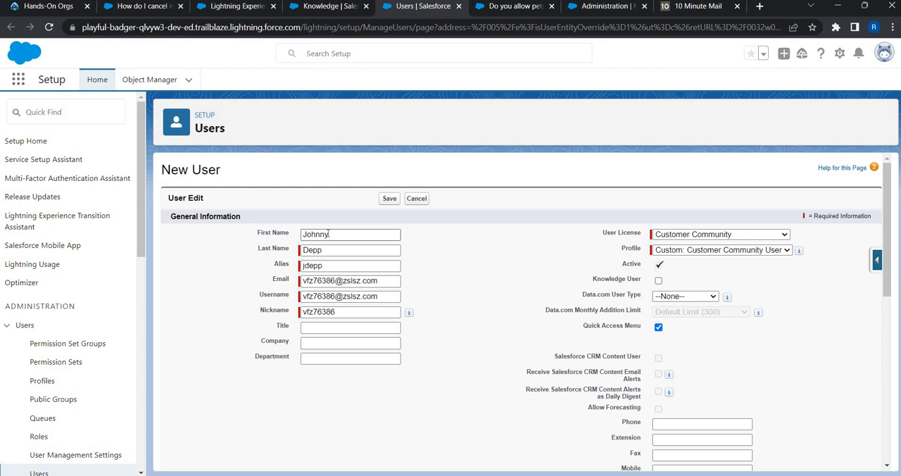
left_click(330, 7)
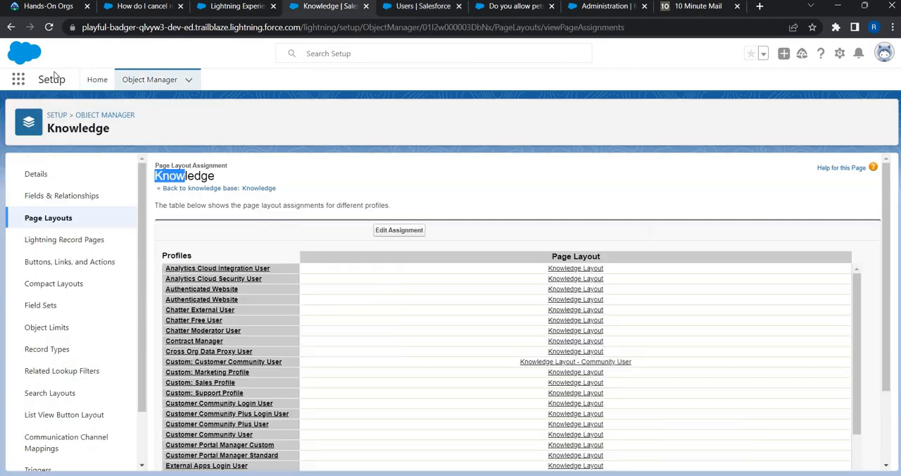
left_click(18, 78)
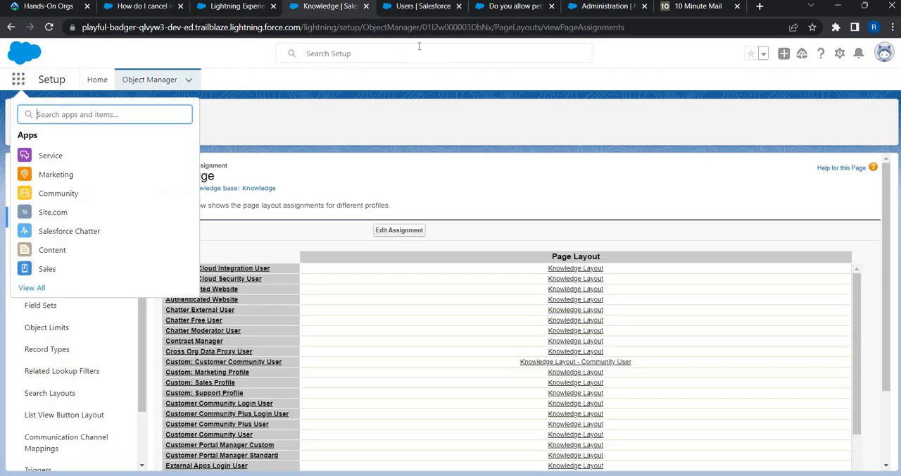
left_click(398, 52)
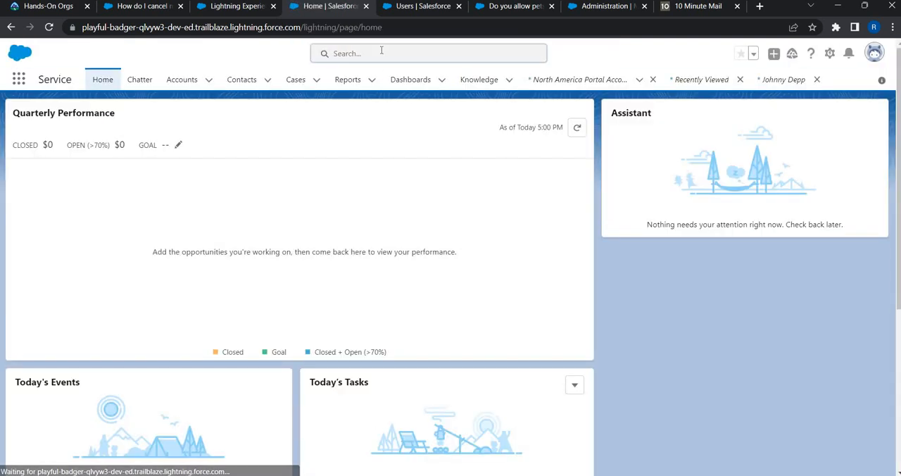
left_click(382, 50)
type("John")
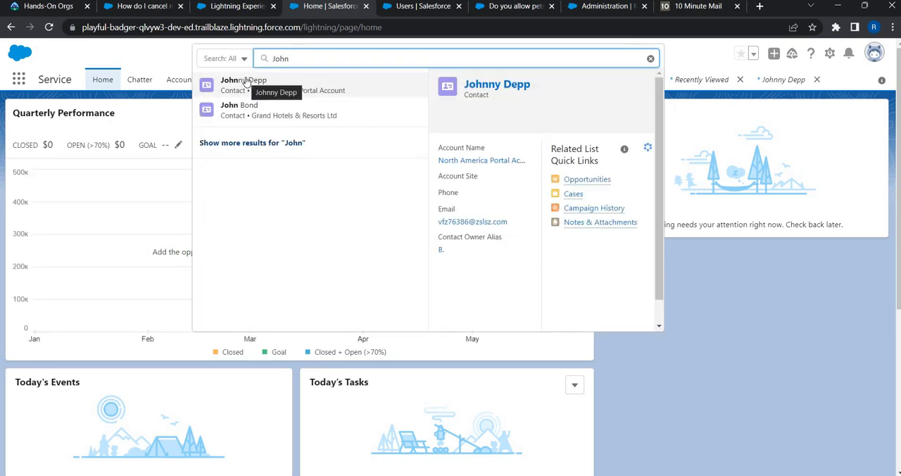
left_click(246, 82)
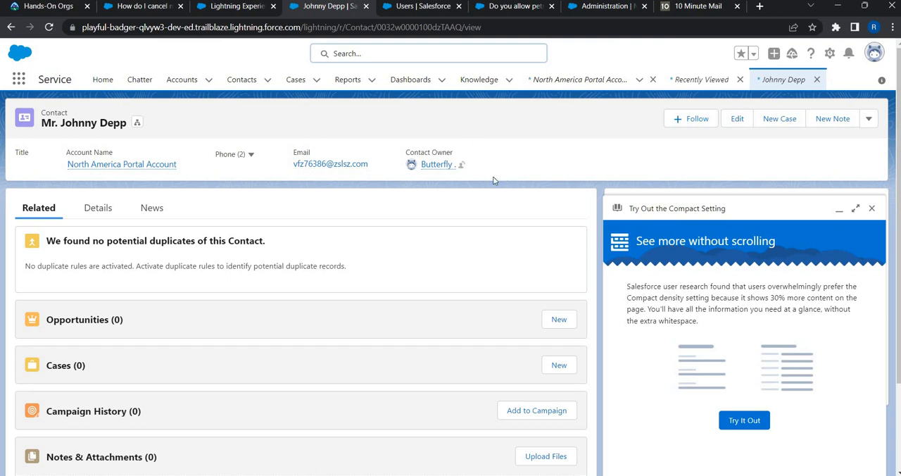
Step: Open the contact owner's user details to check the role, dismissing the Compact setting prompt
left_click(445, 166)
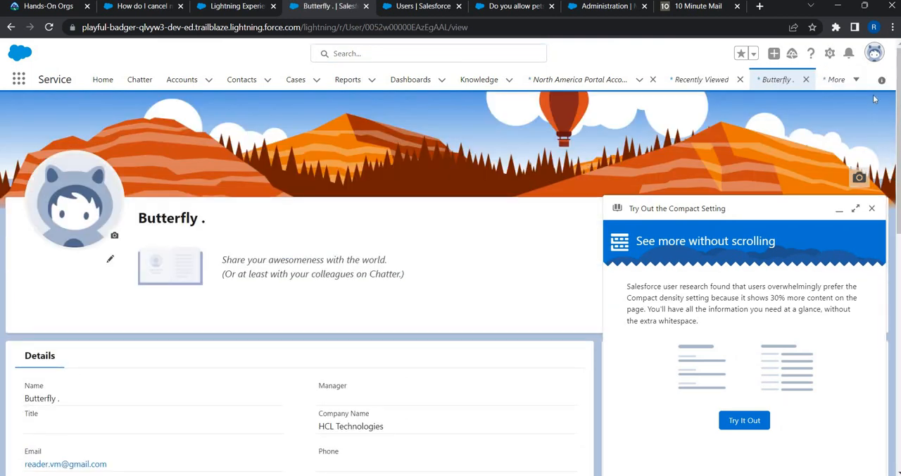
left_click(871, 209)
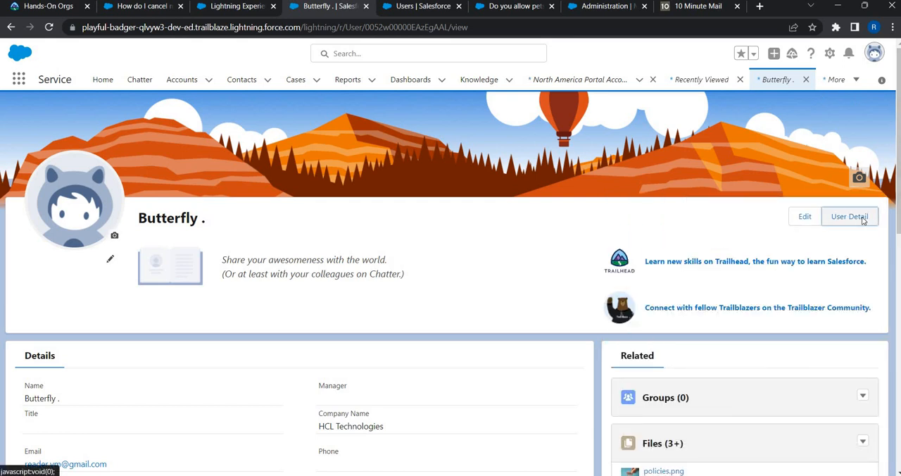
left_click(862, 218)
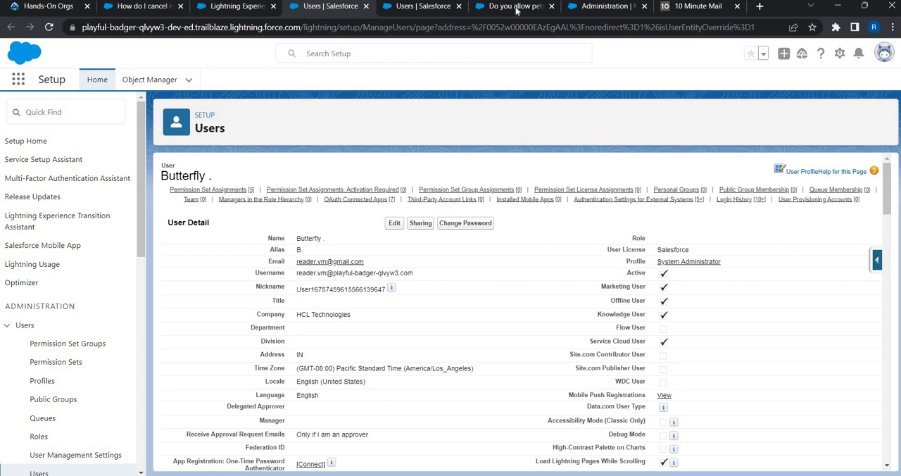
Step: Try to save the new customer user, accepting the welcome e-mail notice
left_click(448, 7)
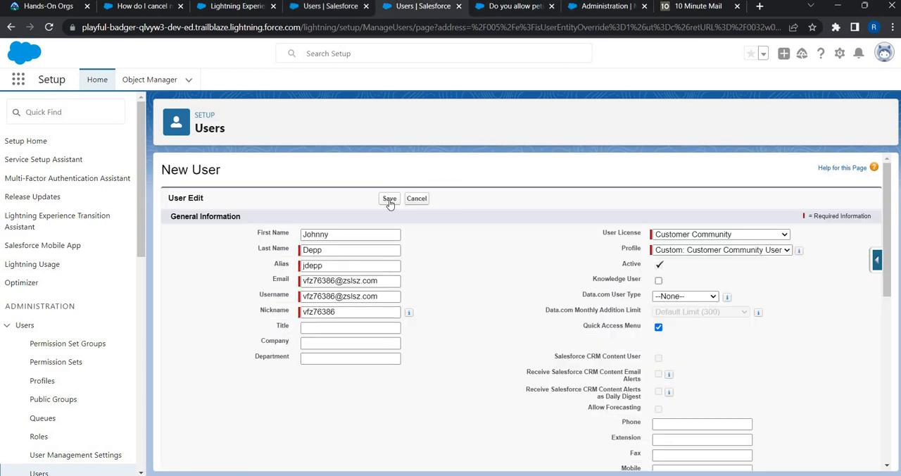
left_click(389, 200)
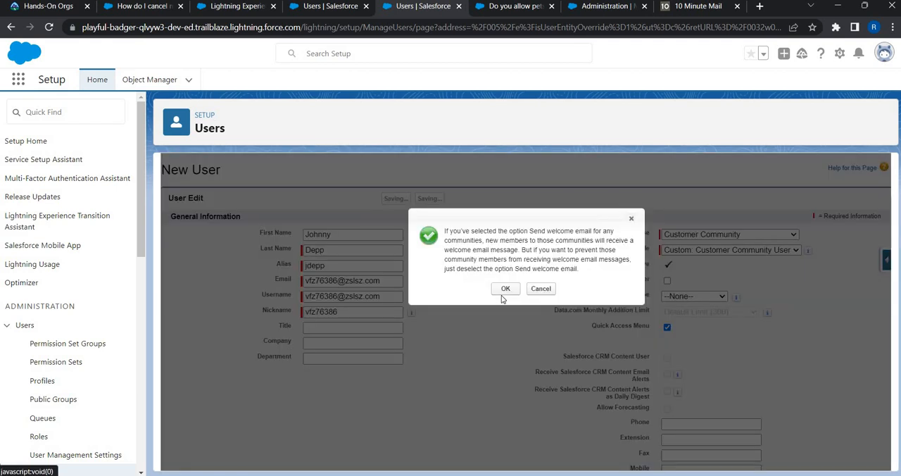
left_click(507, 288)
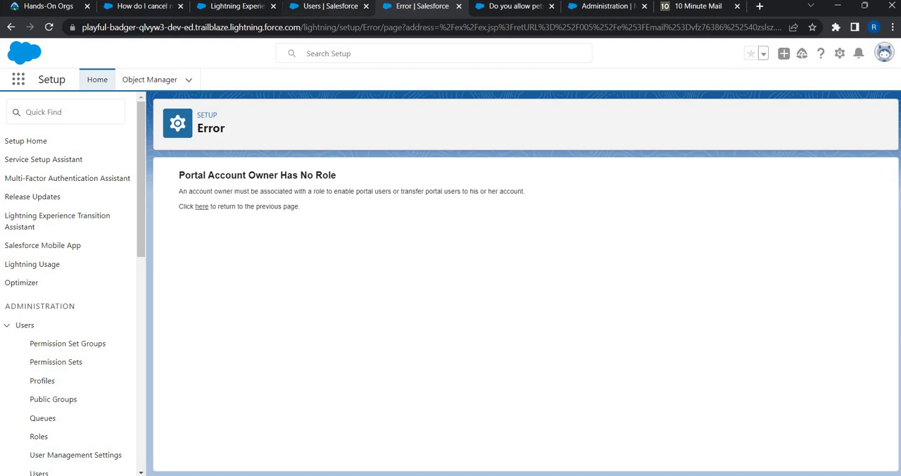
left_click(345, 8)
left_click(232, 7)
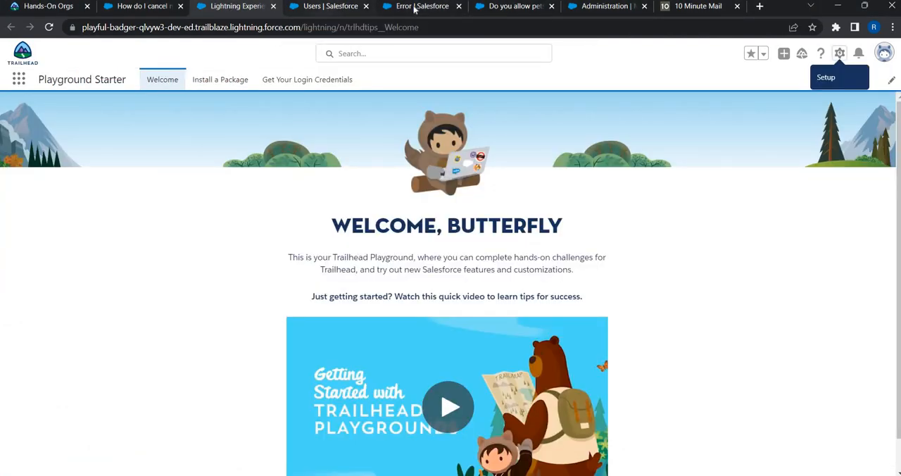
left_click(331, 7)
left_click(417, 7)
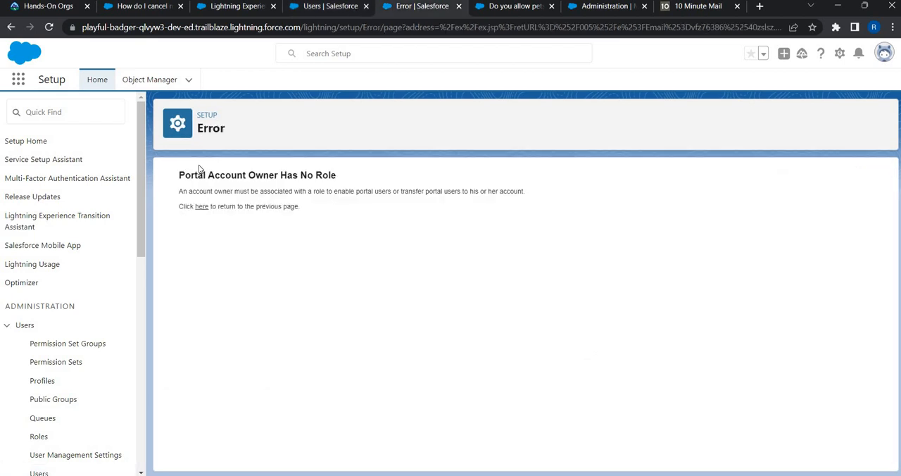
left_click(337, 8)
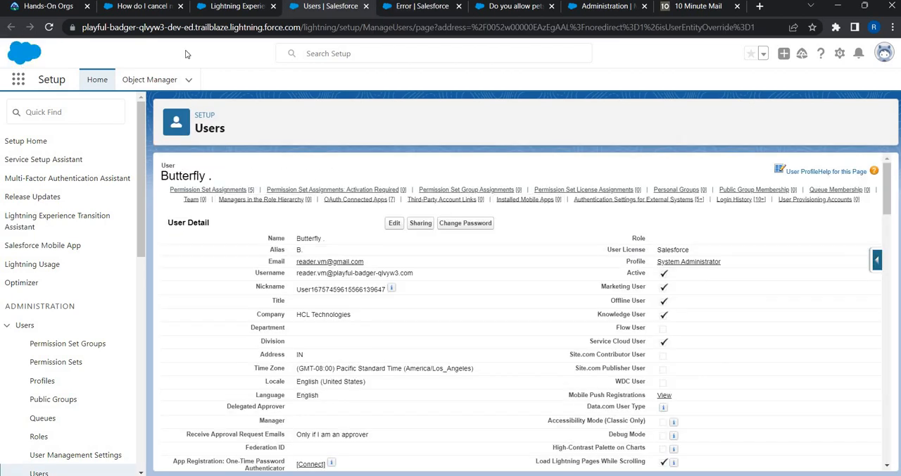
Step: Return from Setup to the Service app and open the new contact's record by searching for its first name
left_click(329, 55)
type("John")
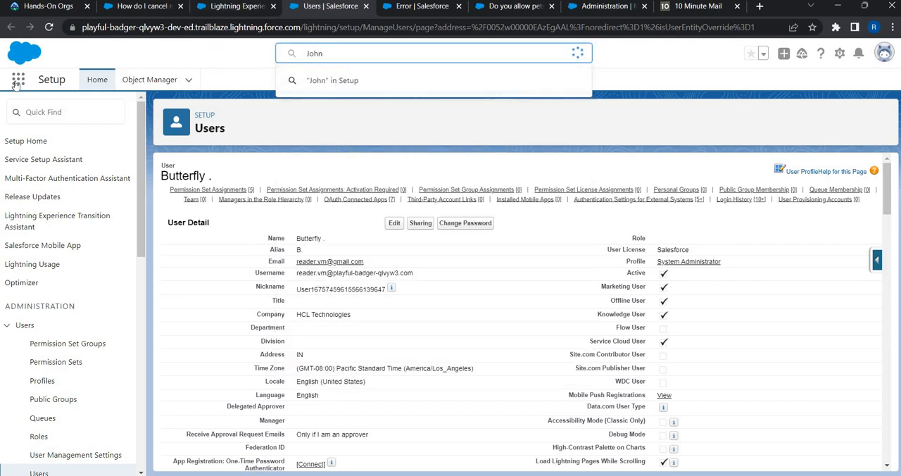
left_click(61, 106)
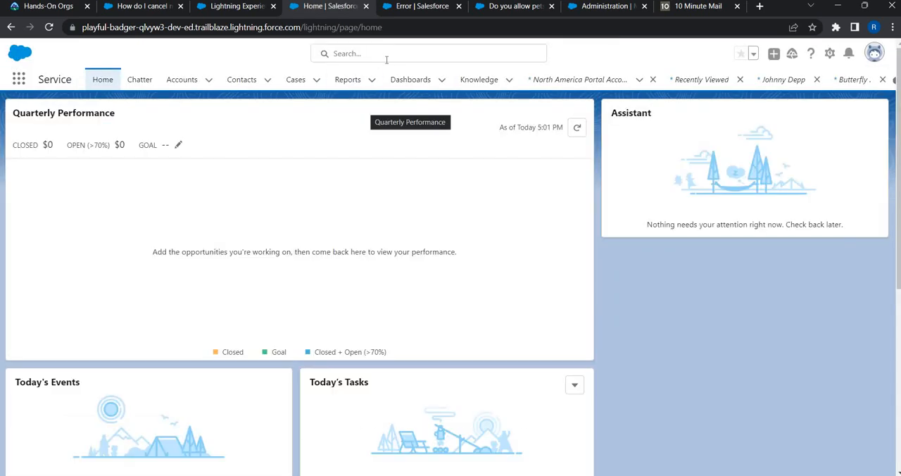
left_click(385, 60)
type("John")
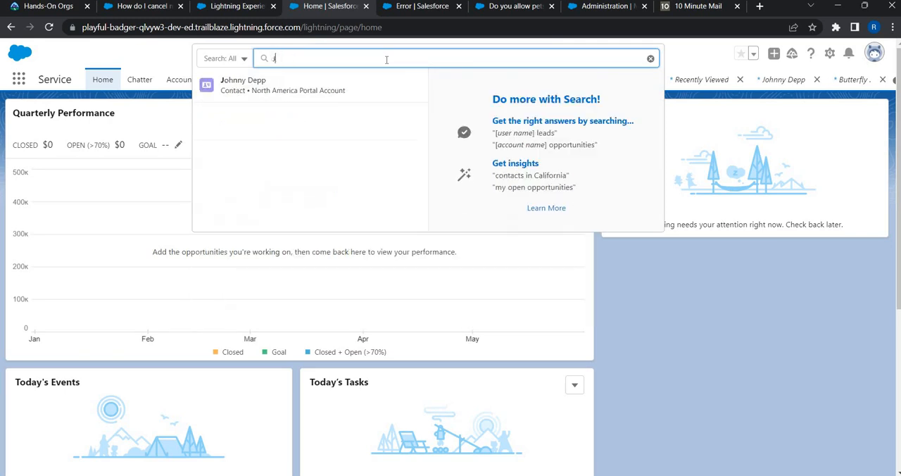
left_click(277, 93)
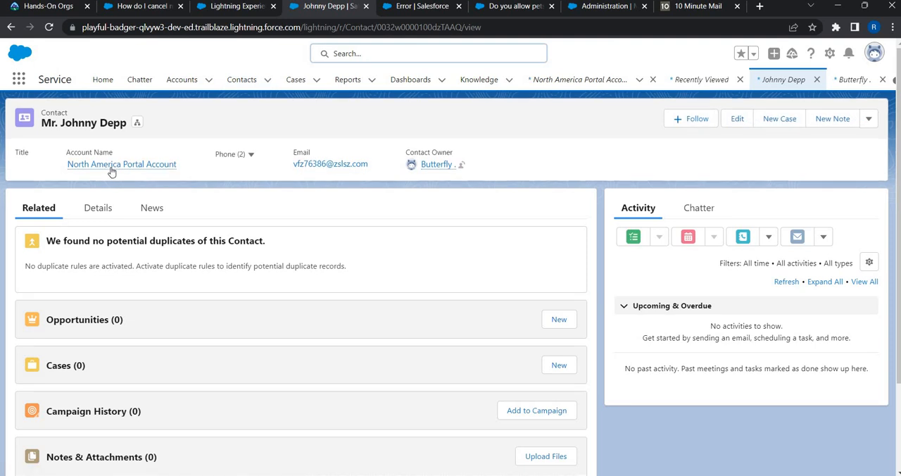
Step: Go to the contact's North America Portal Account and open the account owner's user details
mouse_move(111, 171)
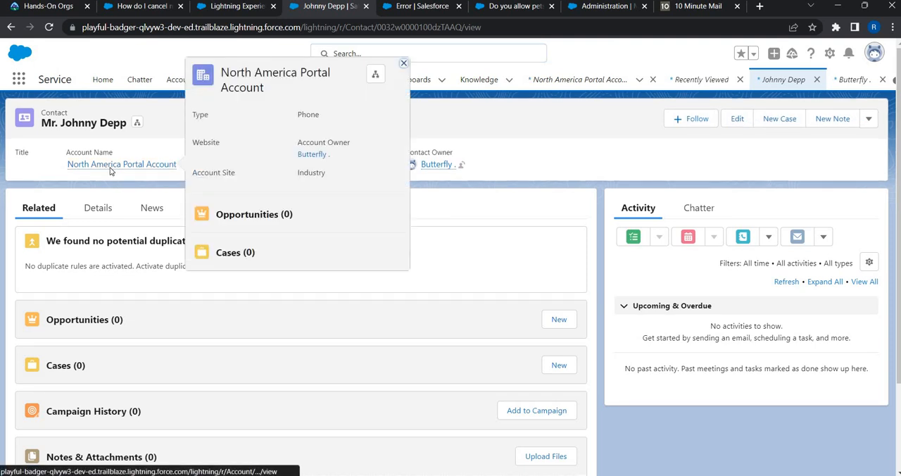
left_click(110, 169)
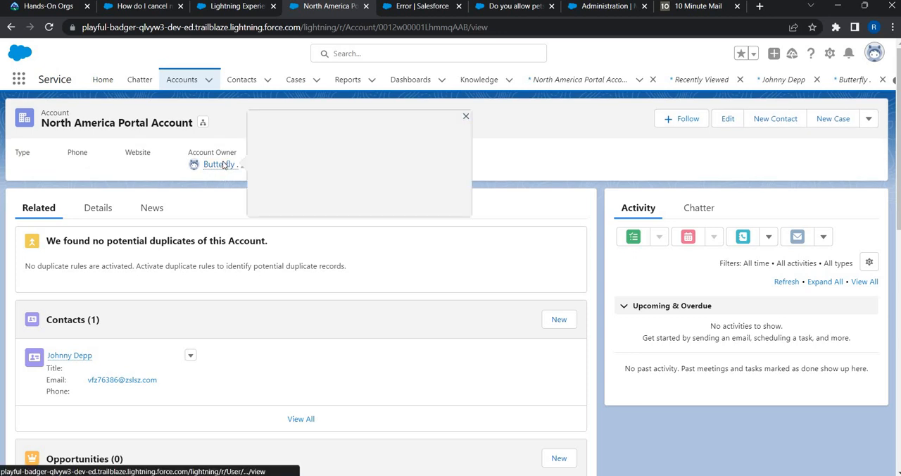
left_click(220, 164)
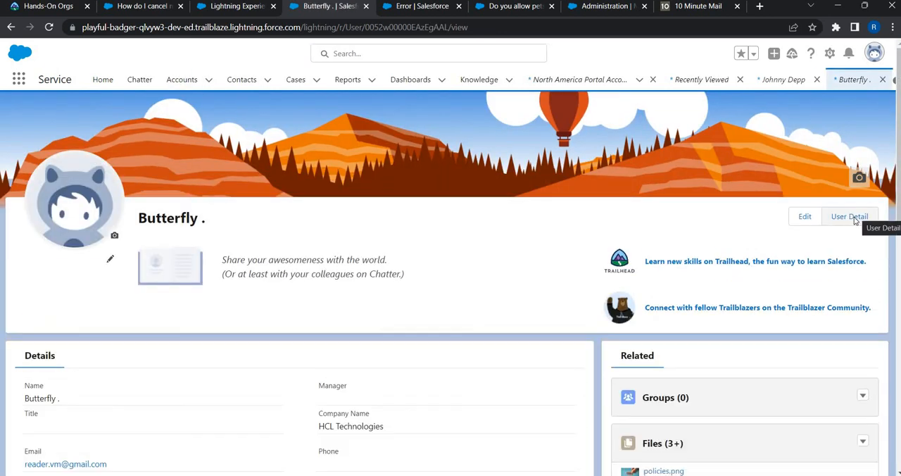
left_click(855, 221)
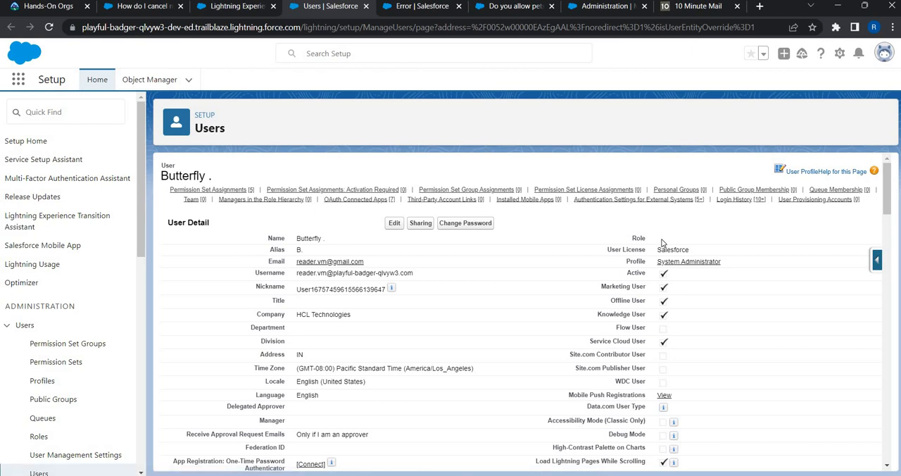
Step: Set the account owner's role to CEO and save the user
left_click(394, 223)
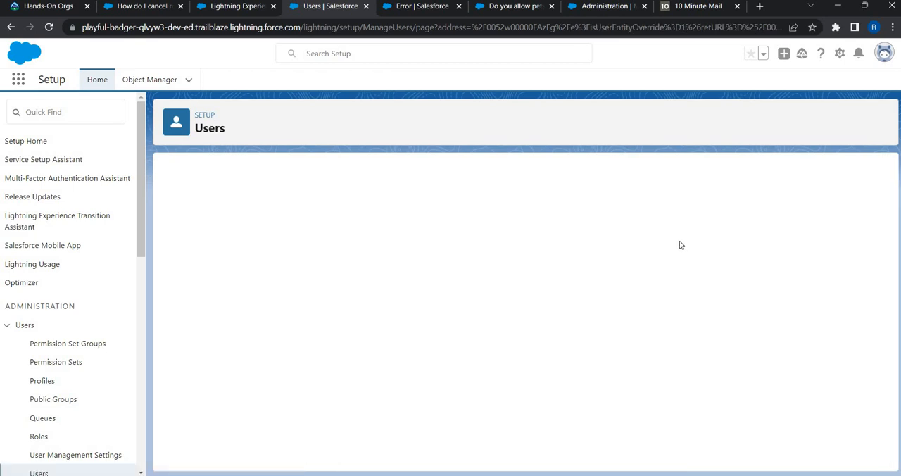
left_click(678, 240)
key("Return")
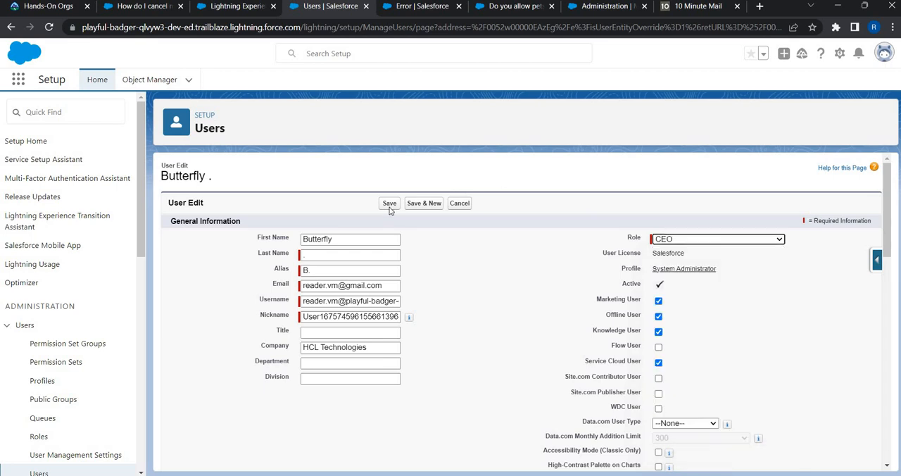
left_click(390, 204)
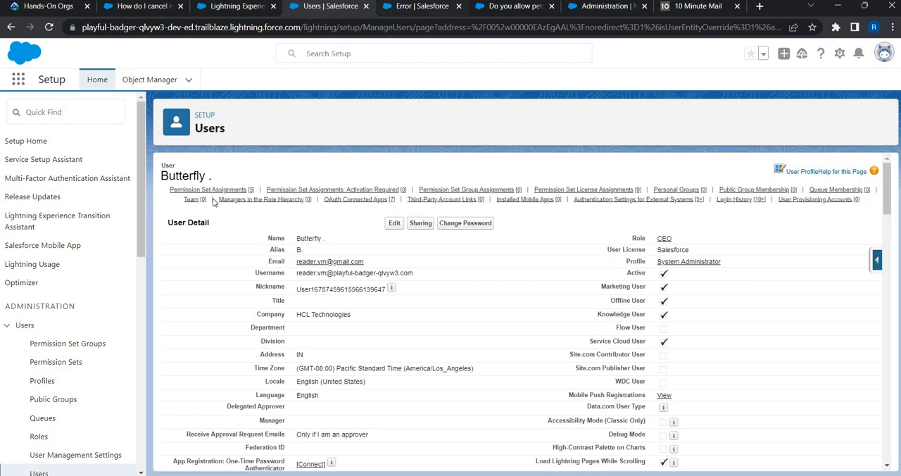
Step: Return to the new customer user's form and save the user again
left_click(424, 8)
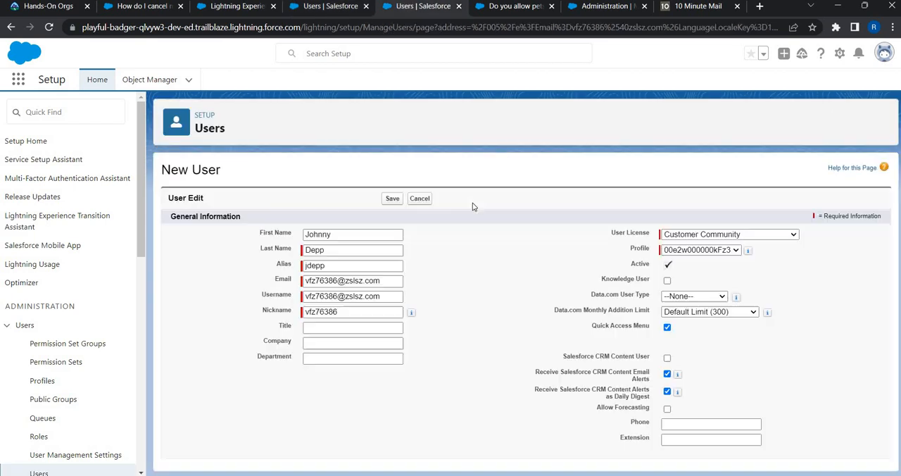
left_click(392, 204)
key("Return")
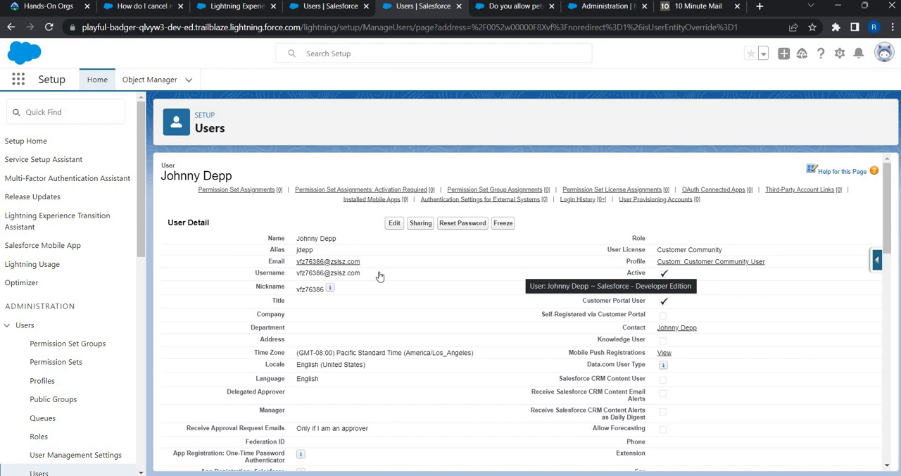
Step: Switch to the 10 Minute Mail inbox to check for the community welcome e-mail
key("ctrl+Tab")
key("ctrl+Tab")
key("ctrl+Tab")
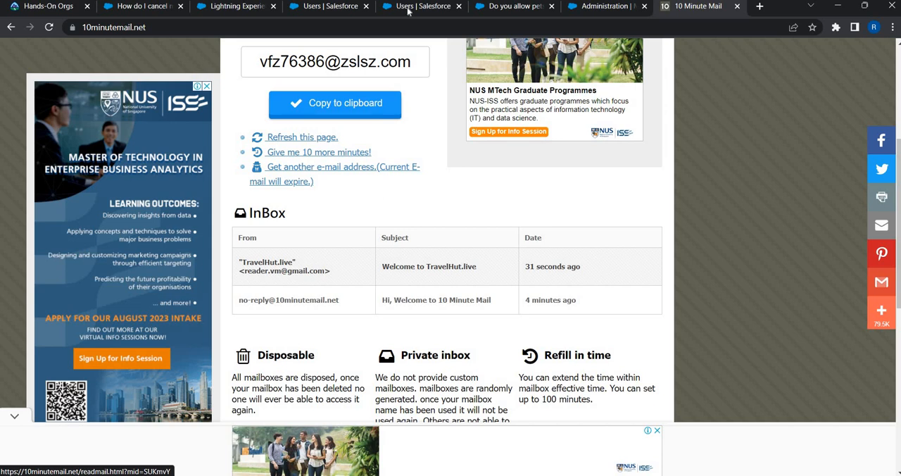
Step: Switch back to the new customer user's detail page in Salesforce Setup to review the saved user
key("ctrl+shift+Tab")
key("ctrl+shift+Tab")
key("ctrl+shift+Tab")
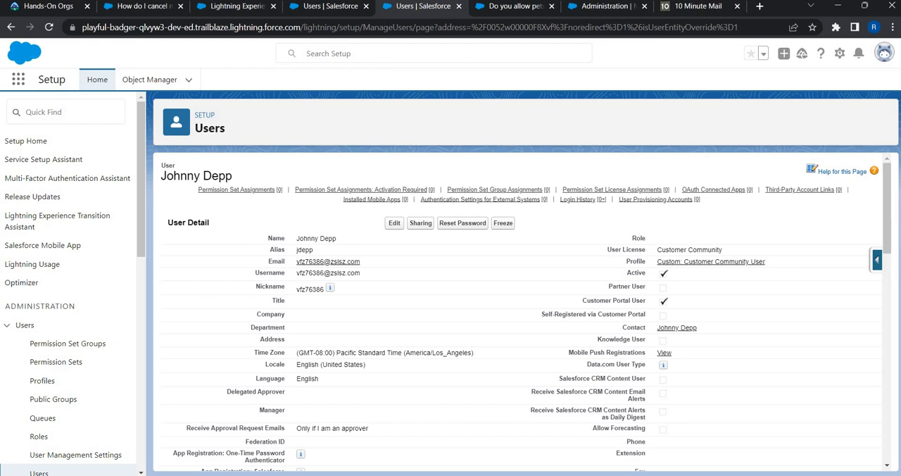
Step: Return to the 10 Minute Mail inbox, open the Welcome to TravelHut.live e-mail and follow its login link
left_click(692, 11)
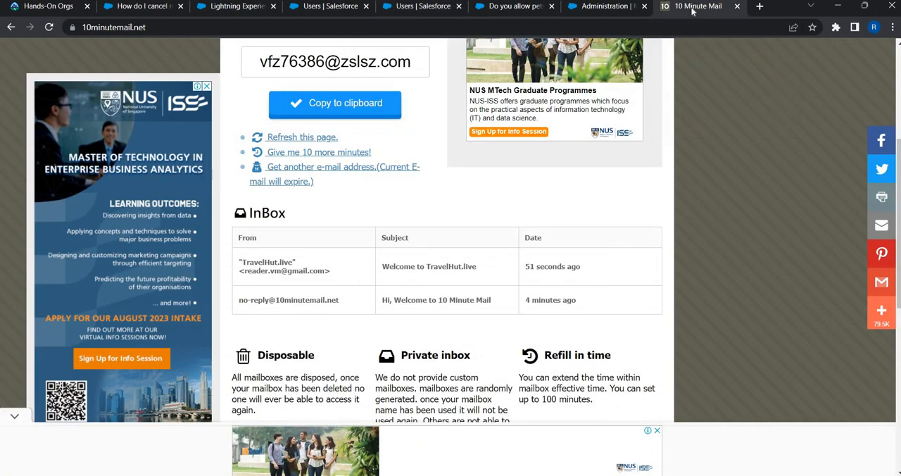
left_click(267, 276)
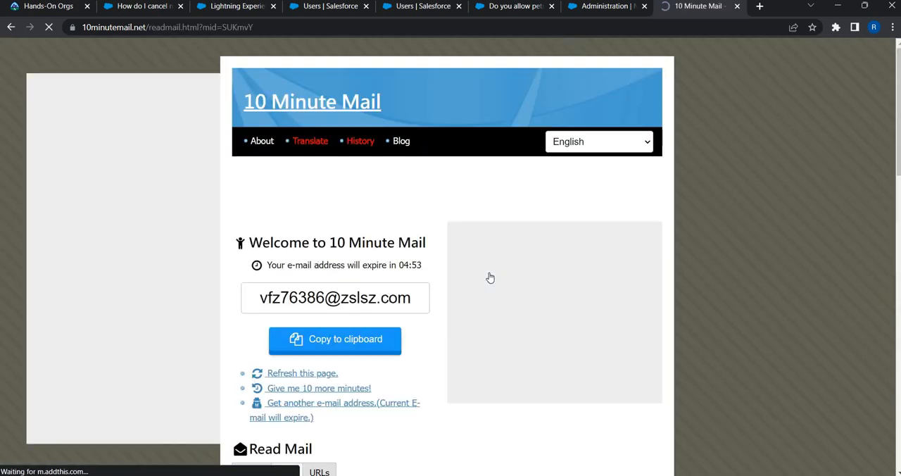
scroll(338, 246, "down", 6)
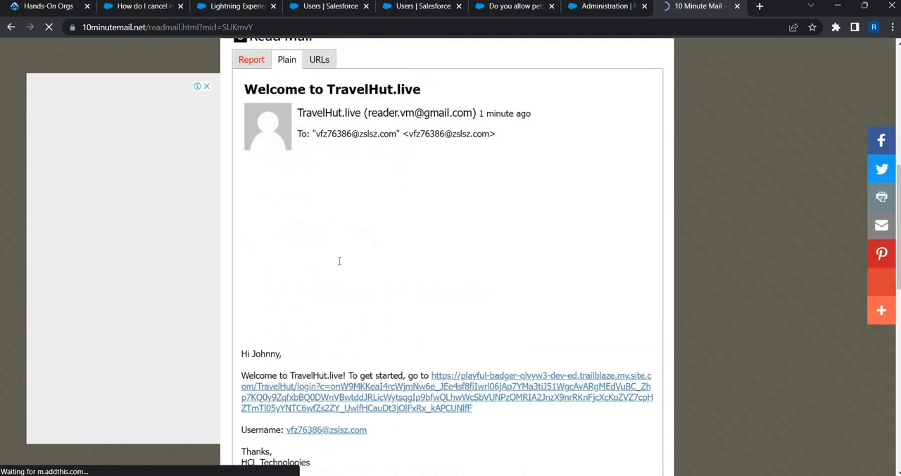
scroll(338, 261, "down", 2)
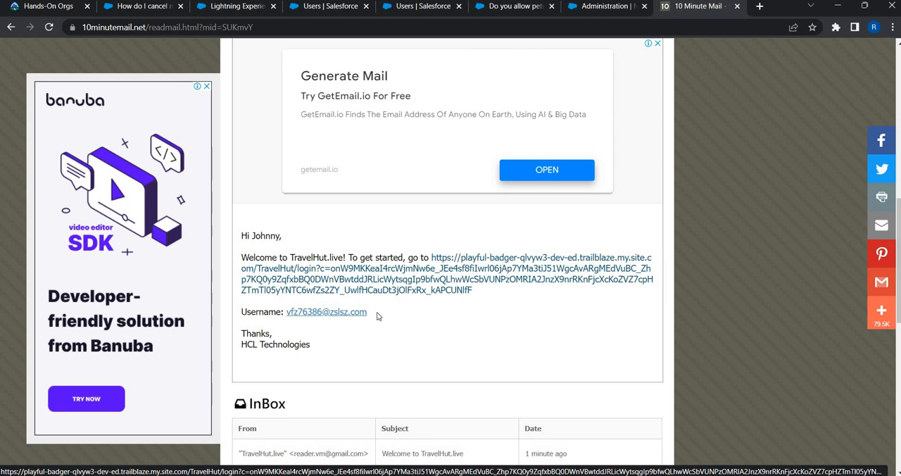
left_click_drag(378, 316, 285, 310)
left_click(521, 270)
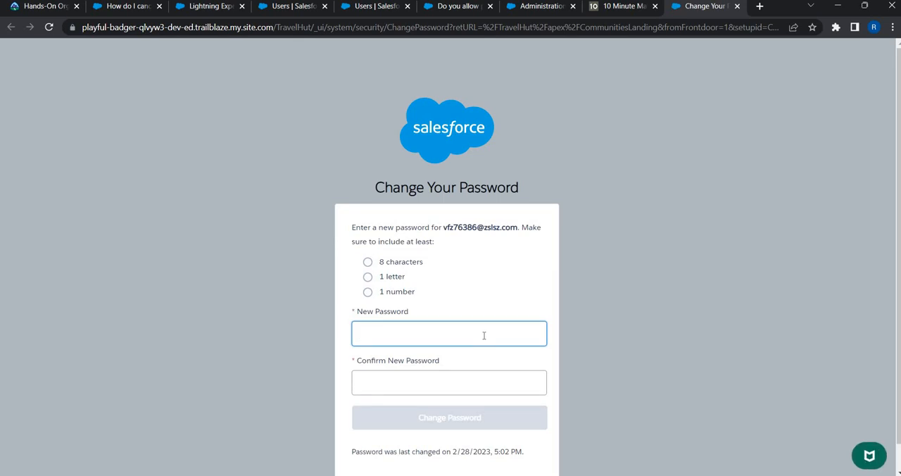
Step: Enter and confirm a new account password for the customer user, submit it, and decline saving it in the browser
type("••••••")
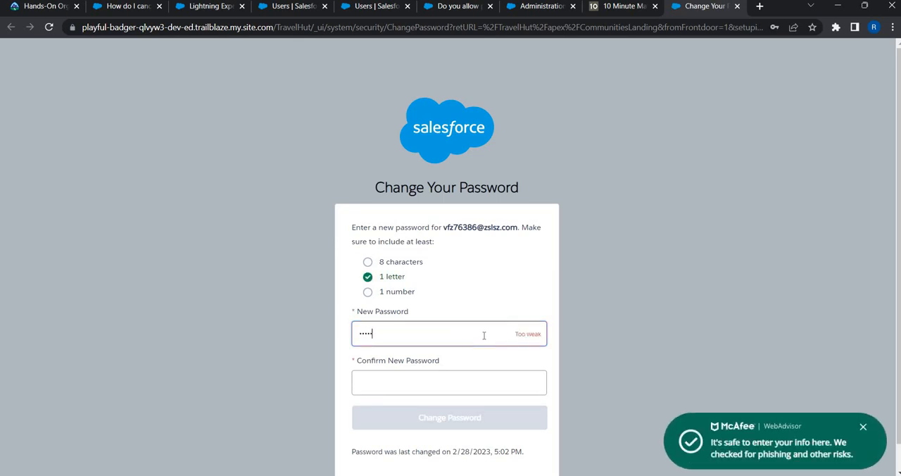
type("•••••")
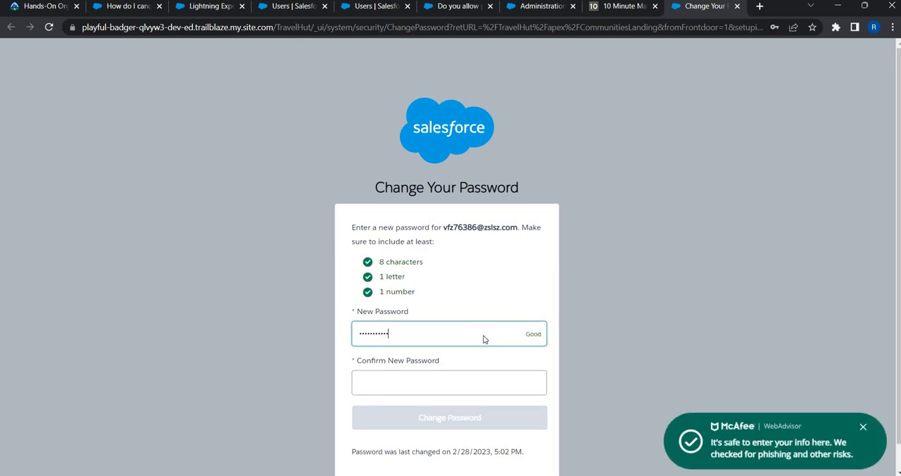
key("Tab")
type("••••")
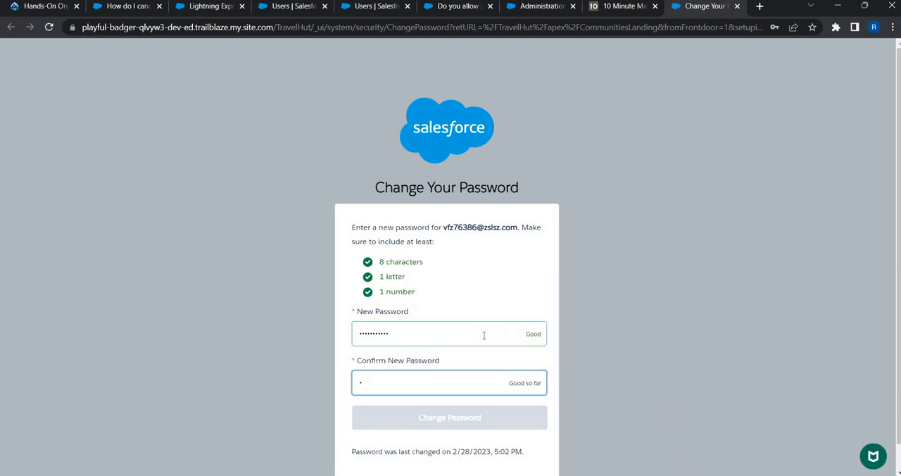
type("•••••••")
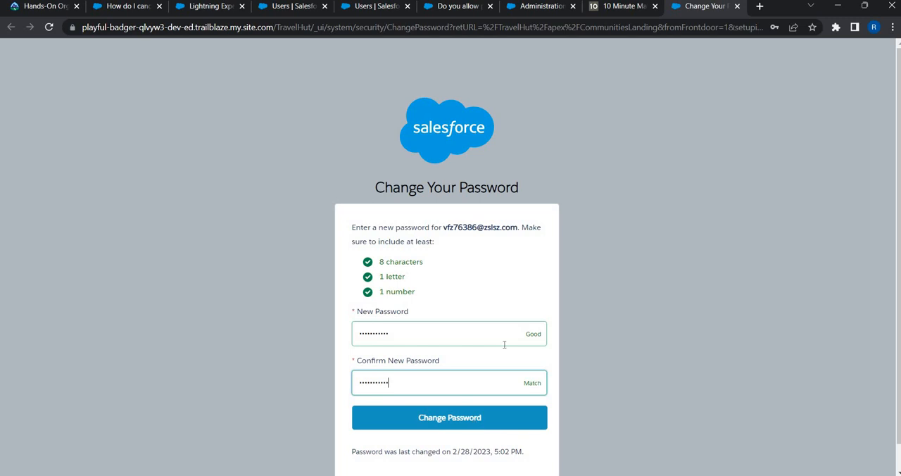
key("Return")
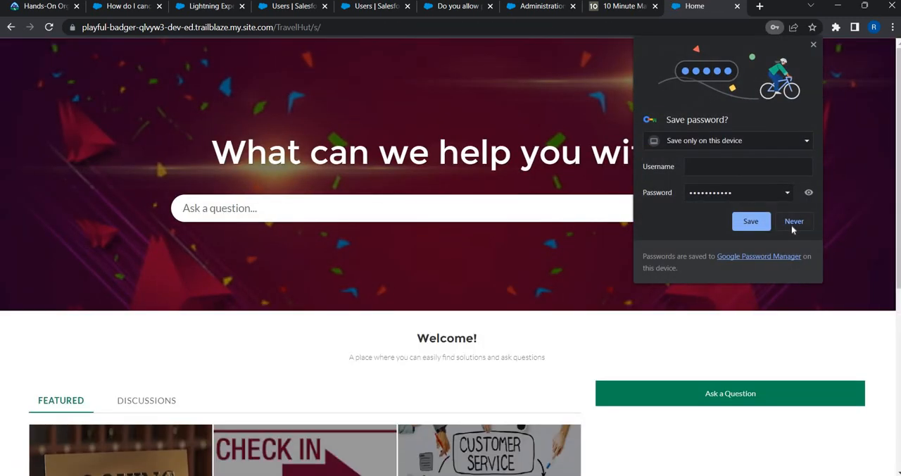
left_click(794, 221)
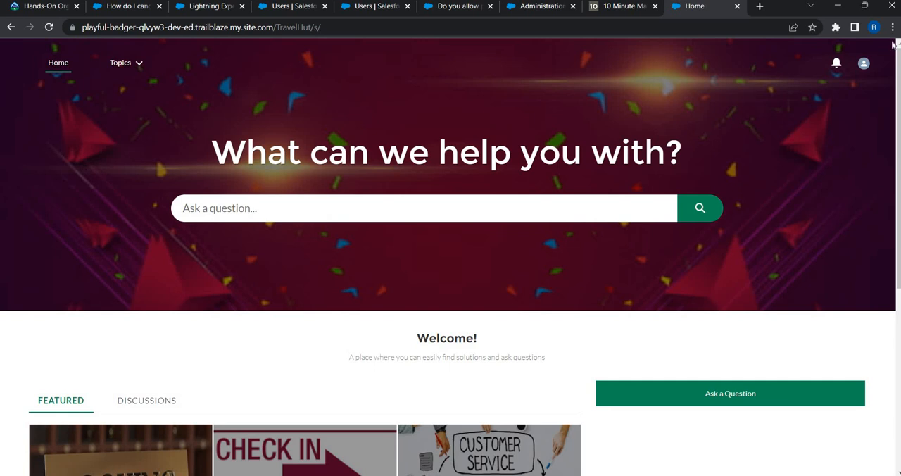
Step: Open the logged-in user's community profile and check the nickname and name shown there
left_click(865, 64)
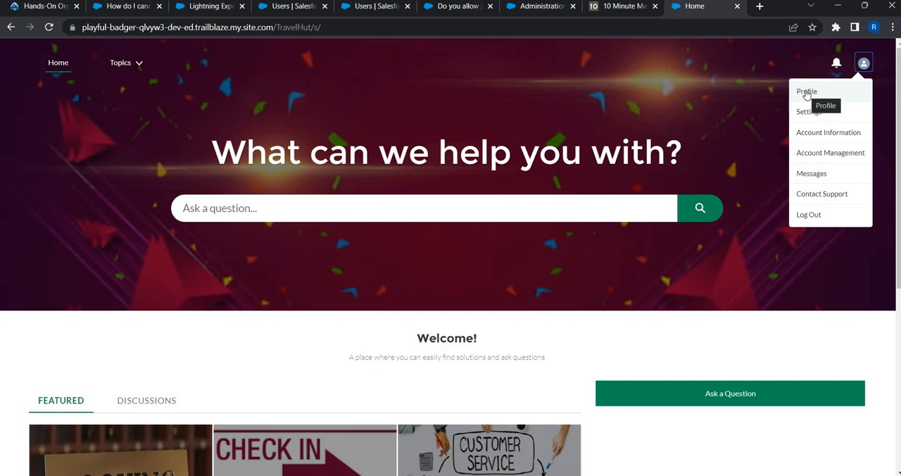
left_click(806, 92)
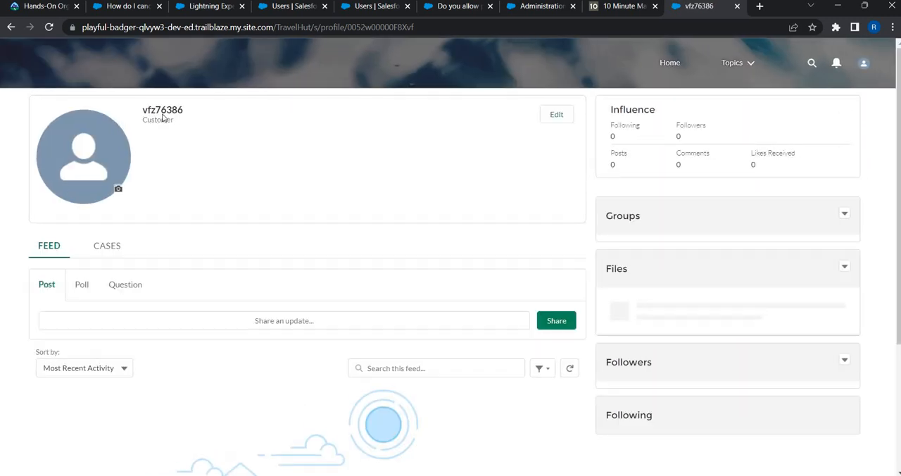
double_click(182, 110)
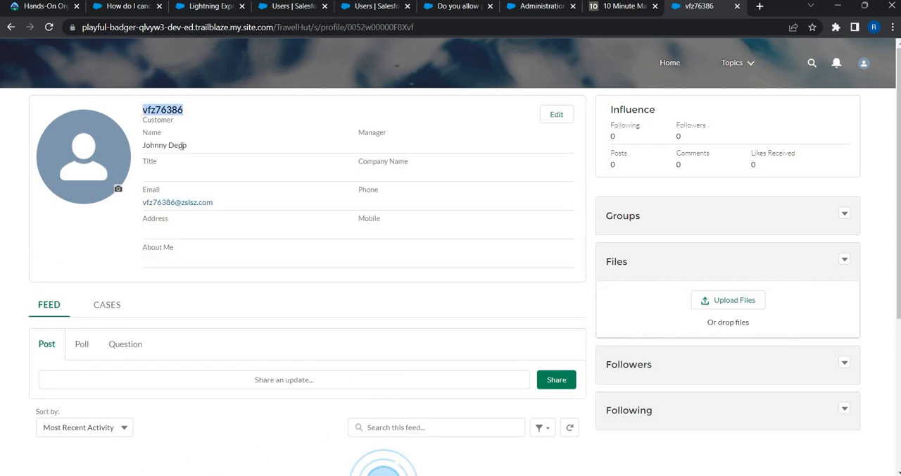
left_click_drag(149, 145, 187, 150)
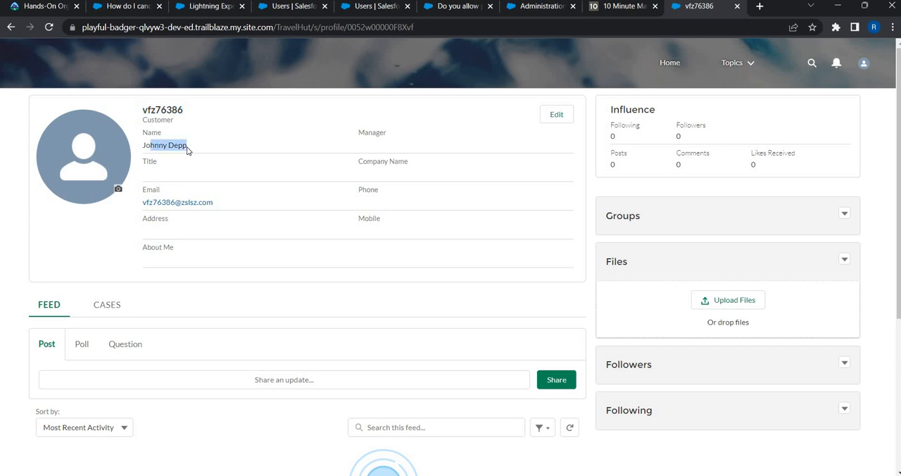
Step: From the community home page, browse the Customer Services topic's articles and open "Can I chat to someone in Customer Services?"
left_click(672, 63)
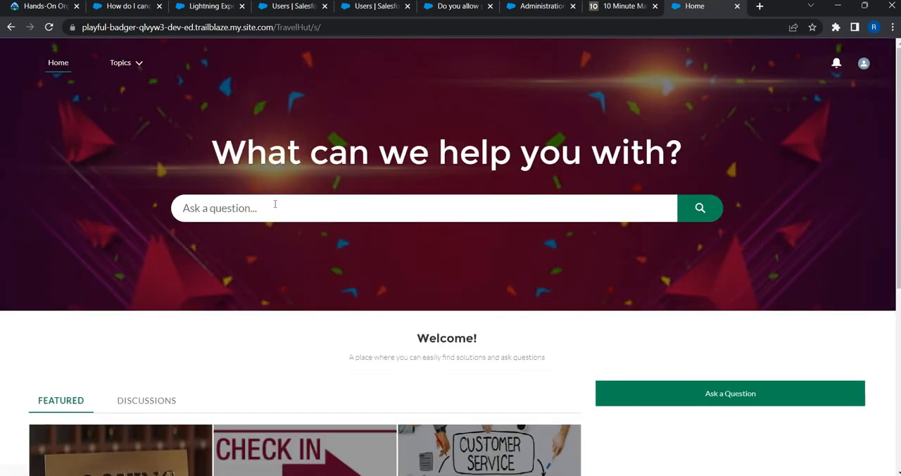
scroll(449, 227, "down", 3)
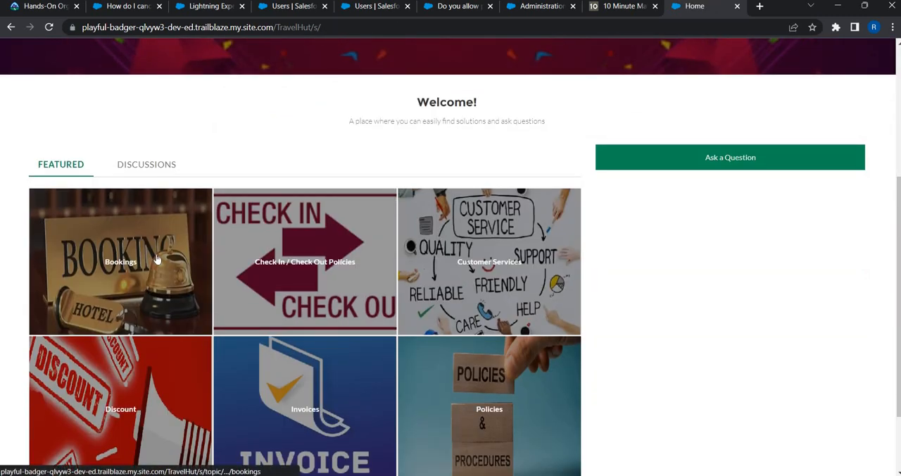
left_click(465, 276)
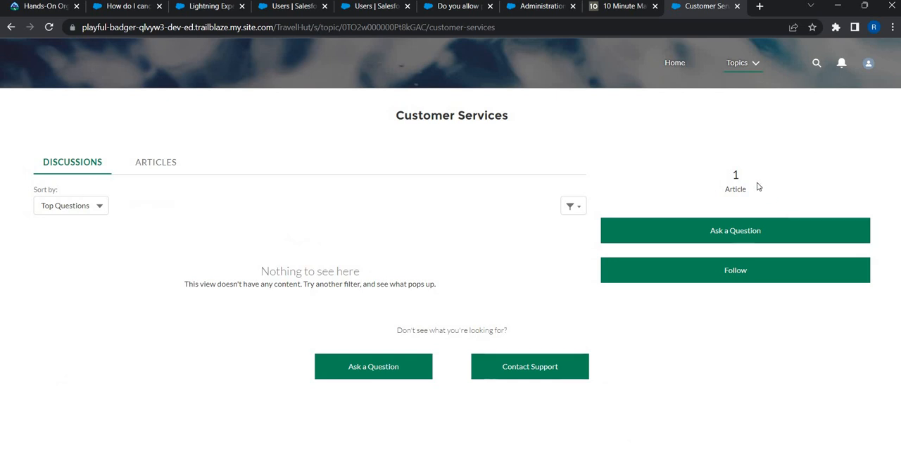
left_click(156, 163)
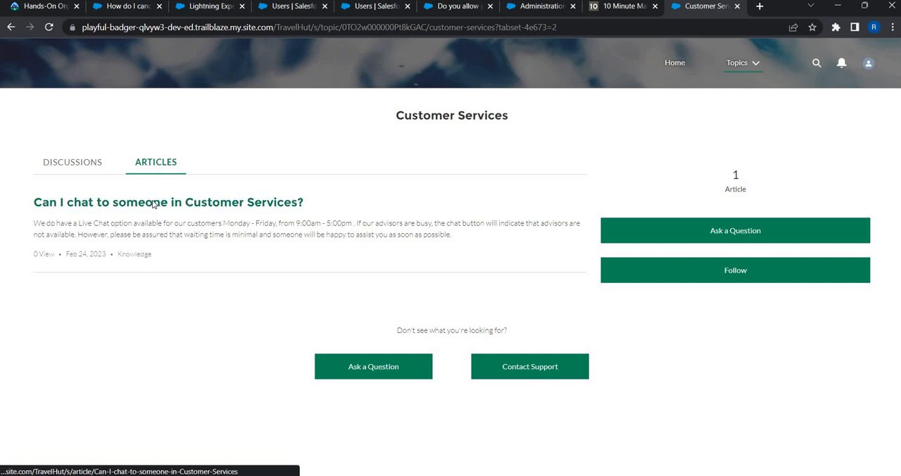
left_click(154, 204)
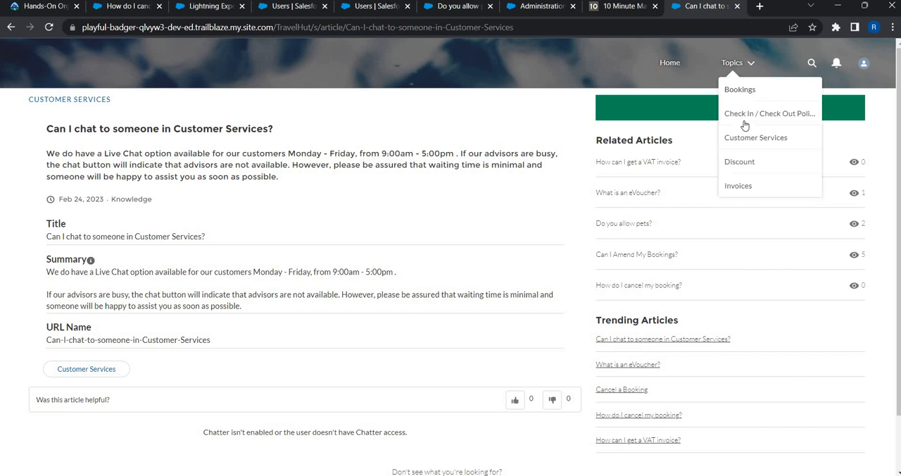
Step: Go to the Check In / Check Out Policies topic and open its article "Do you allow pets?"
left_click(744, 116)
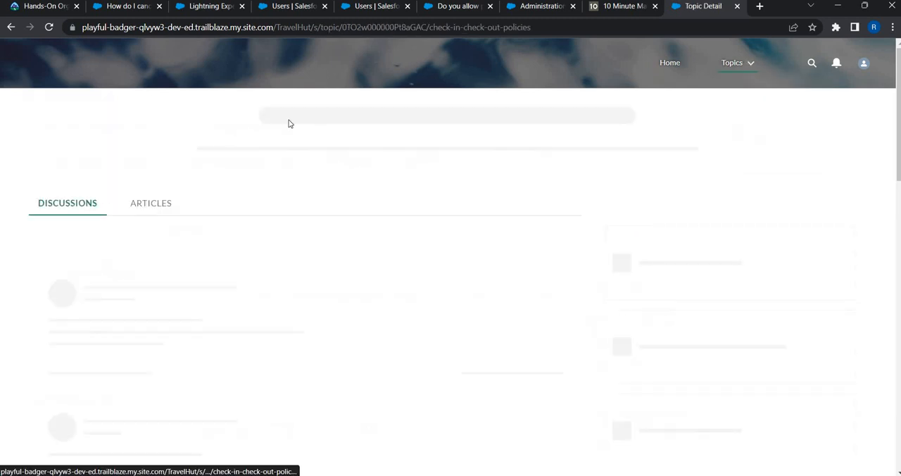
left_click(156, 163)
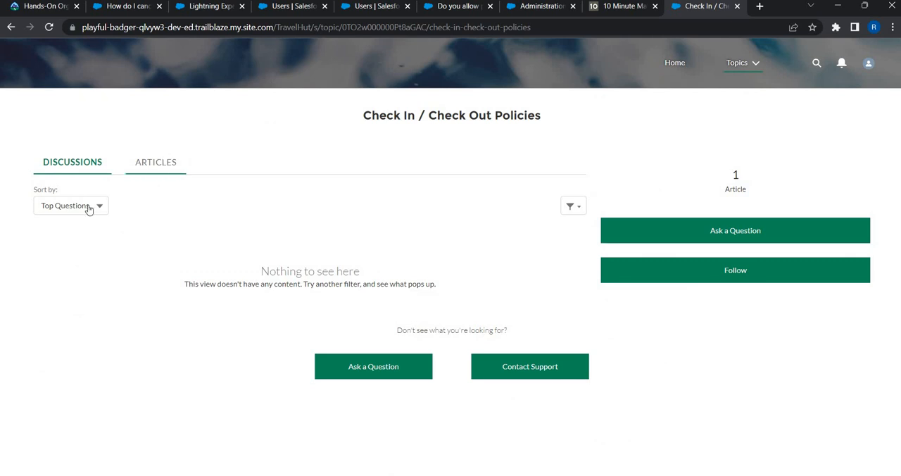
left_click(89, 204)
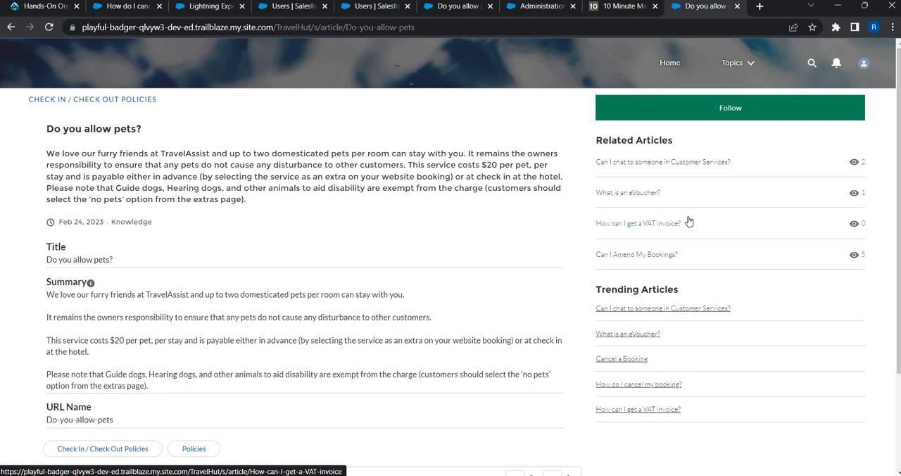
Step: Switch to the TravelHut.live administration workspace and open the site in Experience Builder
left_click(539, 5)
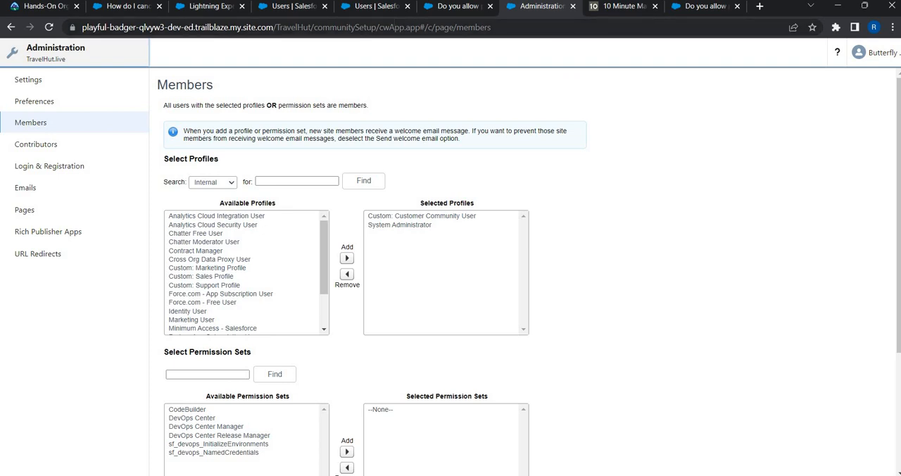
left_click(34, 59)
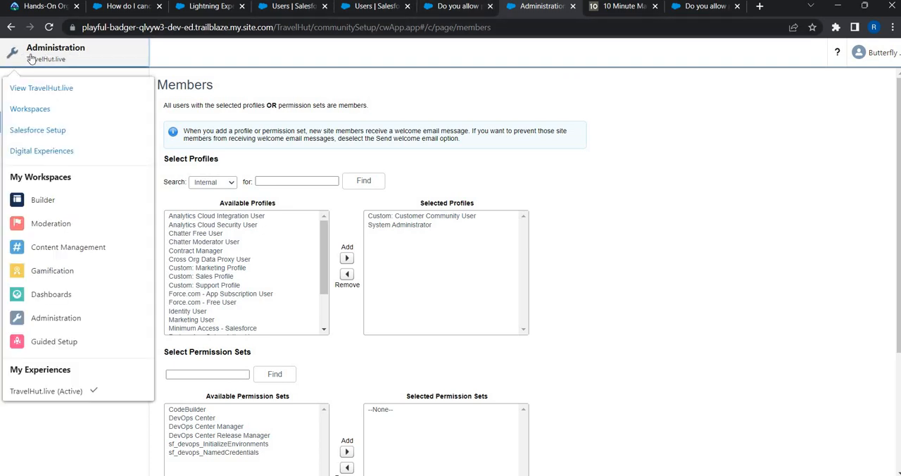
left_click(42, 202)
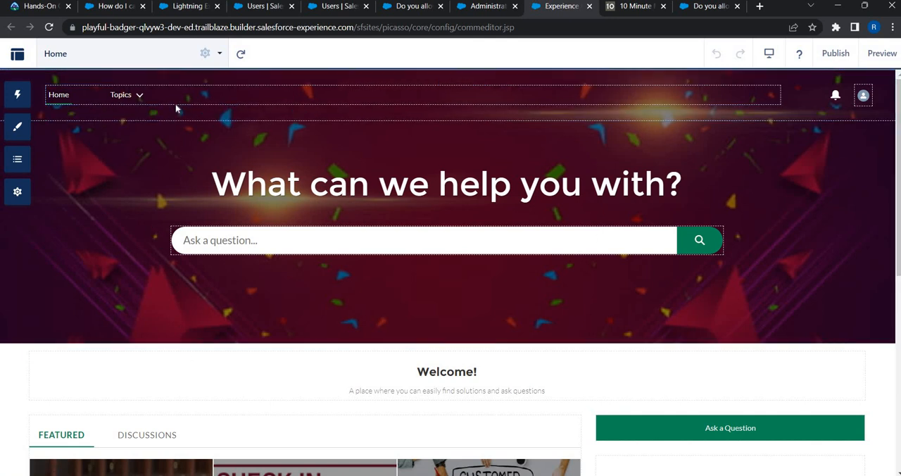
Step: Open the theme navigation menu's default navigation for editing and add a new menu item
left_click(788, 127)
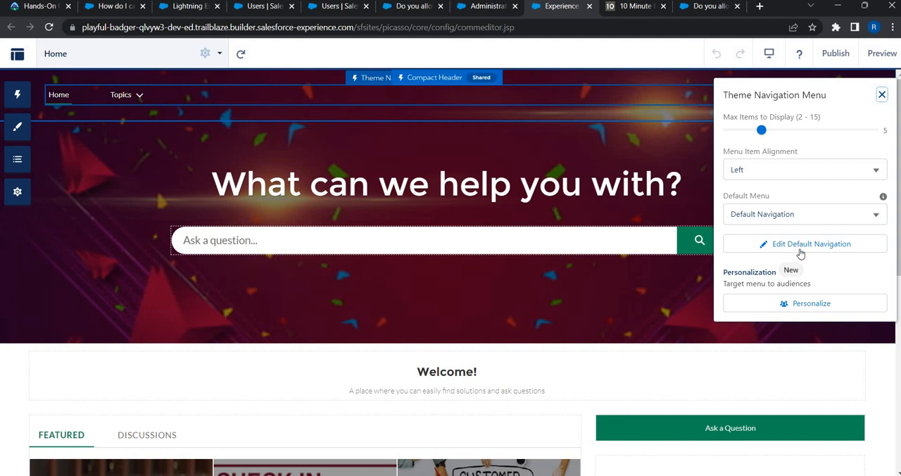
left_click(800, 250)
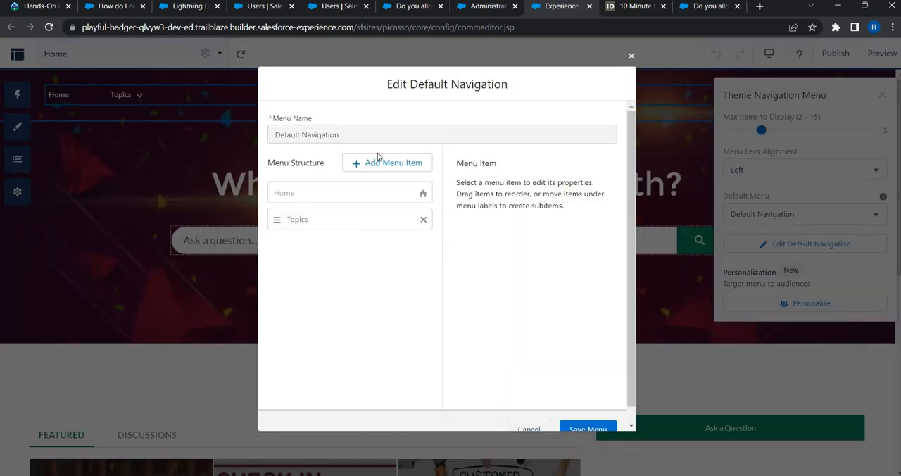
left_click(386, 165)
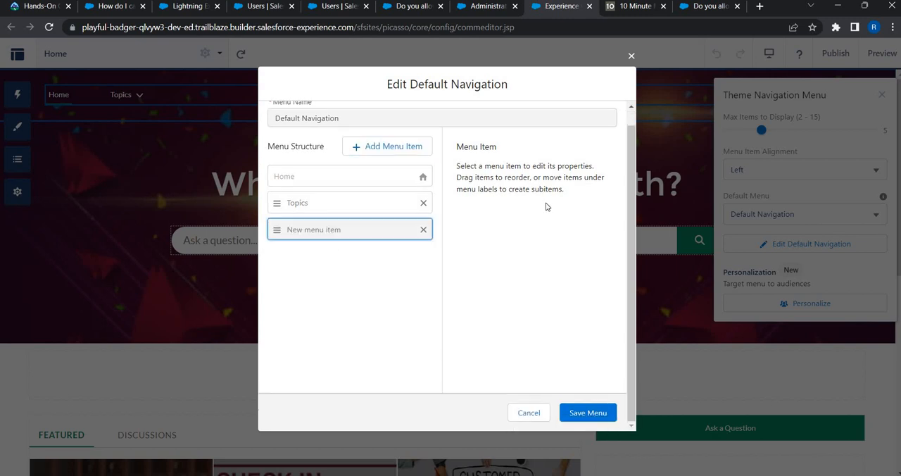
Step: Name the new menu item Cases
triple_click(538, 189)
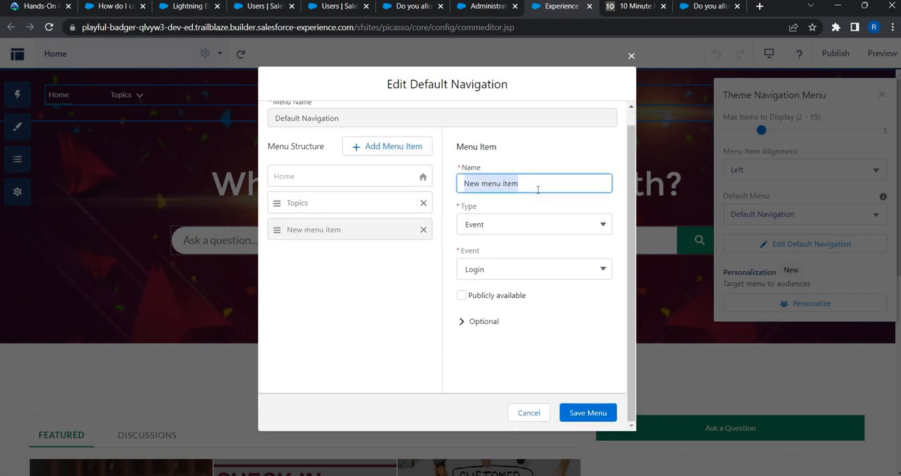
type("My CAse")
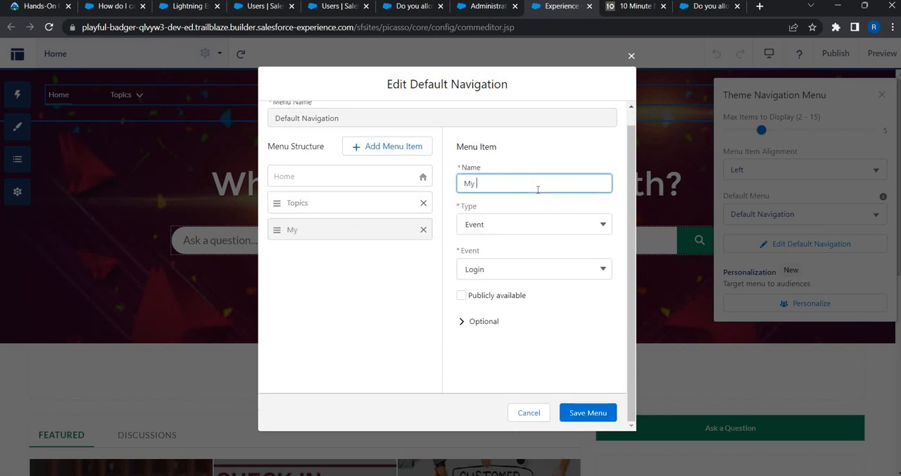
key("BackSpace")
key("BackSpace")
key("BackSpace")
type("aseses")
key("BackSpace")
key("BackSpace")
key("BackSpace")
Step: Set the Cases menu item's type to Salesforce Object, object type to Case and default list view to My Cases, and save the menu
left_click(533, 225)
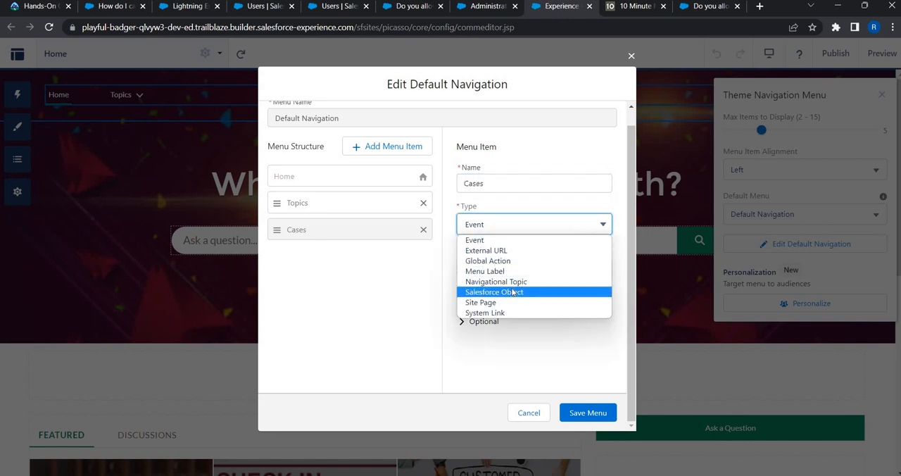
left_click(512, 292)
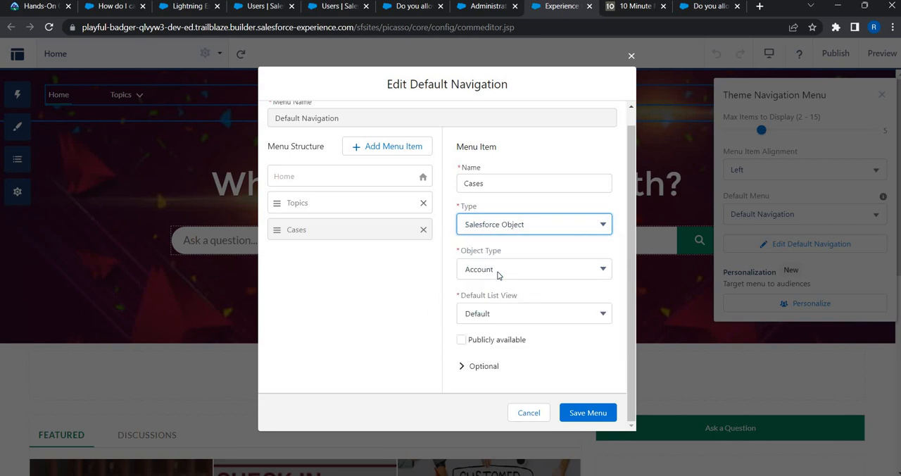
left_click(498, 273)
type("case")
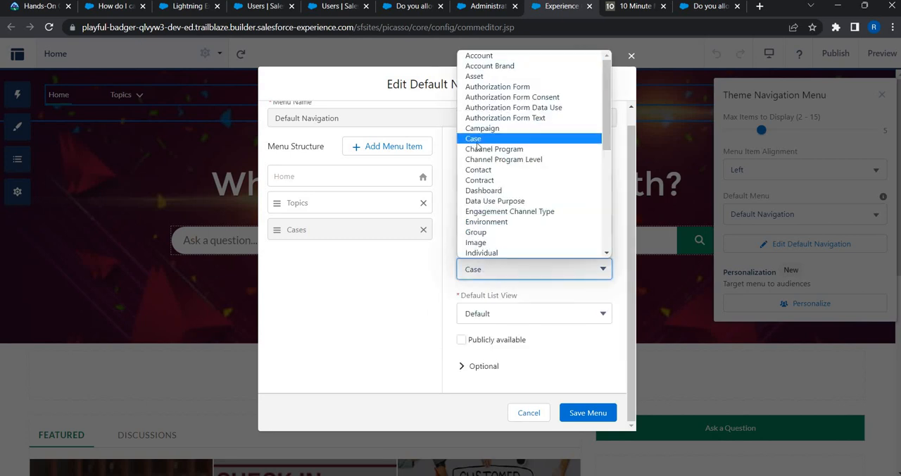
key("Return")
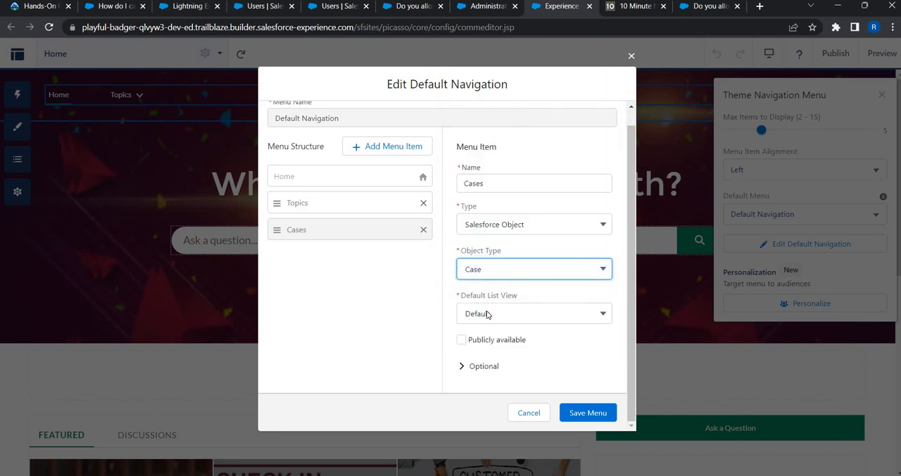
left_click(487, 315)
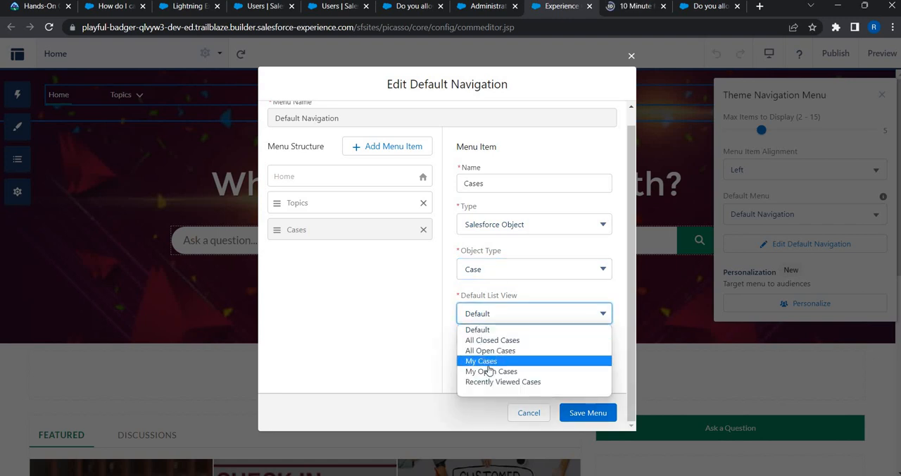
key("Return")
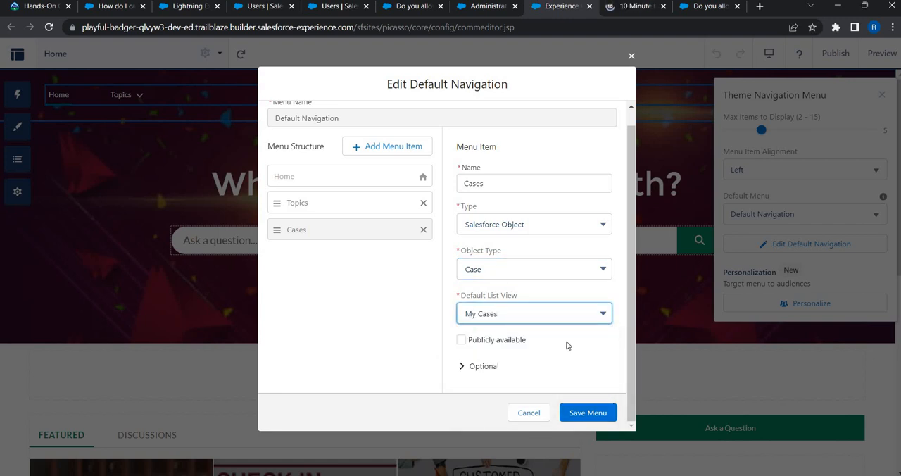
left_click(588, 413)
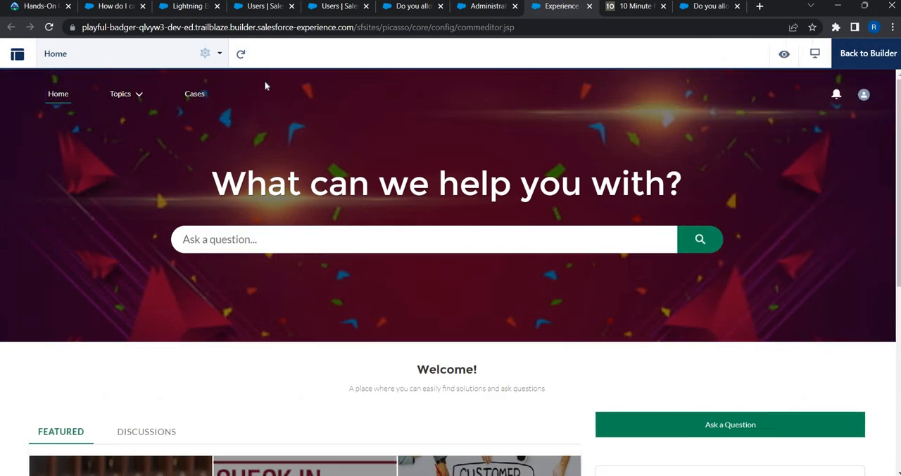
Step: Open the Cases page in the site preview, look through the My Cases list, and return to the builder
left_click(196, 95)
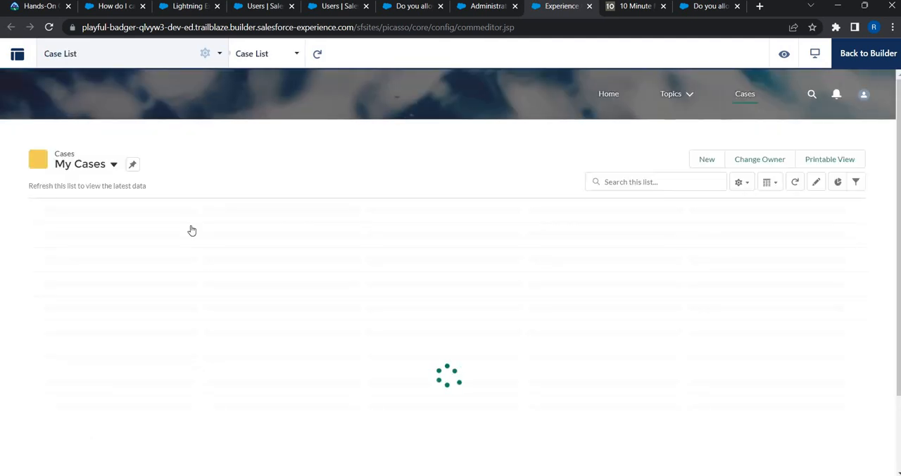
scroll(197, 307, "down", 6)
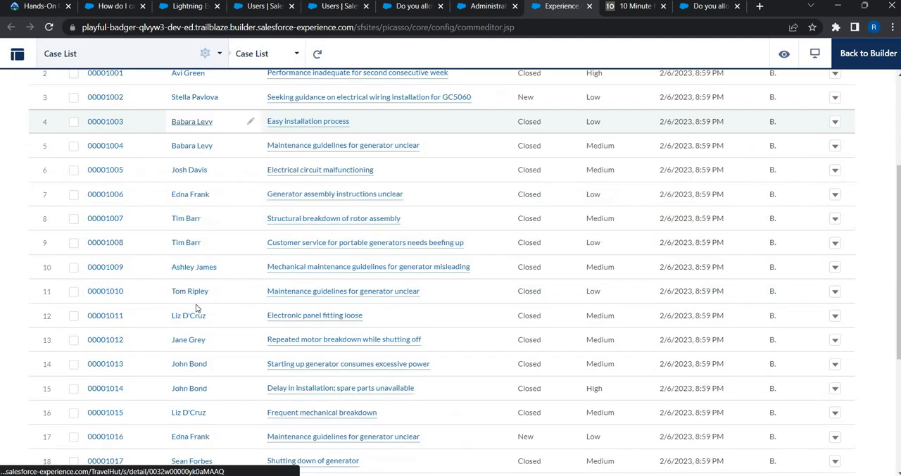
scroll(197, 307, "up", 6)
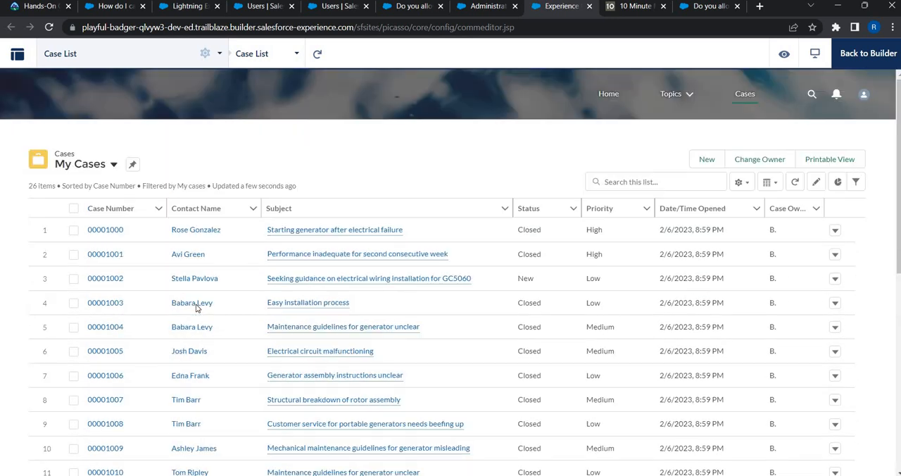
scroll(197, 307, "down", 6)
scroll(197, 308, "up", 6)
left_click(868, 53)
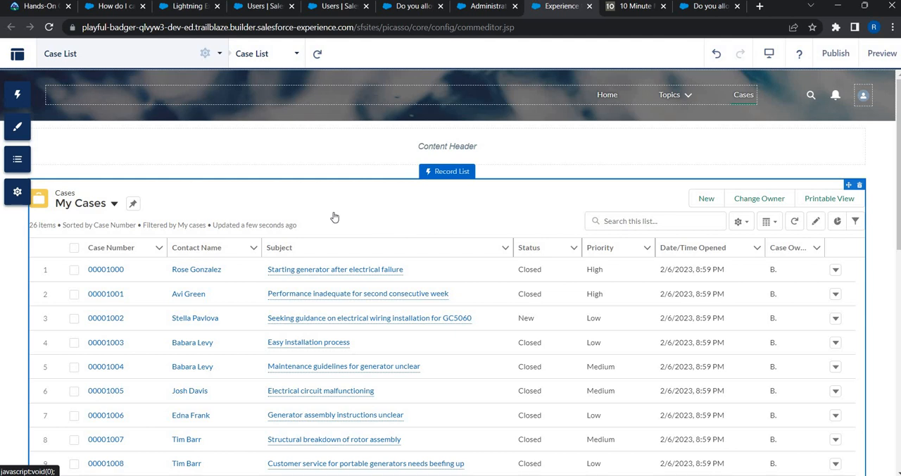
Step: Set the case Record List component to 10 records and disable inline editing
left_click(334, 217)
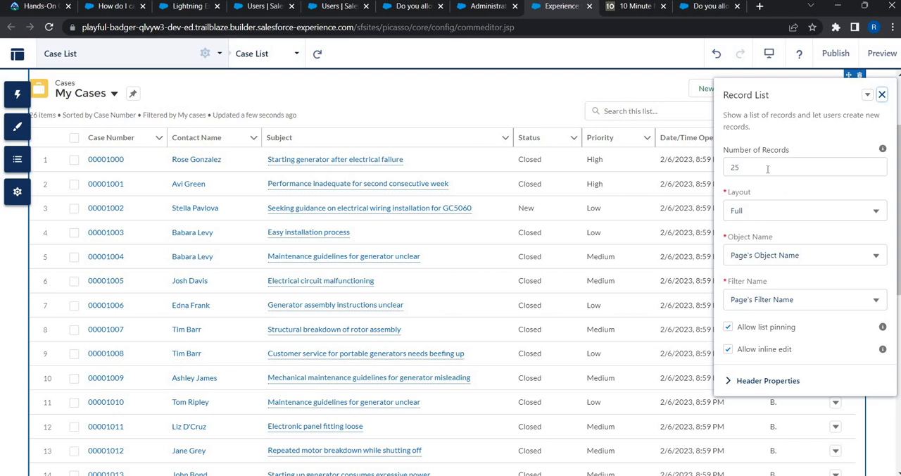
double_click(767, 169)
type("10")
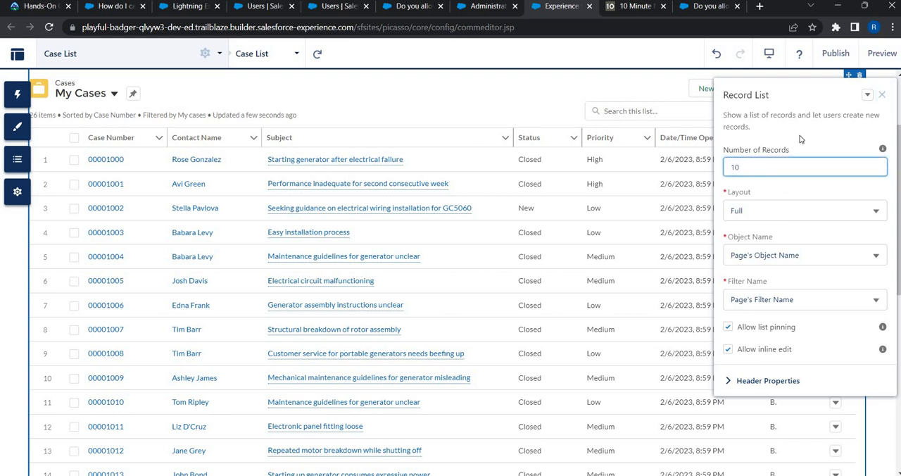
left_click(803, 198)
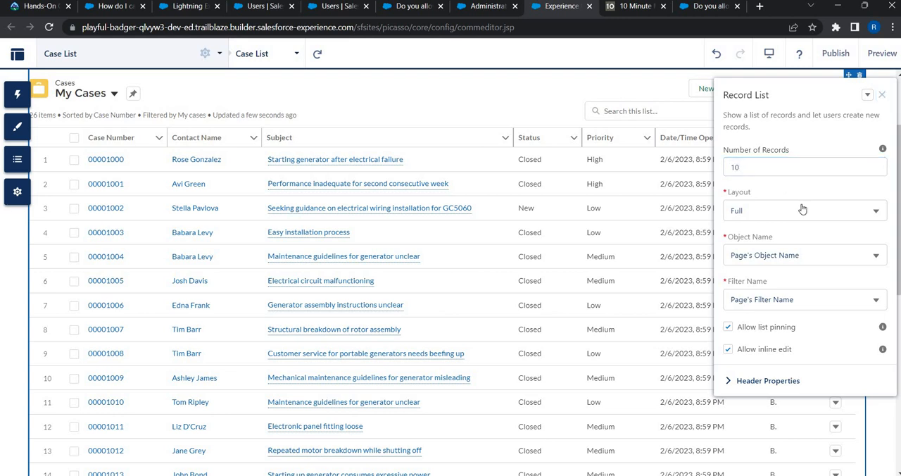
left_click(728, 350)
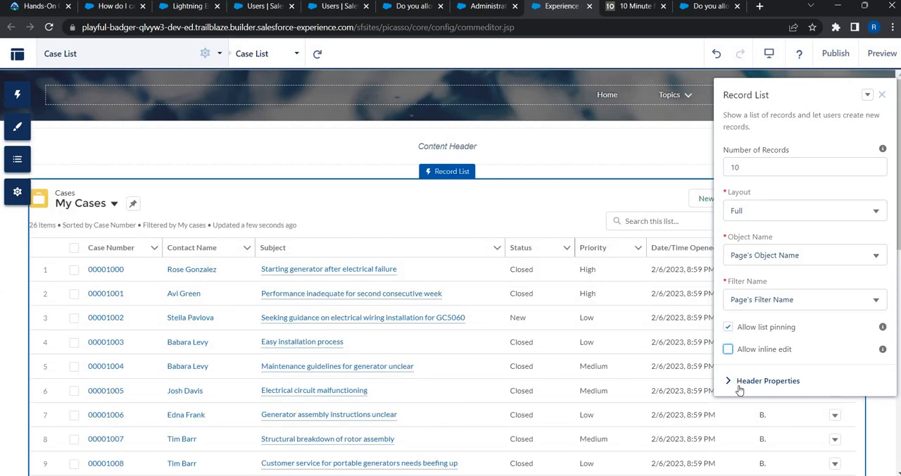
Step: Hide the list actions, list search and charts button in the Record List's header properties, and close its settings
left_click(768, 381)
scroll(776, 366, "down", 2)
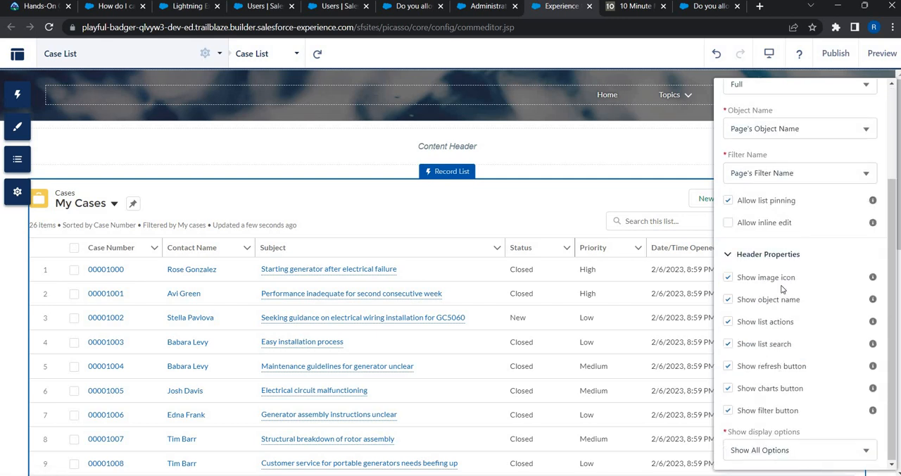
left_click(728, 277)
left_click(727, 323)
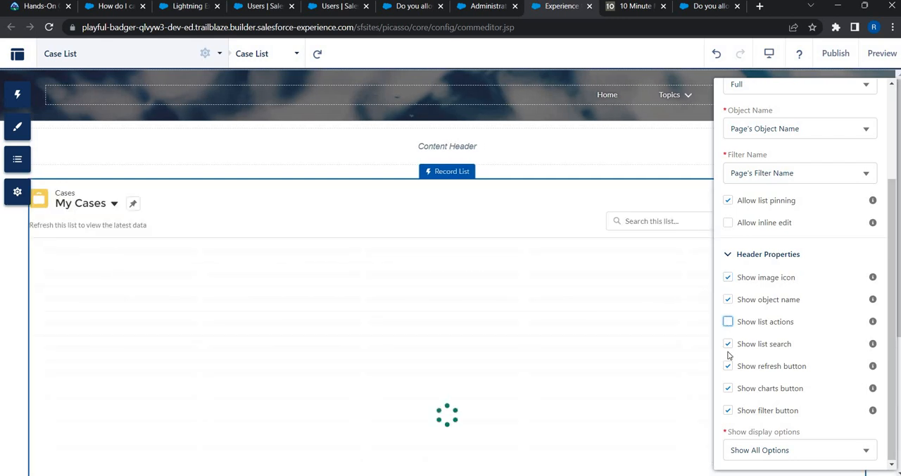
left_click(728, 343)
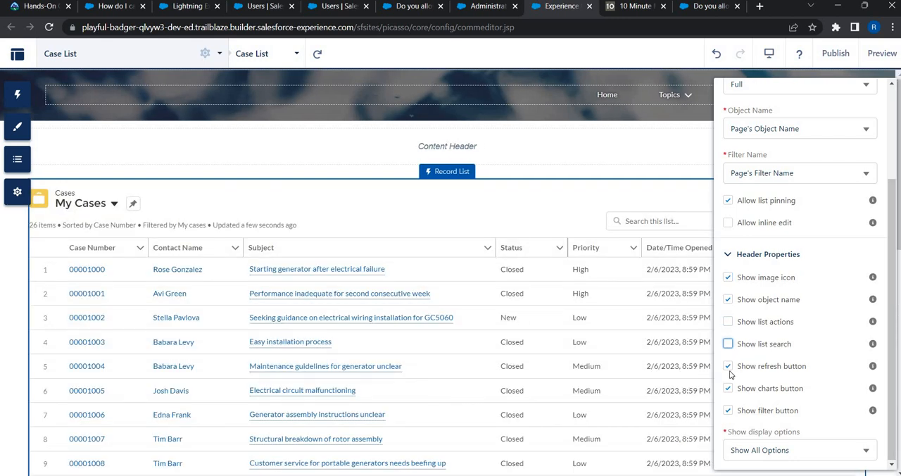
left_click(729, 388)
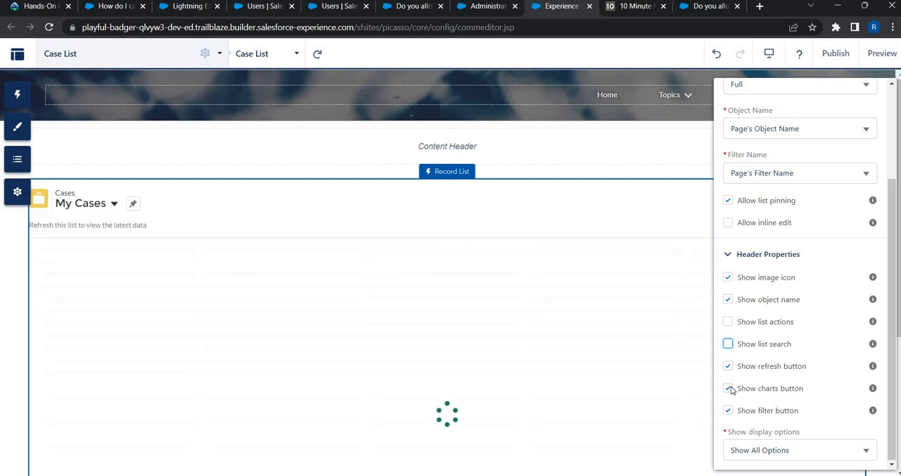
left_click(729, 388)
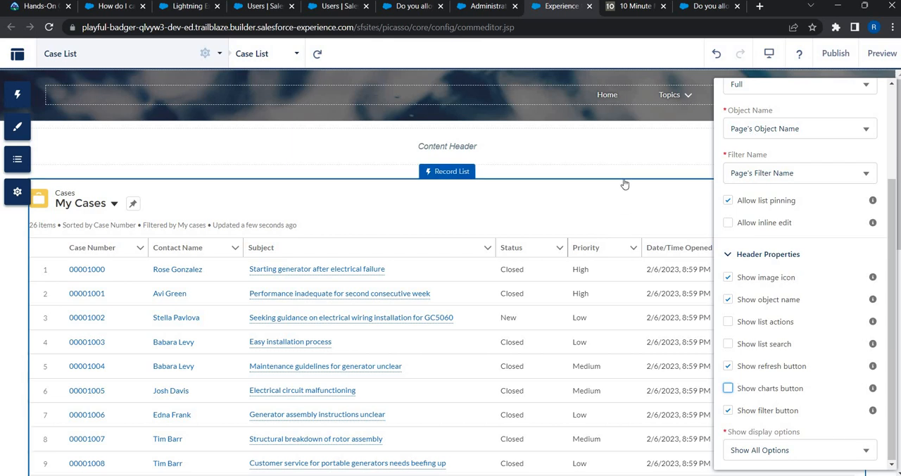
scroll(704, 215, "down", 2)
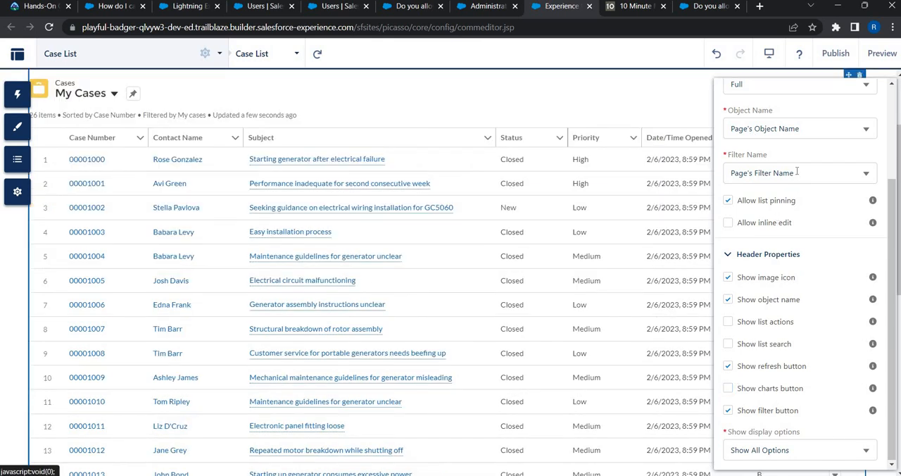
scroll(855, 95, "up", 2)
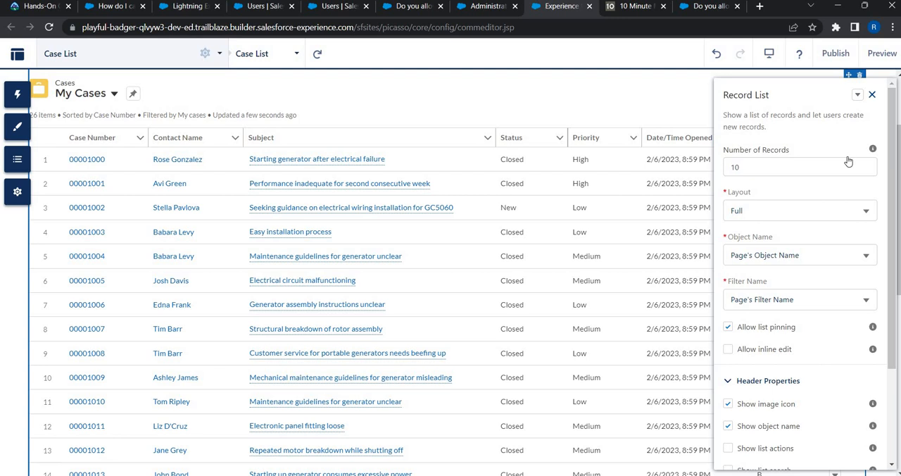
left_click(872, 94)
scroll(786, 193, "up", 2)
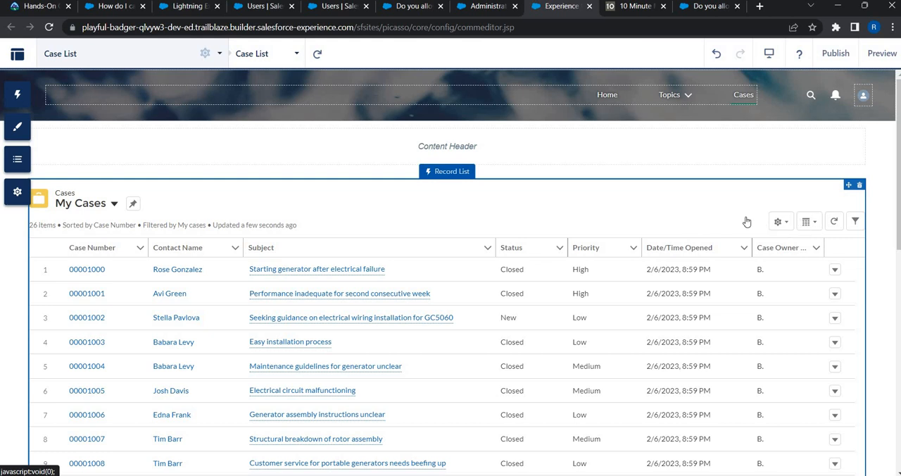
Step: Reopen the Record List's settings, turn list search back on in the header properties, and close them
left_click(804, 187)
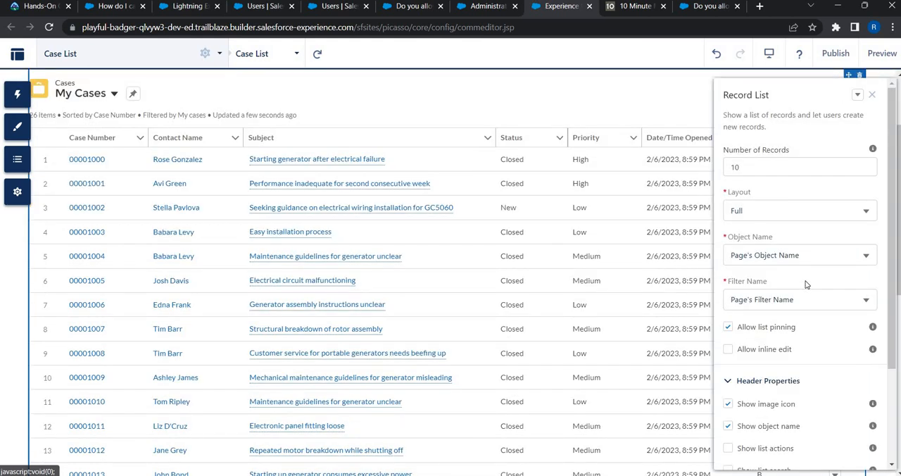
scroll(739, 331, "down", 1)
scroll(740, 317, "down", 1)
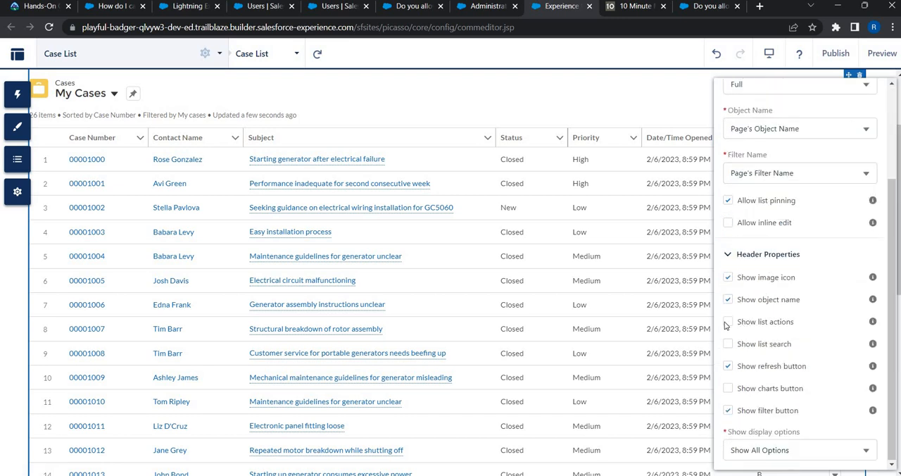
left_click(728, 345)
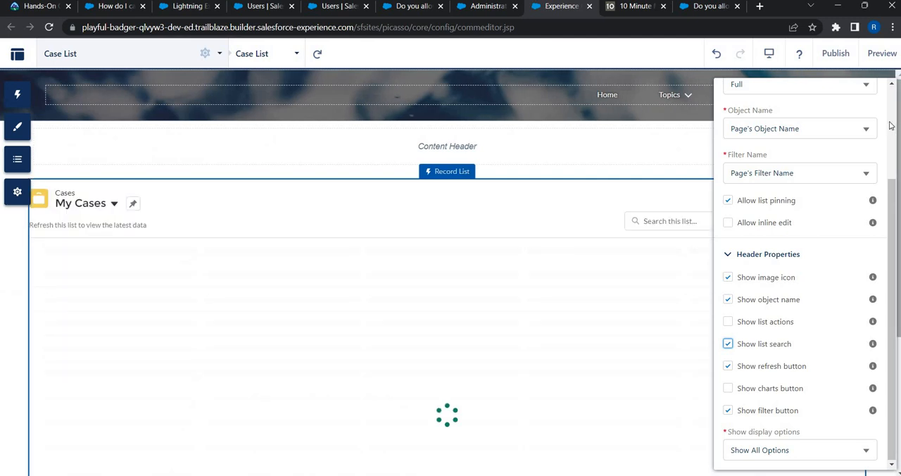
scroll(875, 96, "up", 2)
left_click(872, 95)
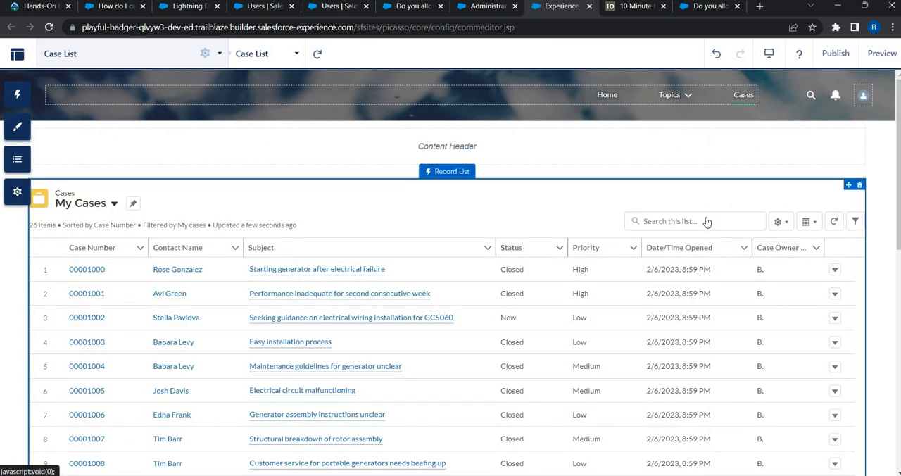
Step: Check the updated case list and publish the site's changes
scroll(707, 221, "down", 8)
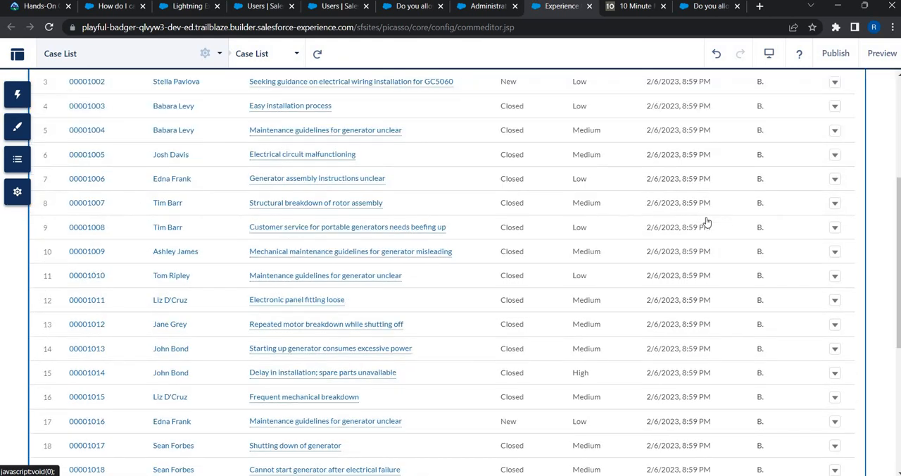
scroll(707, 222, "up", 3)
scroll(707, 222, "up", 5)
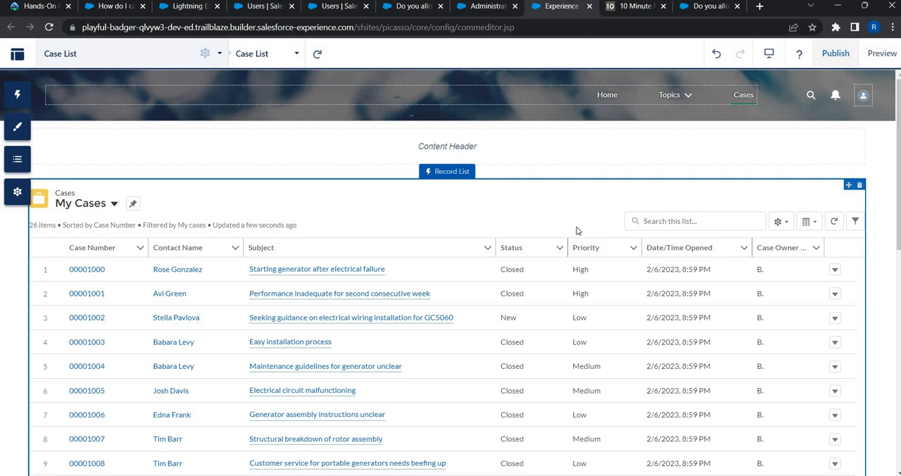
left_click(835, 53)
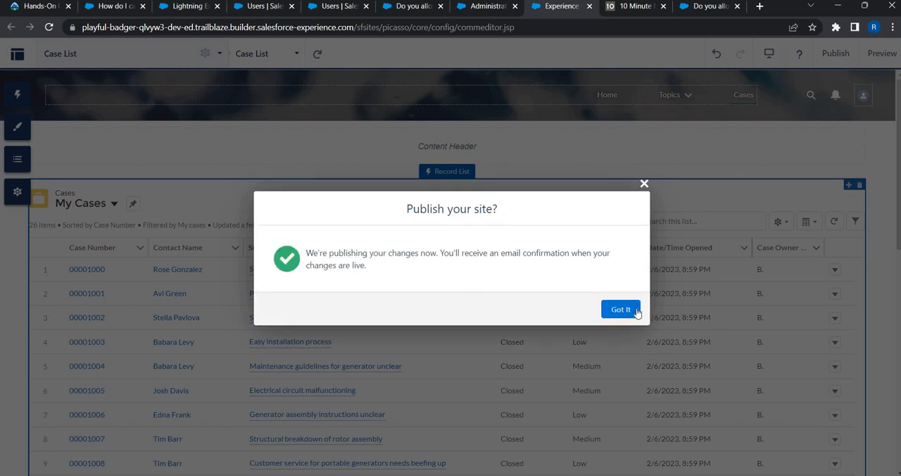
left_click(621, 309)
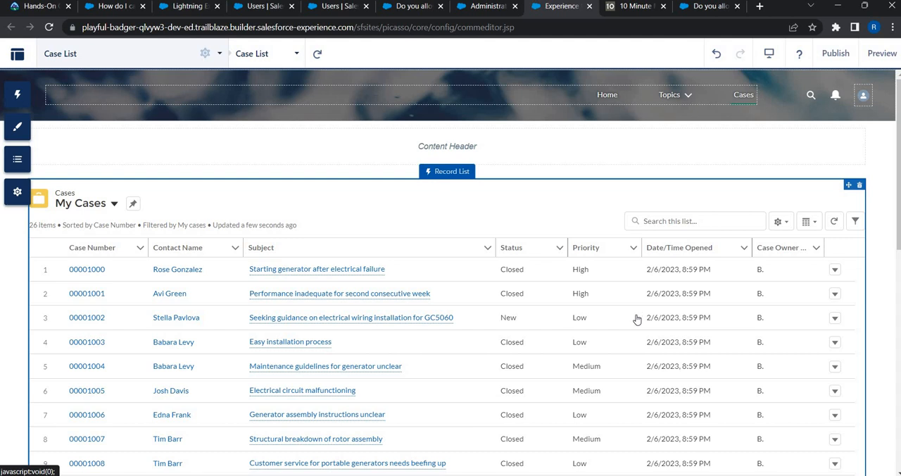
Step: Switch to Salesforce Setup and open the Sharing Settings page
left_click(262, 7)
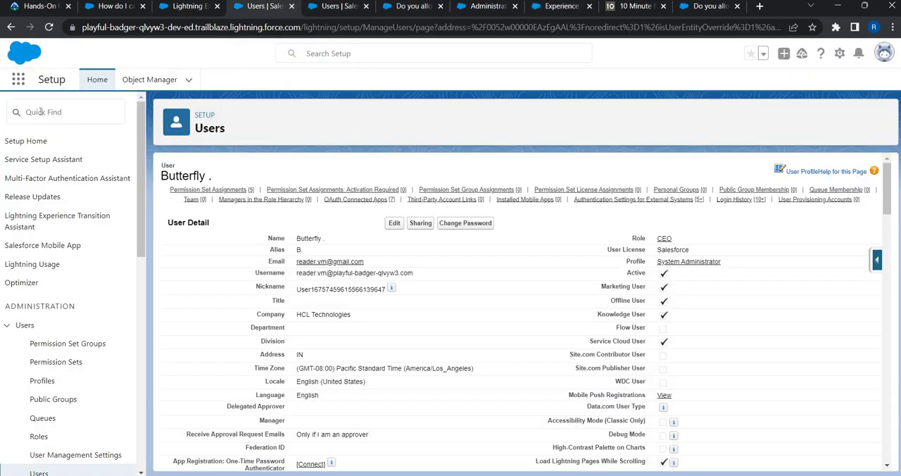
left_click(96, 113)
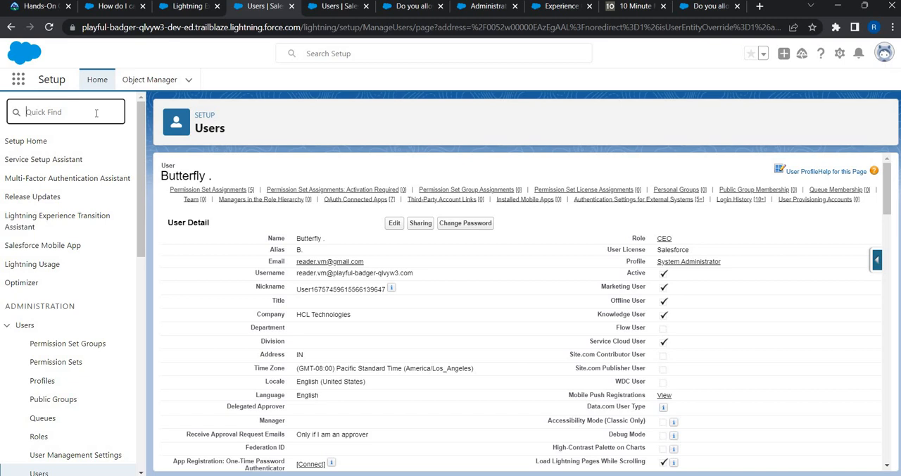
type("sharin")
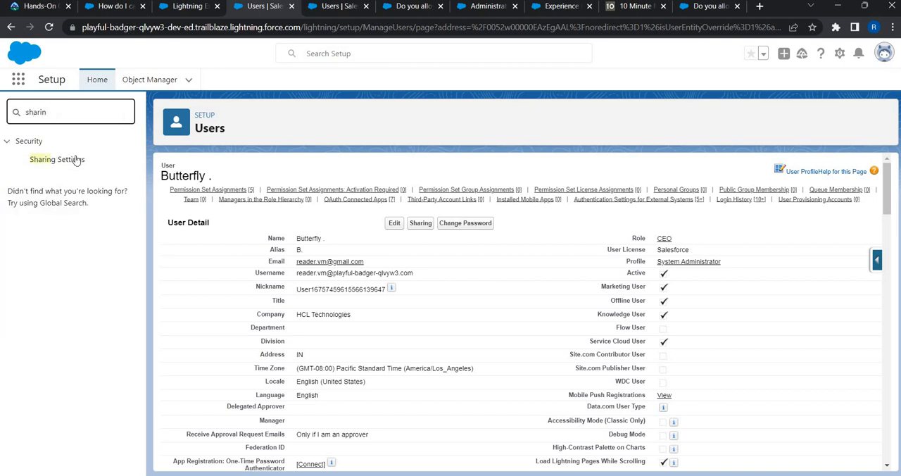
left_click(76, 161)
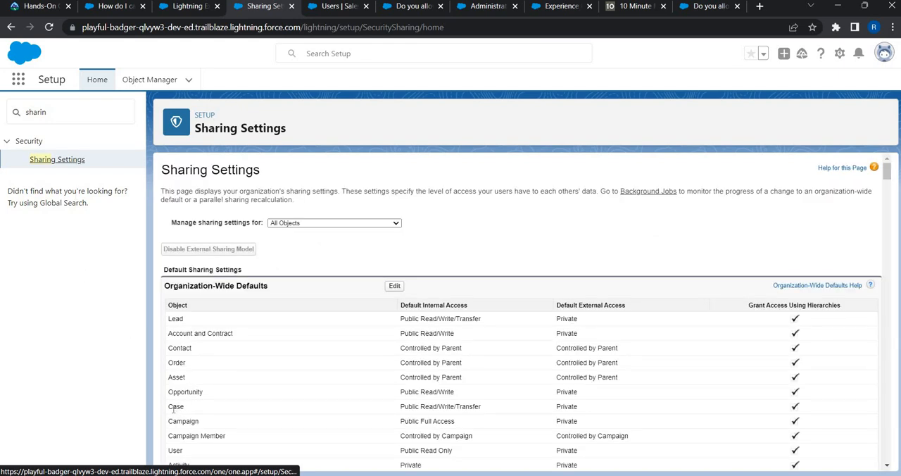
Step: Check the Case object's default internal and external access in the organization-wide defaults
double_click(201, 412)
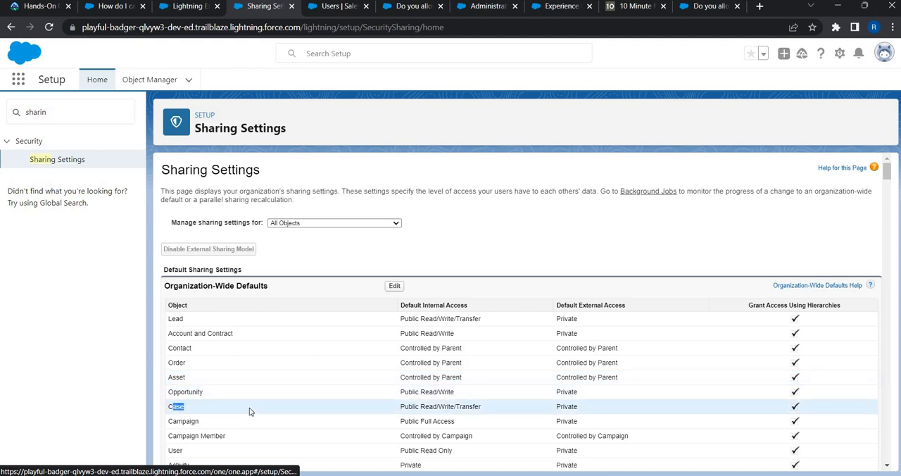
double_click(545, 414)
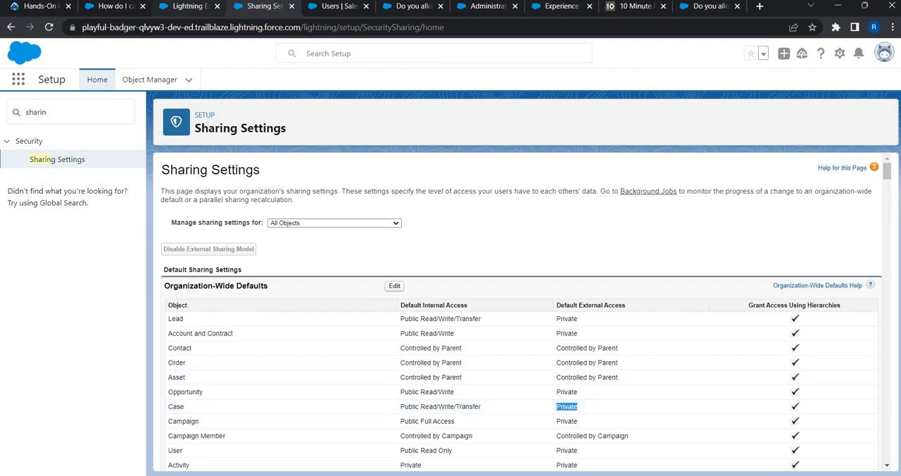
Step: Find the Case object in Object Manager by searching for "case" and open its Case Page Layouts
left_click(157, 87)
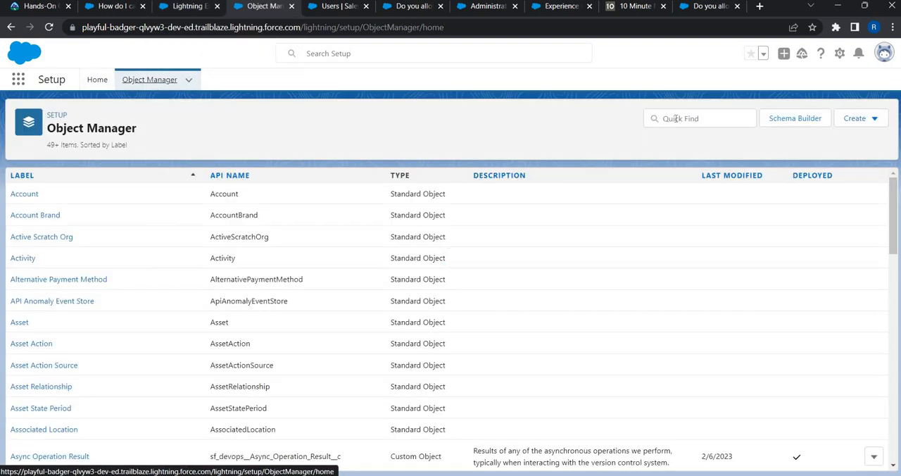
left_click(674, 118)
type("case")
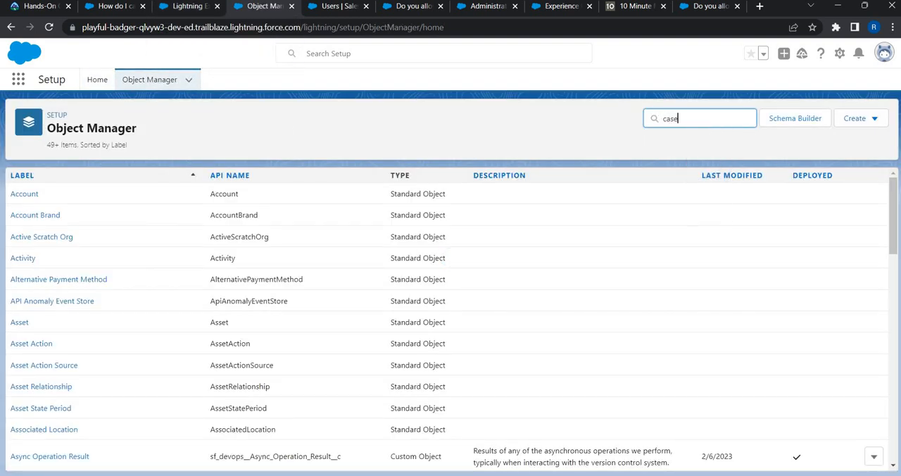
left_click(24, 196)
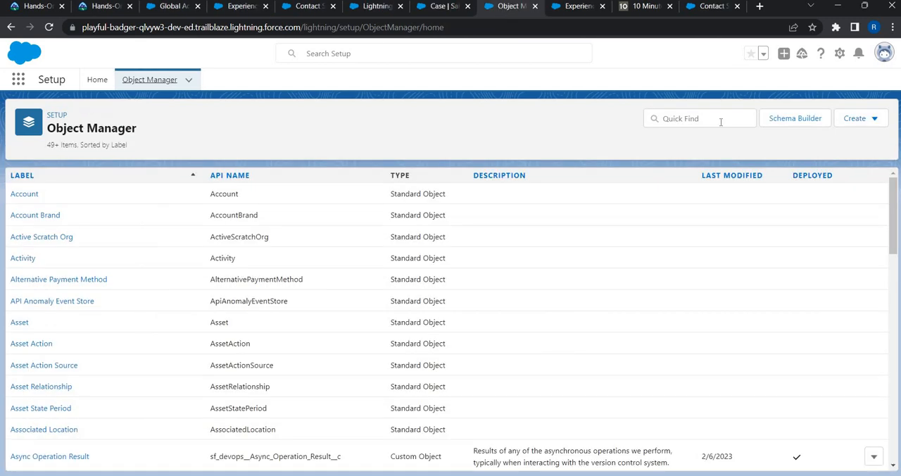
left_click(720, 121)
type("case")
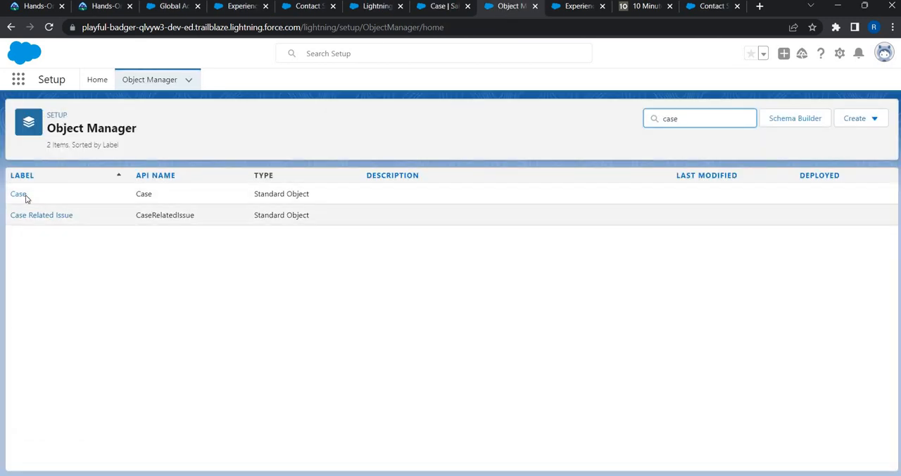
left_click(26, 195)
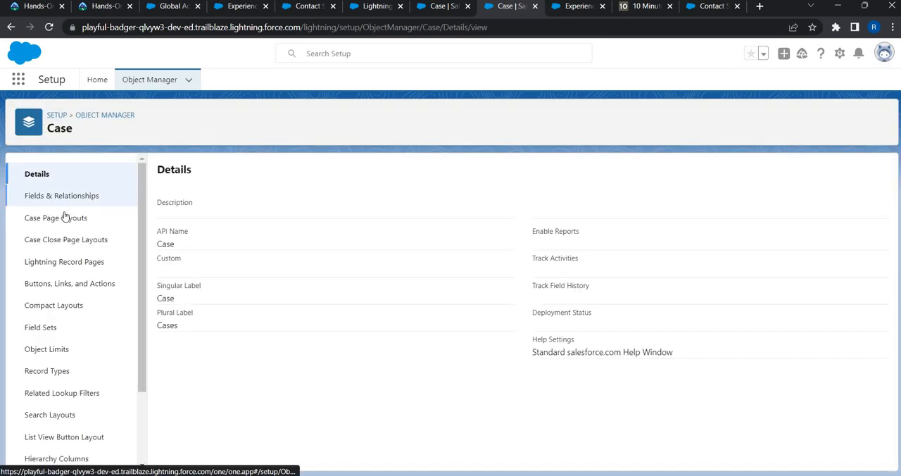
left_click(58, 221)
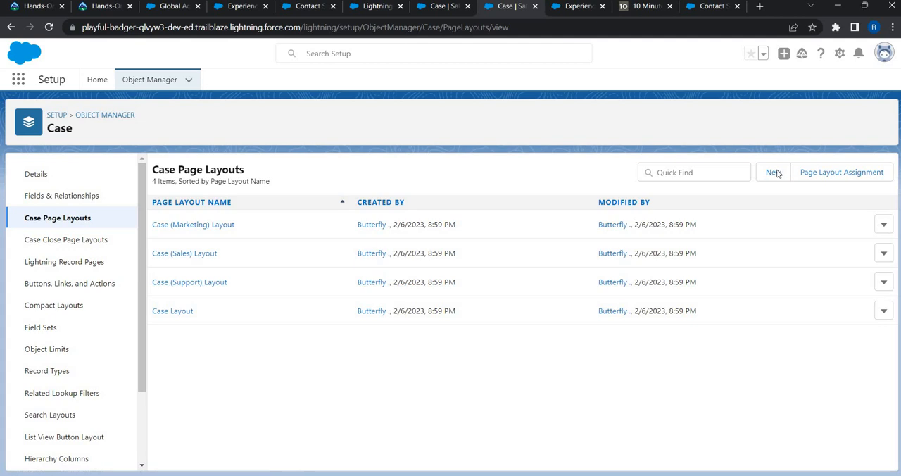
Step: Start a new case page layout cloned from the existing Case Layout
left_click(773, 172)
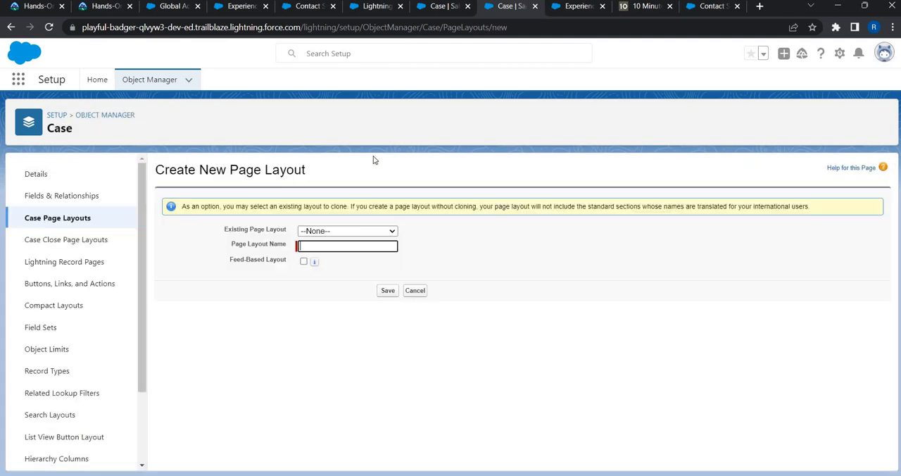
left_click(338, 231)
left_click(324, 281)
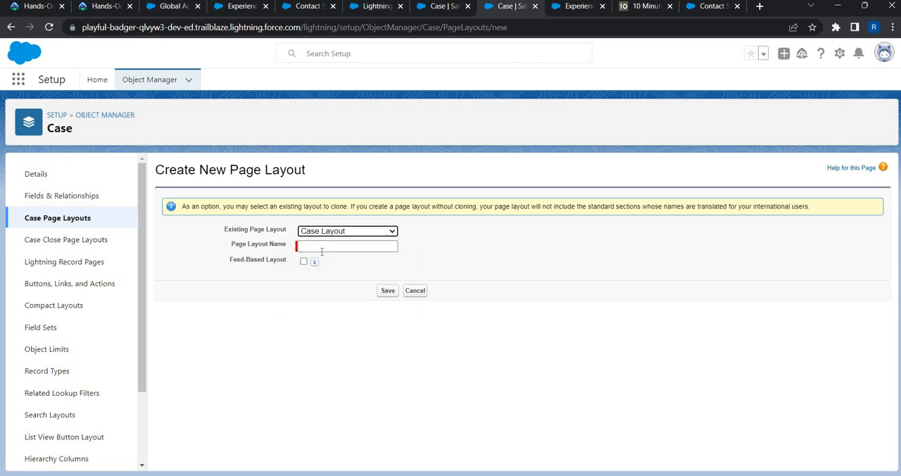
Step: Name the new page layout "Case Layout External Portal Users" and save it
left_click(322, 249)
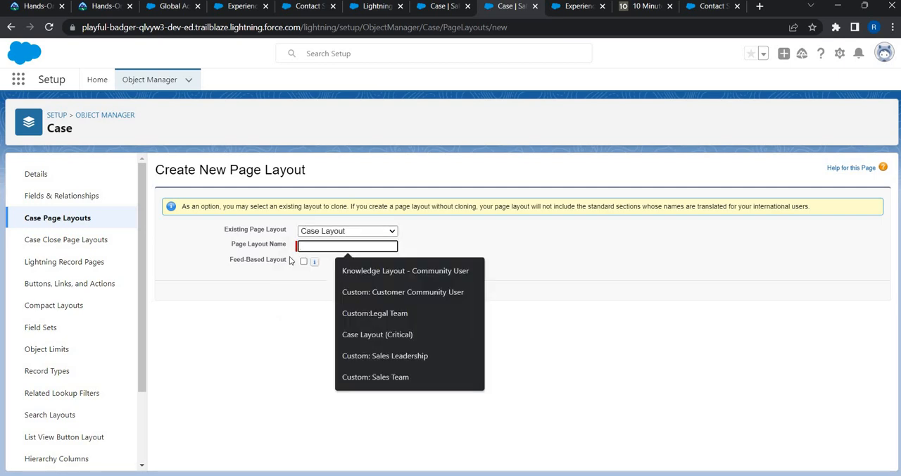
left_click(377, 335)
double_click(361, 246)
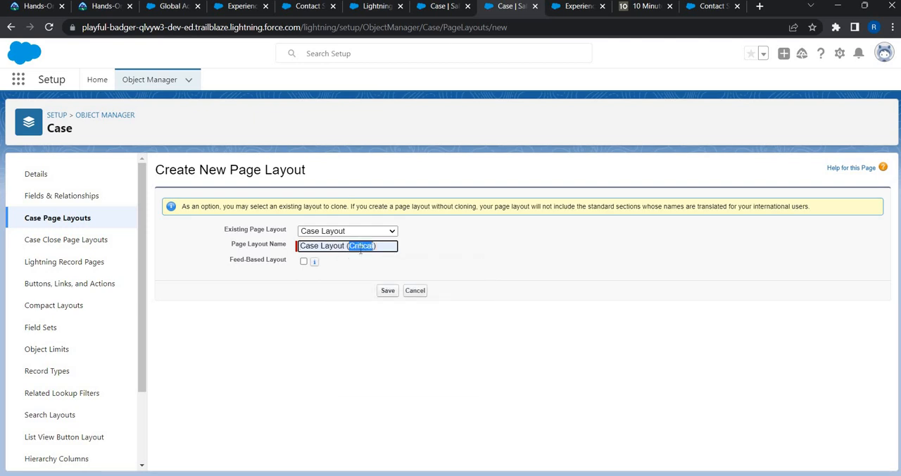
type("E")
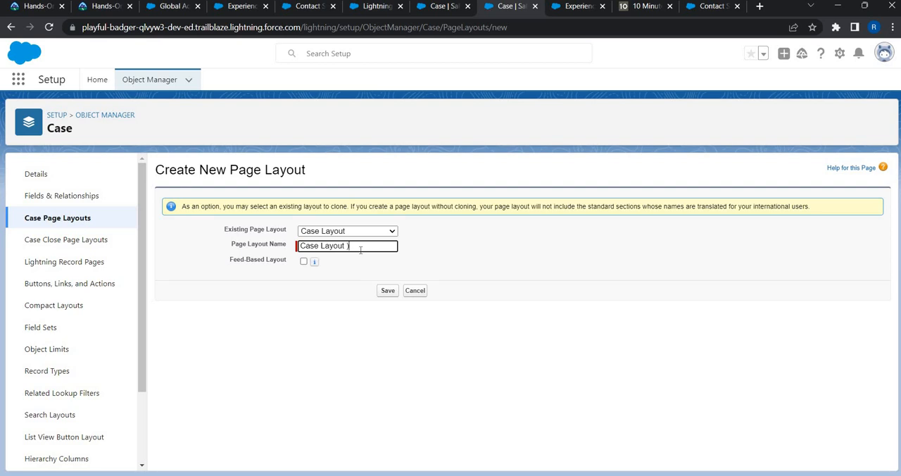
key("Delete")
type("Exter")
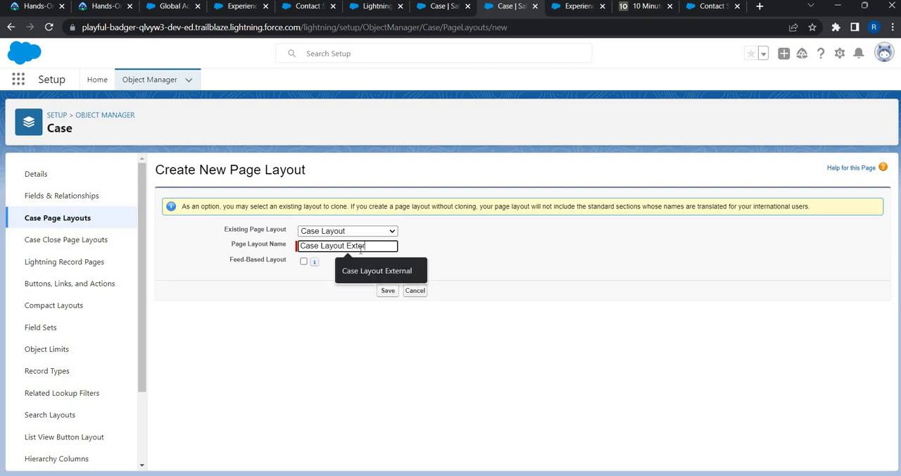
type("al")
key("BackSpace")
type("nal Users")
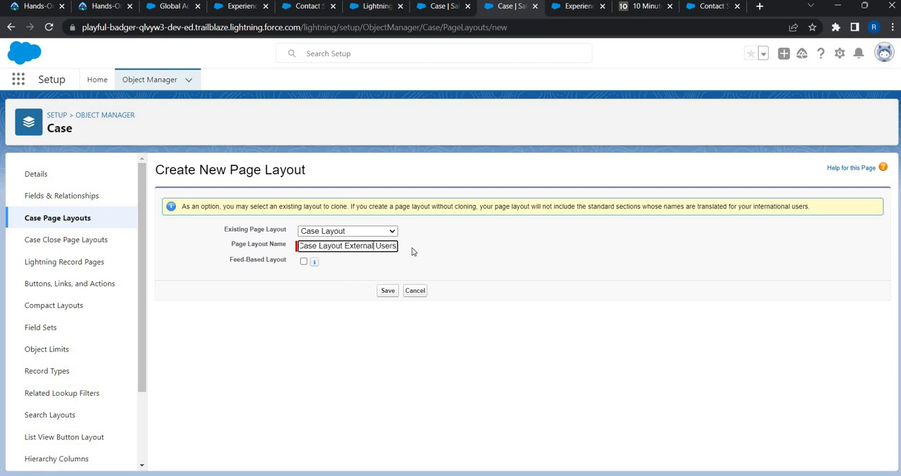
key("BackSpace")
key("BackSpace")
key("BackSpace")
key("BackSpace")
key("BackSpace")
type("Portal")
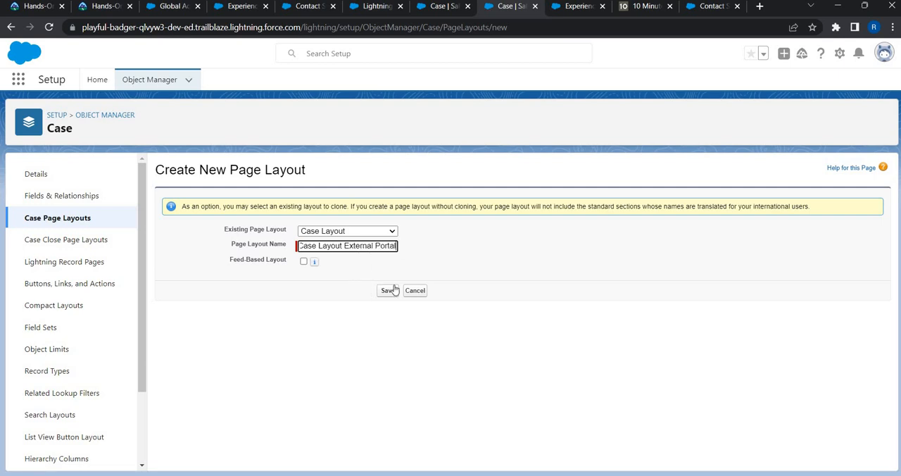
left_click(394, 294)
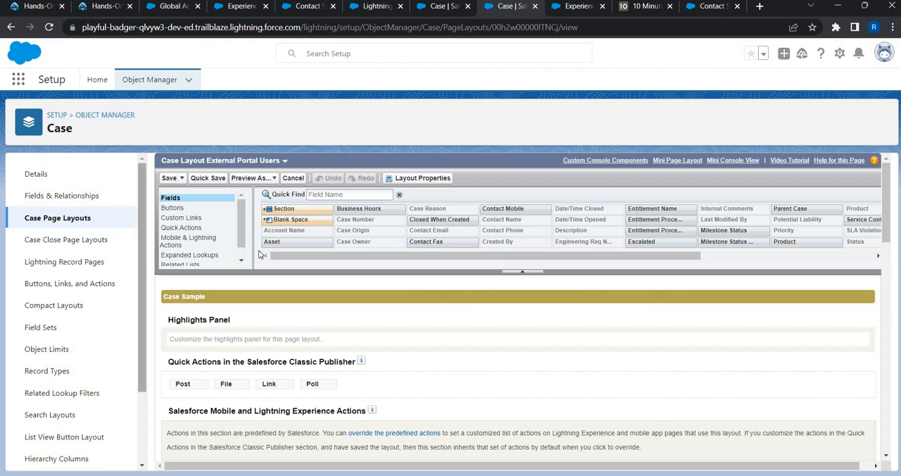
Step: Remove the Case Owner field from the layout's Case Information section
scroll(397, 311, "down", 5)
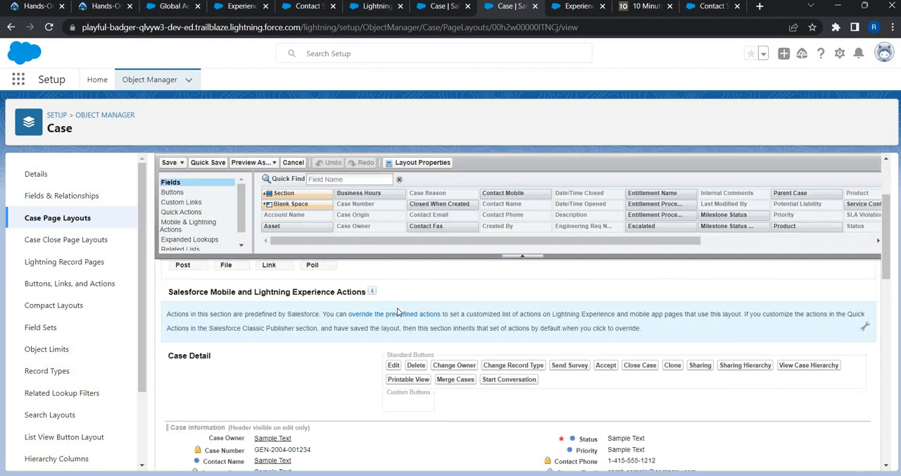
scroll(397, 312, "up", 3)
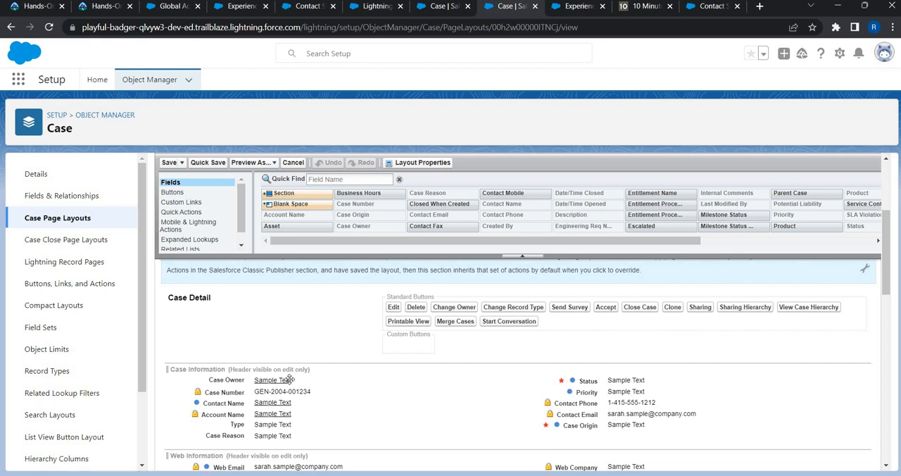
mouse_move(330, 382)
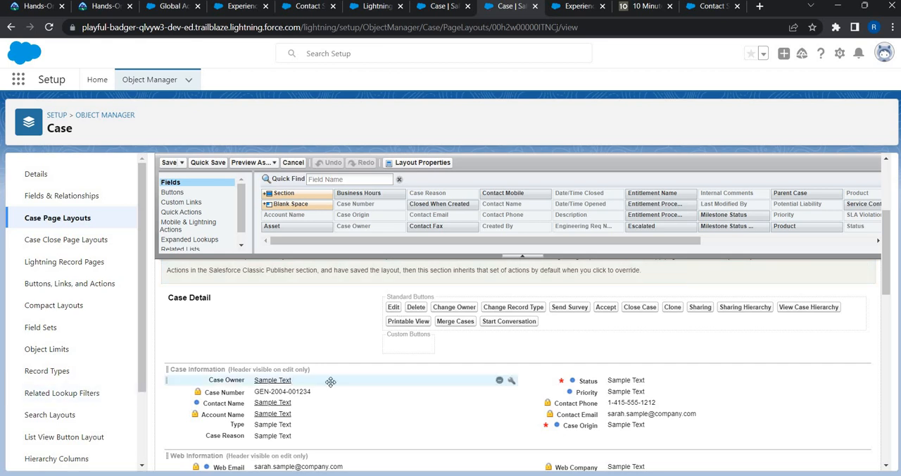
left_click(499, 380)
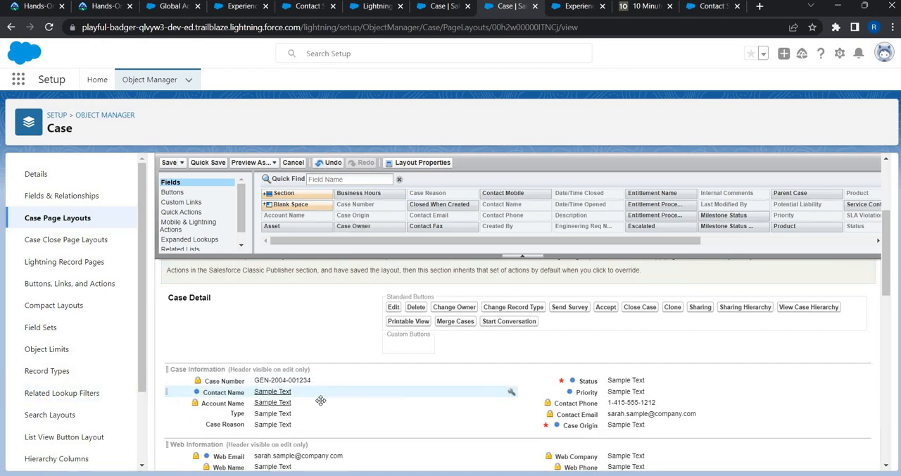
Step: Move the Contact Name, Account Name, Contact Phone and Contact Email fields from Case Information into the Web Information section
scroll(267, 391, "down", 1)
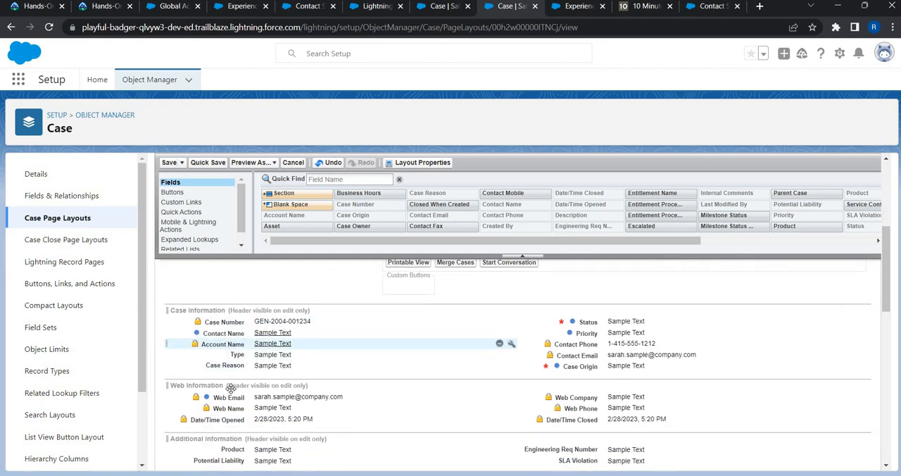
left_click_drag(234, 334, 232, 401)
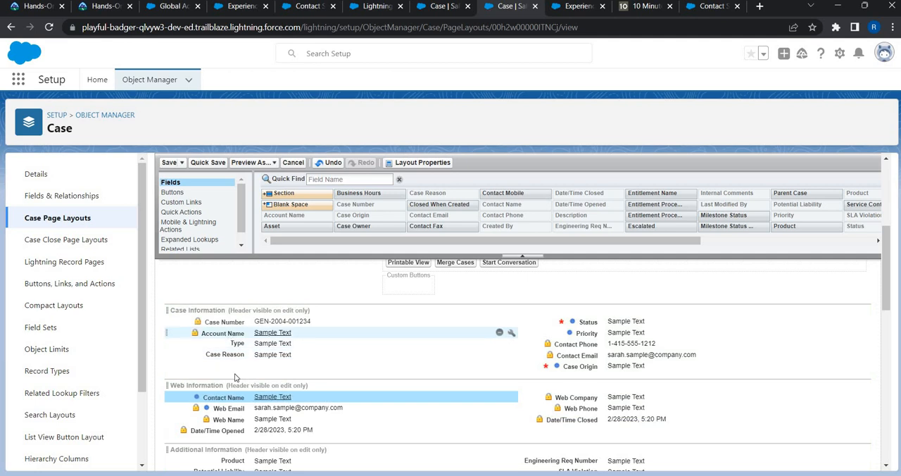
left_click_drag(224, 332, 238, 421)
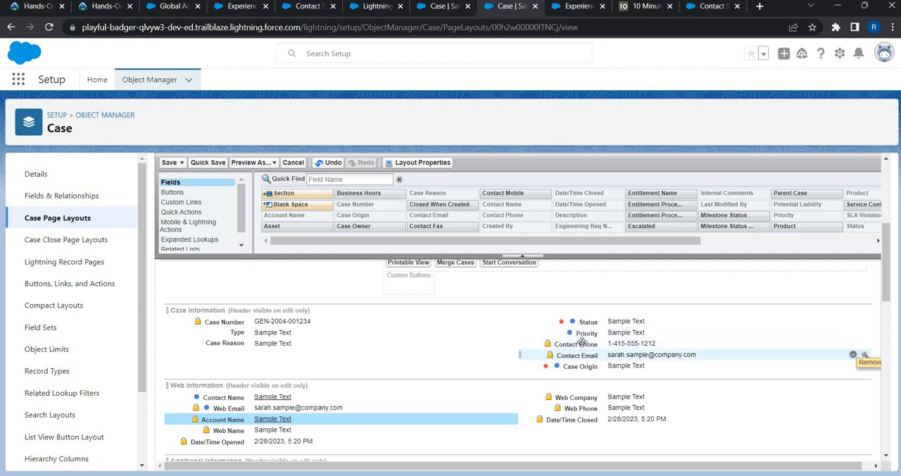
left_click_drag(584, 345, 593, 388)
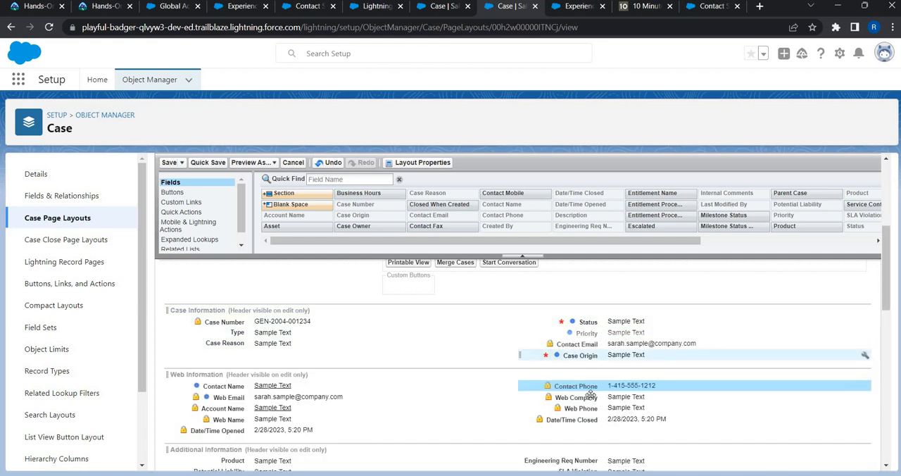
left_click_drag(586, 345, 590, 394)
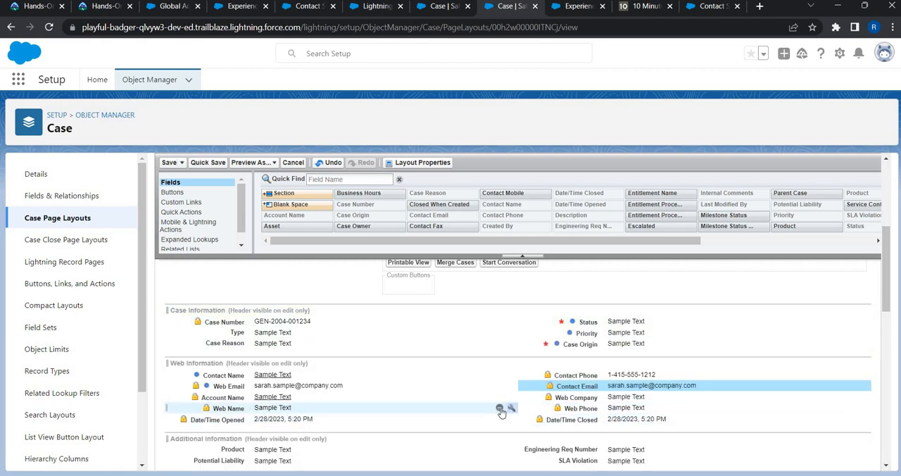
Step: Remove the Web Name, Web Phone, Web Company and Type fields, and place Case Origin directly below Case Number
left_click(499, 408)
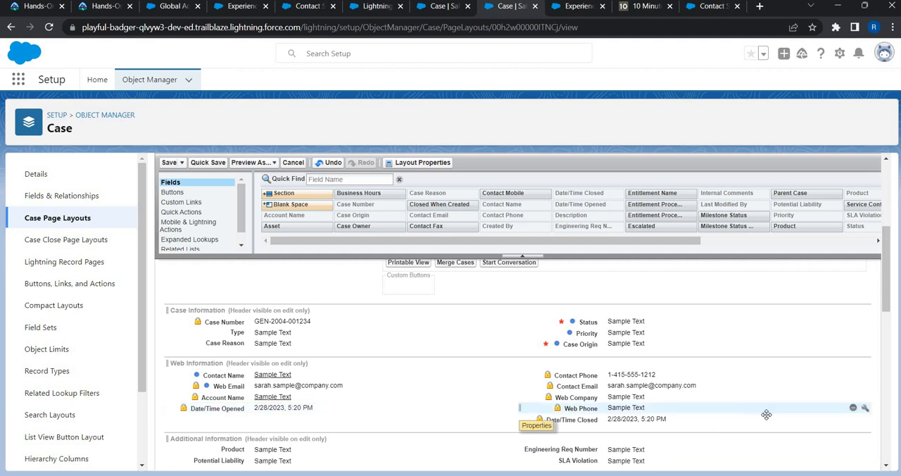
left_click(852, 408)
left_click(853, 397)
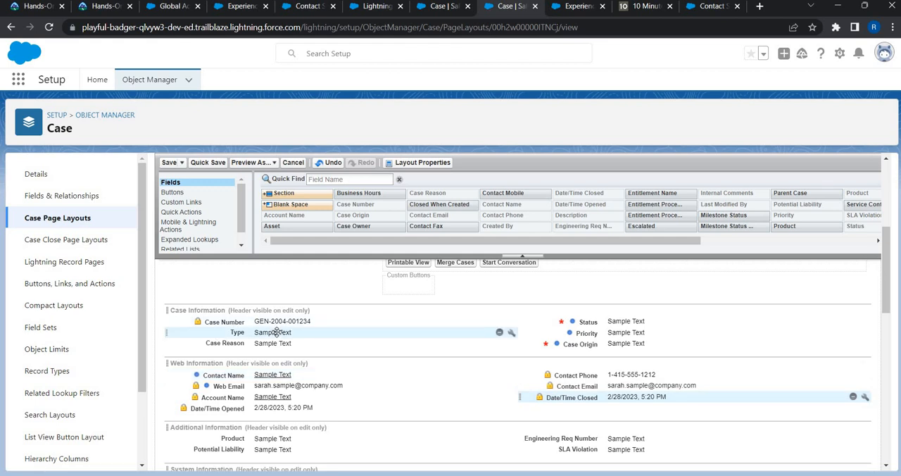
left_click(499, 332)
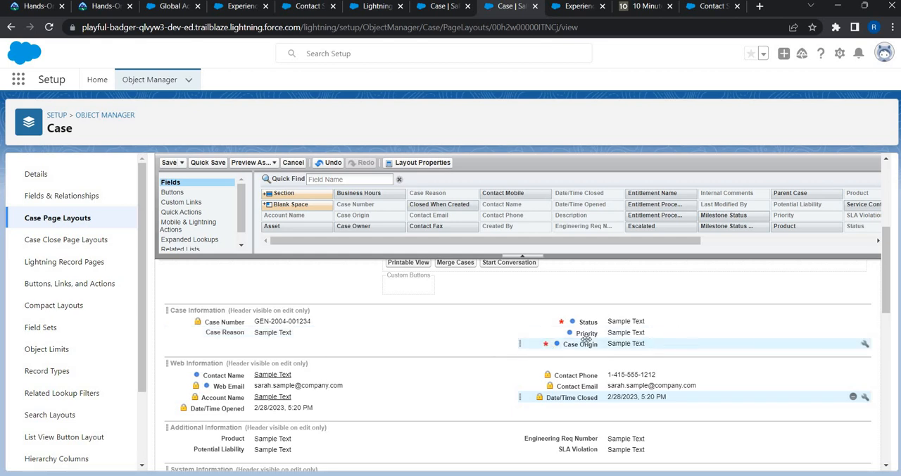
left_click_drag(532, 344, 296, 335)
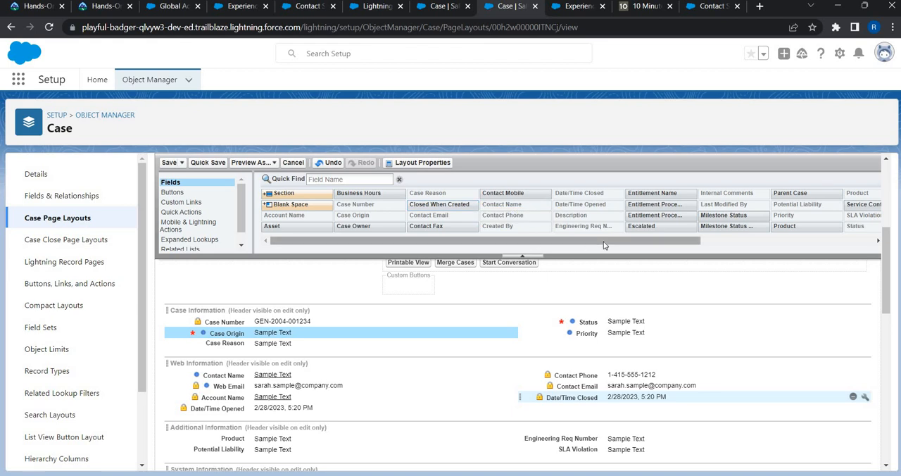
Step: Look up the Subject field with "sub" and move the Description Information section directly below Web Information
left_click_drag(604, 244, 385, 254)
left_click(326, 182)
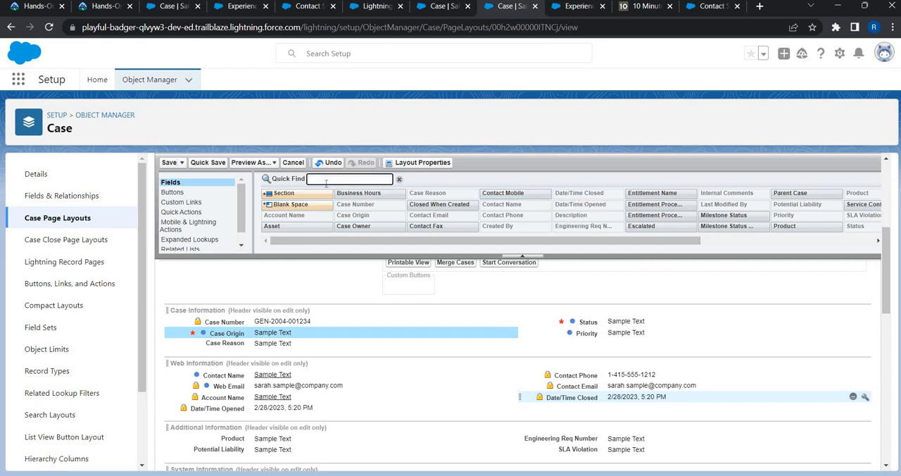
type("sub")
scroll(245, 416, "down", 1)
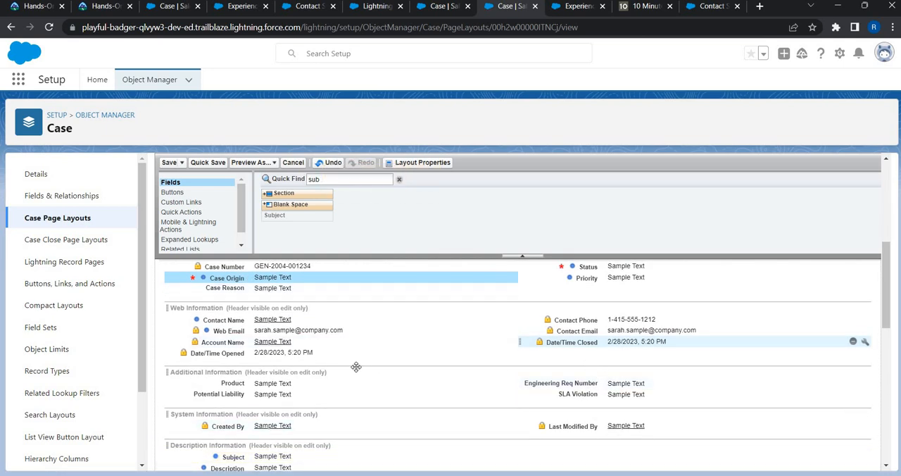
scroll(356, 367, "up", 2)
scroll(194, 393, "down", 3)
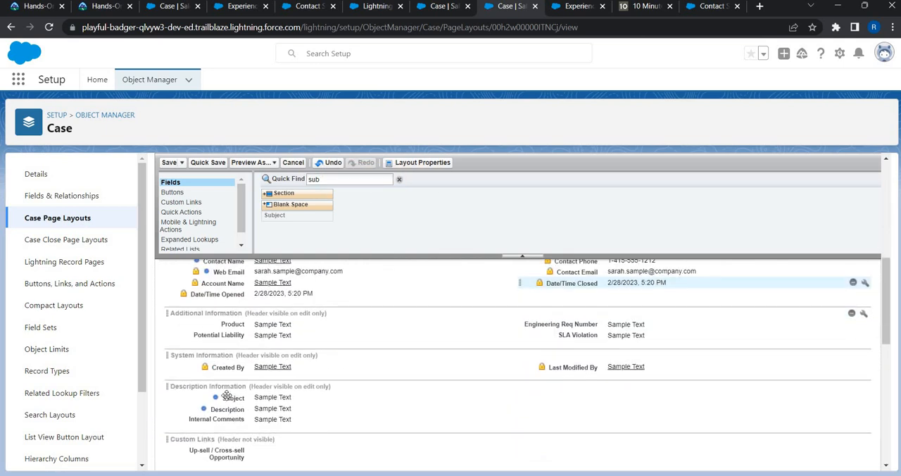
left_click_drag(193, 393, 335, 356)
scroll(218, 366, "up", 2)
scroll(211, 296, "down", 2)
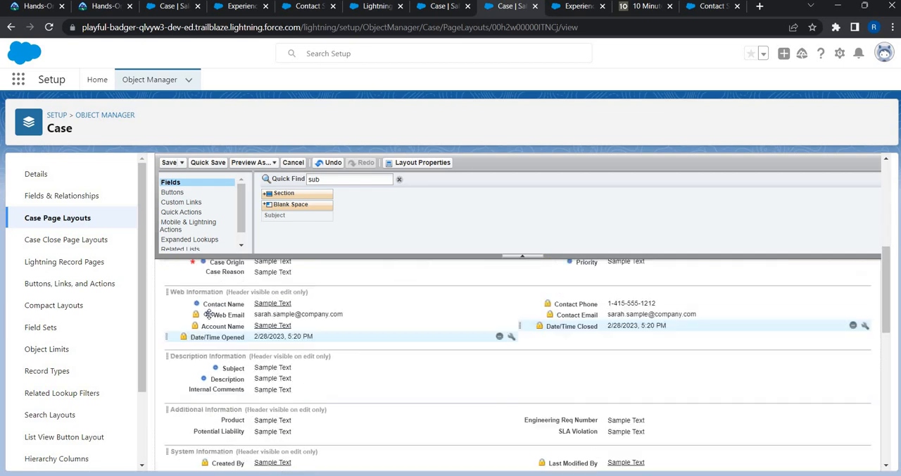
Step: Move the Description Information section above Case Information, with the Web Information section directly below Case Information
left_click_drag(205, 312, 273, 387)
scroll(271, 352, "down", 3)
scroll(268, 380, "up", 2)
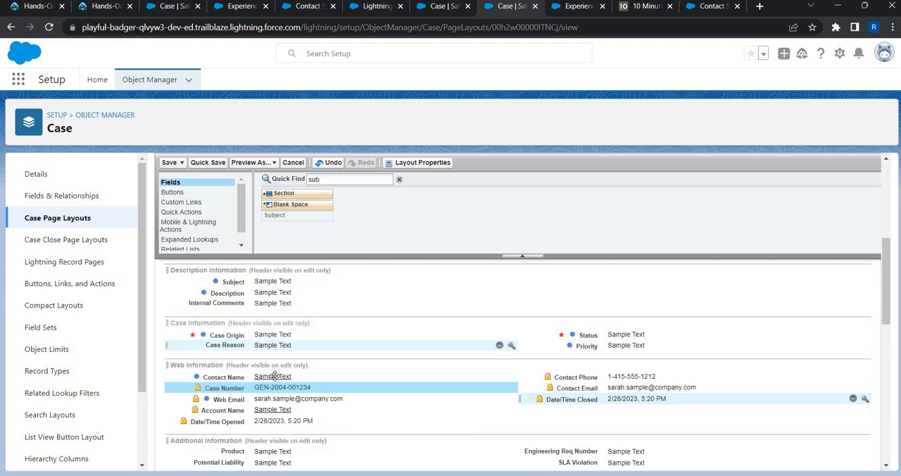
Step: Group the Case Number, account, contact and Date/Time fields under Case Information with Case Origin above Status, remove Additional Information, and save the layout
mouse_move(271, 335)
left_mouse_down()
mouse_move(272, 374)
mouse_move(281, 364)
mouse_move(273, 343)
left_mouse_up()
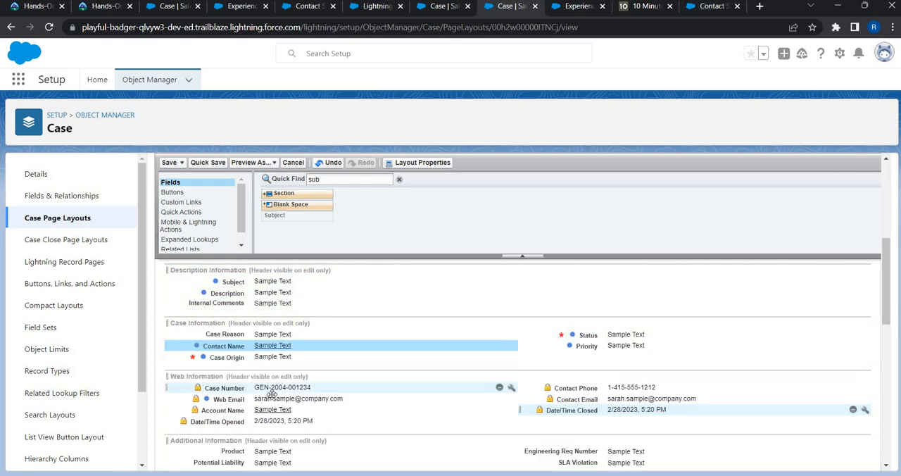
left_click_drag(224, 387, 512, 331)
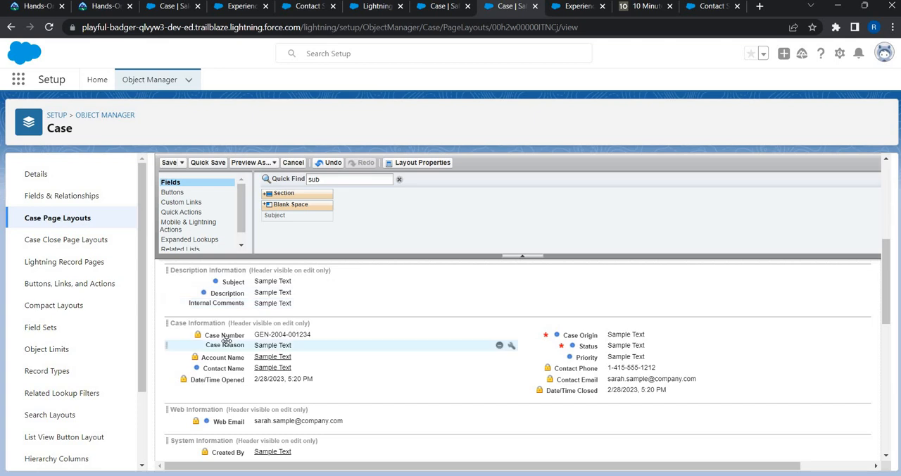
left_click(169, 162)
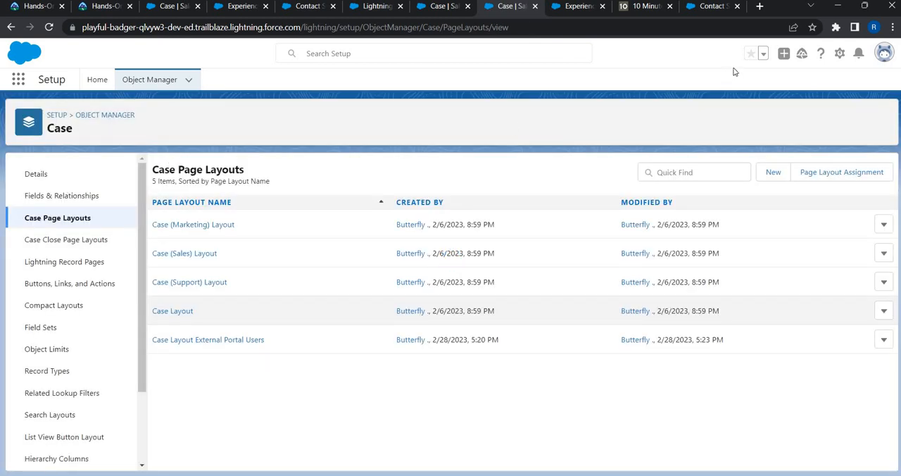
Step: Assign the Case Layout External Portal Users page layout to the Custom: Customer Community User profile and save the assignment
left_click(822, 176)
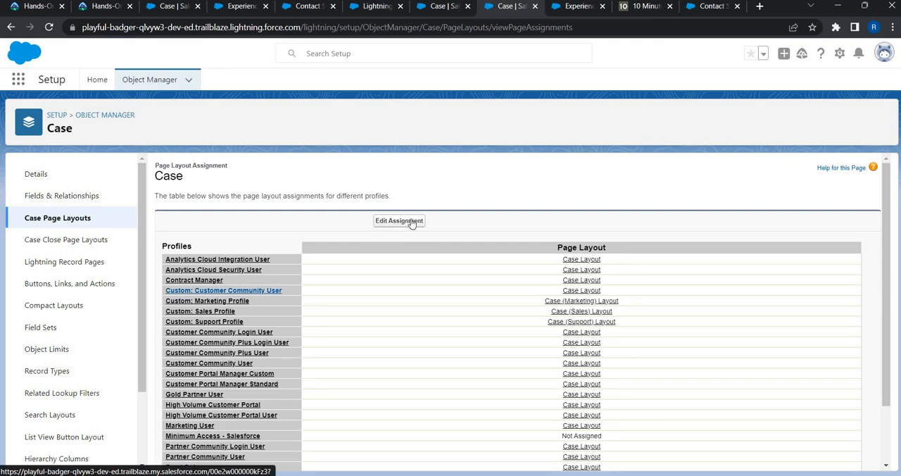
left_click(398, 221)
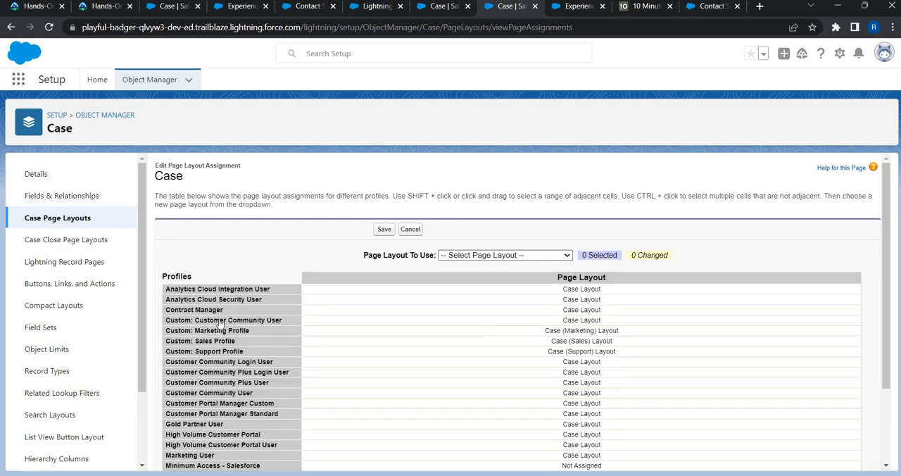
left_click(572, 322)
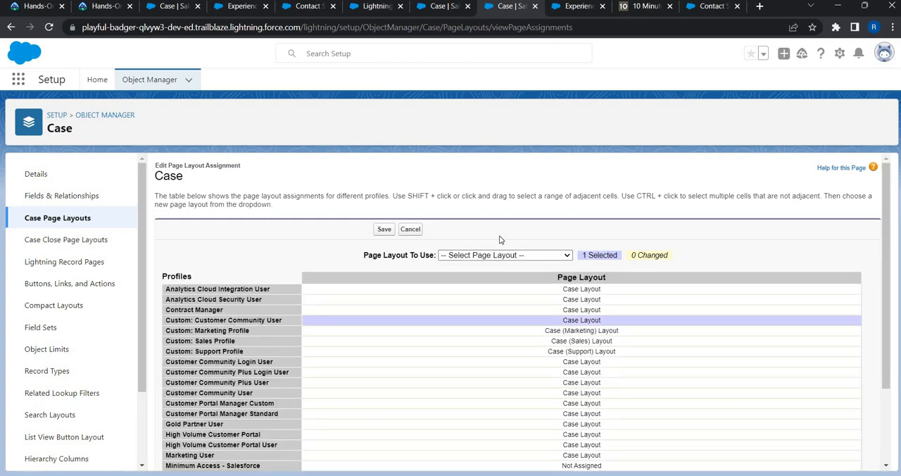
left_click(498, 255)
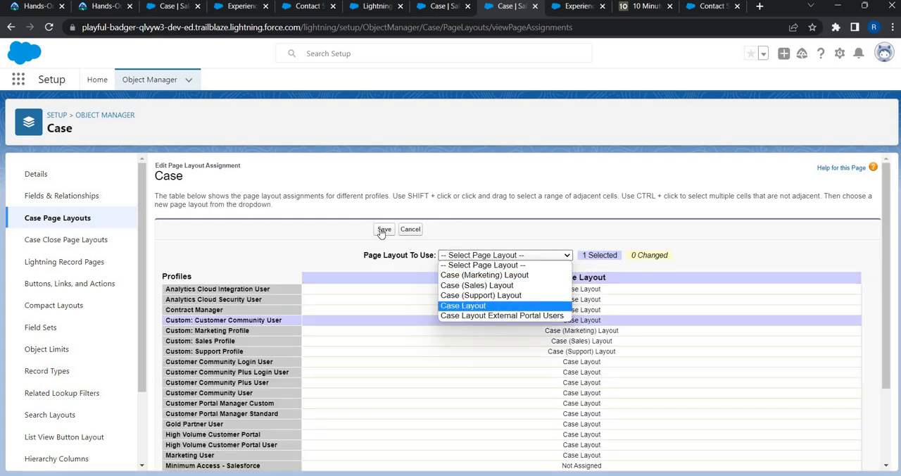
left_click(492, 317)
left_click(383, 230)
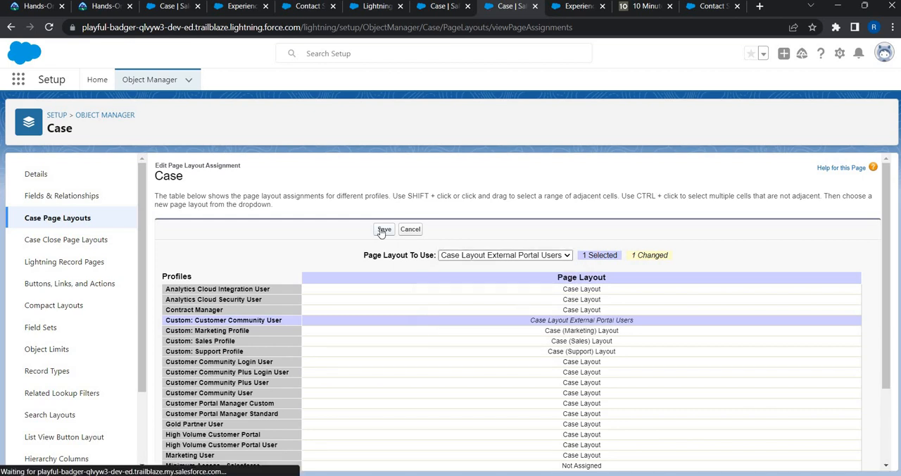
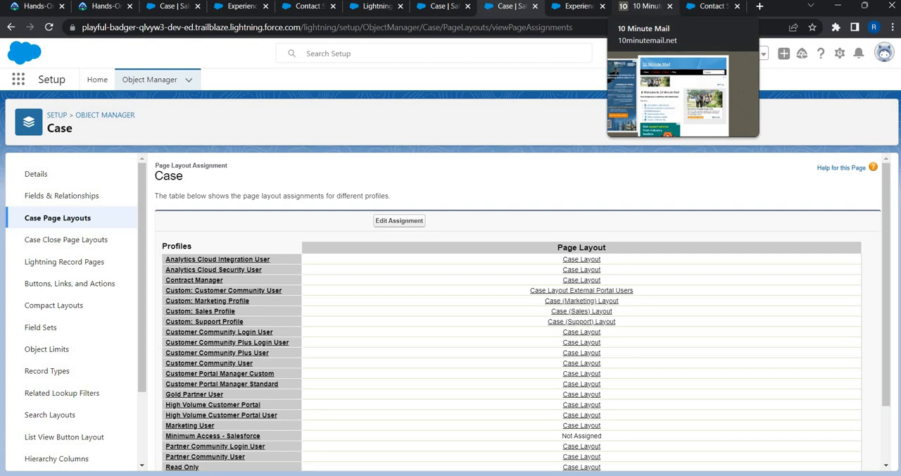
Step: Find the Contacts list with "cont" and open the North America Portal Account contact's record
left_click(380, 6)
key("ctrl+Tab")
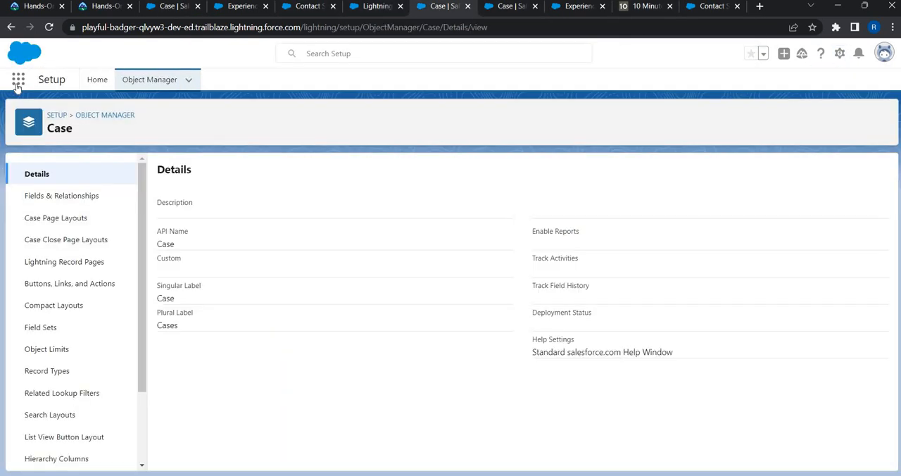
left_click(19, 79)
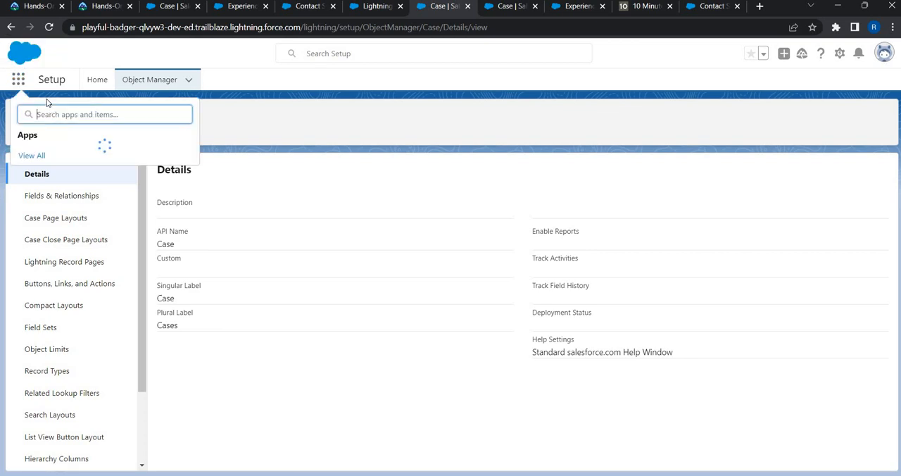
type("cont")
left_click(31, 249)
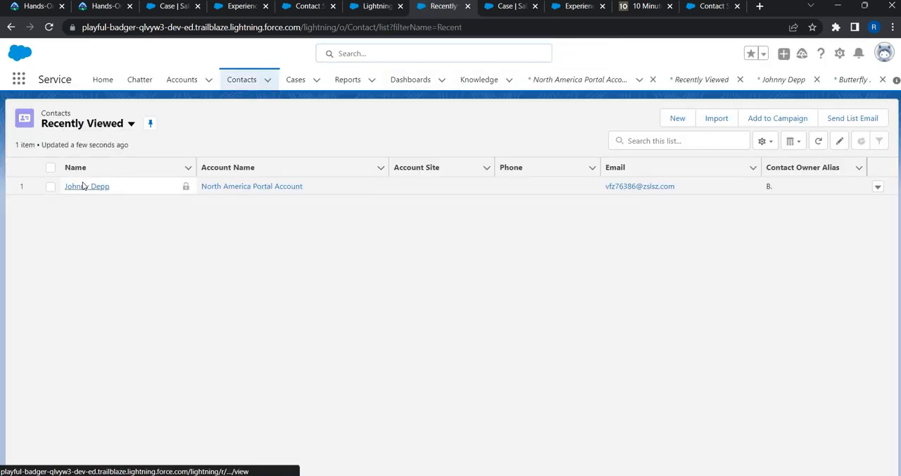
left_click(83, 185)
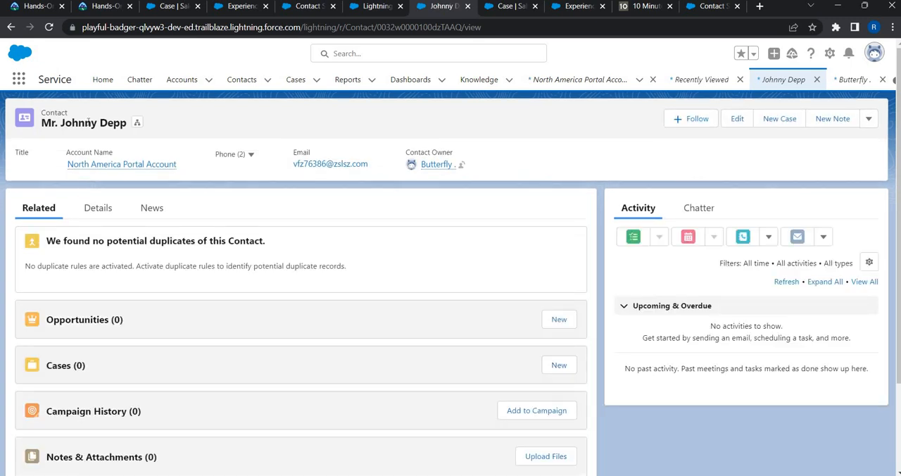
Step: Check the contact's e-mail noted in Notepad, and log in to the Experience site as that contact's customer user
left_click(868, 119)
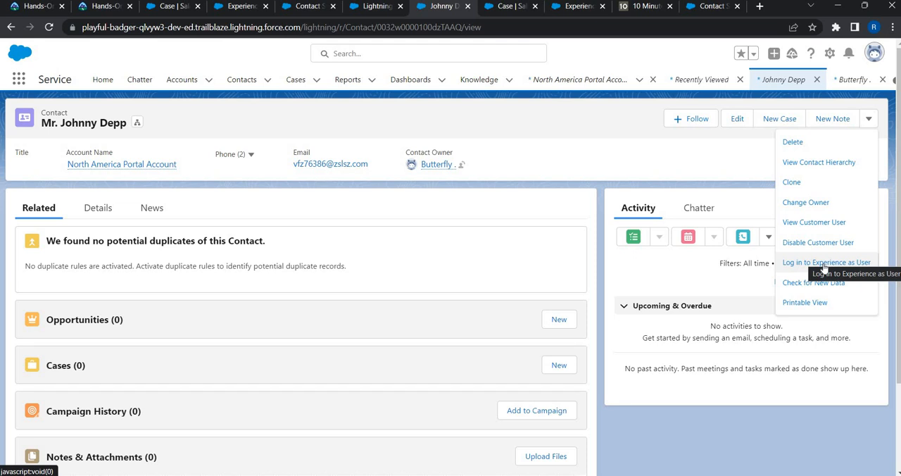
key("alt+Tab")
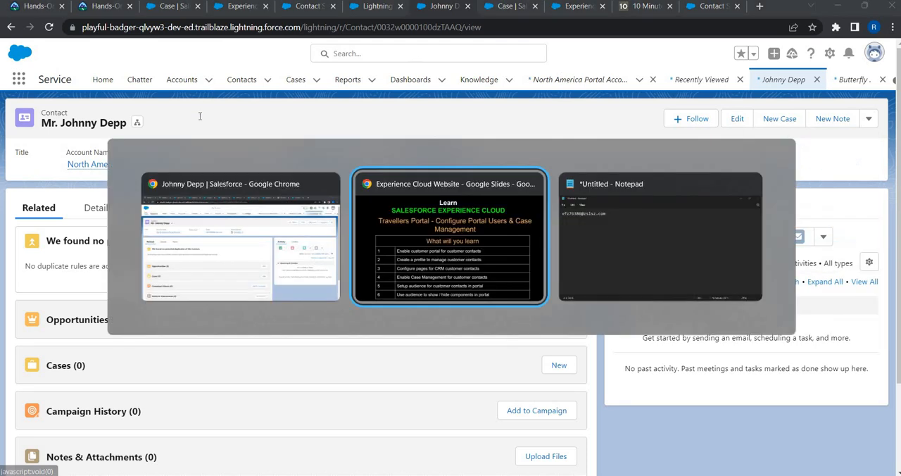
key("alt+Tab")
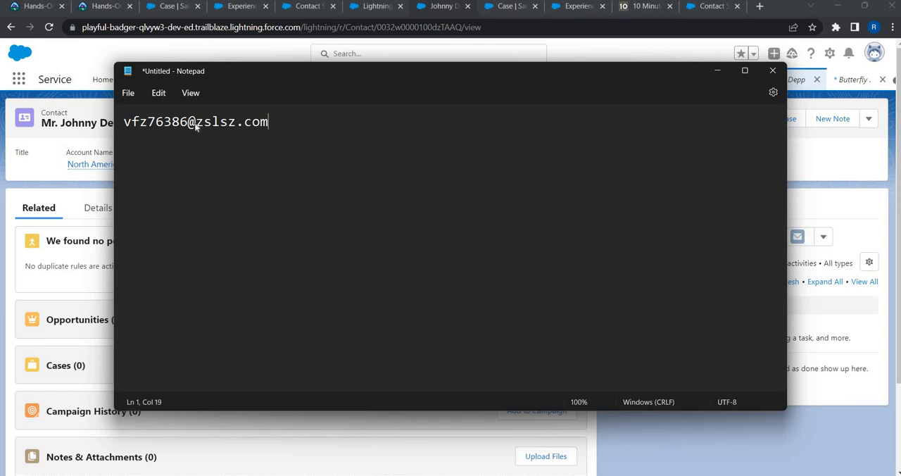
key("alt+Tab")
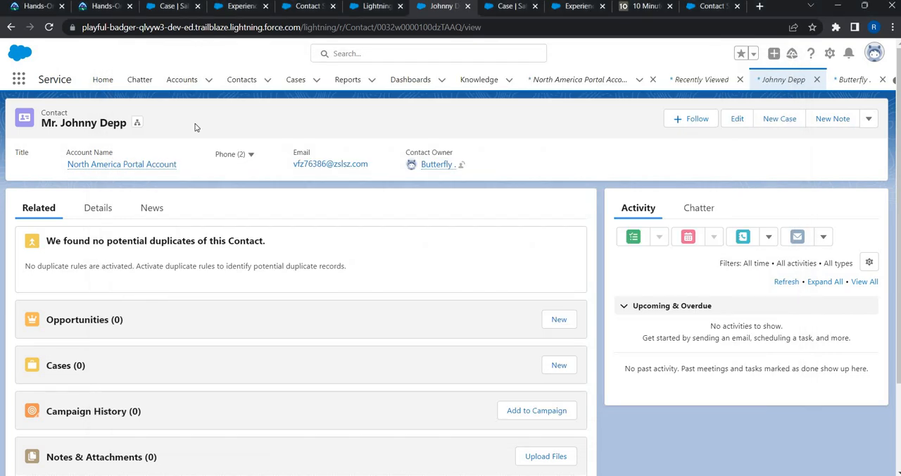
left_click(873, 122)
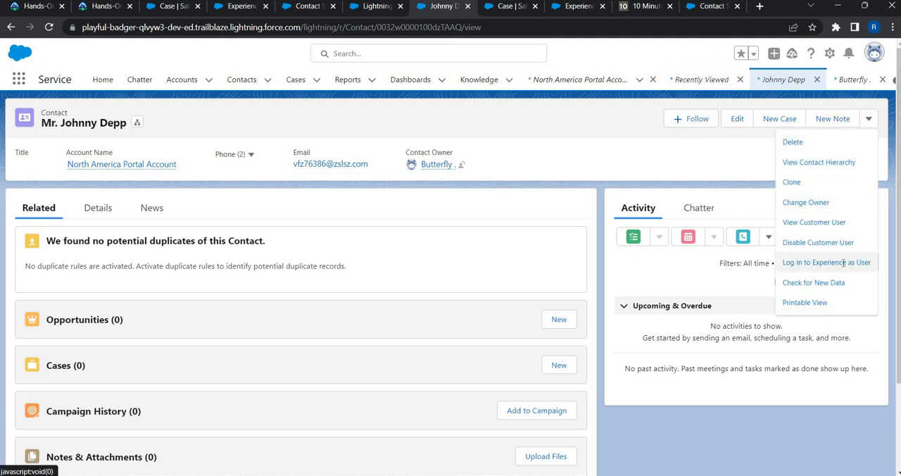
left_click(844, 262)
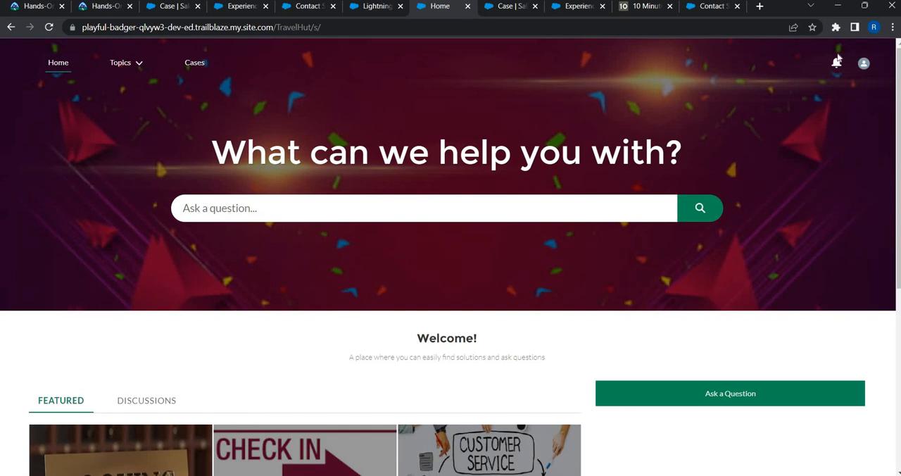
Step: Check the logged-in customer's profile page and the My Cases list on the TravelHut site
left_click(860, 71)
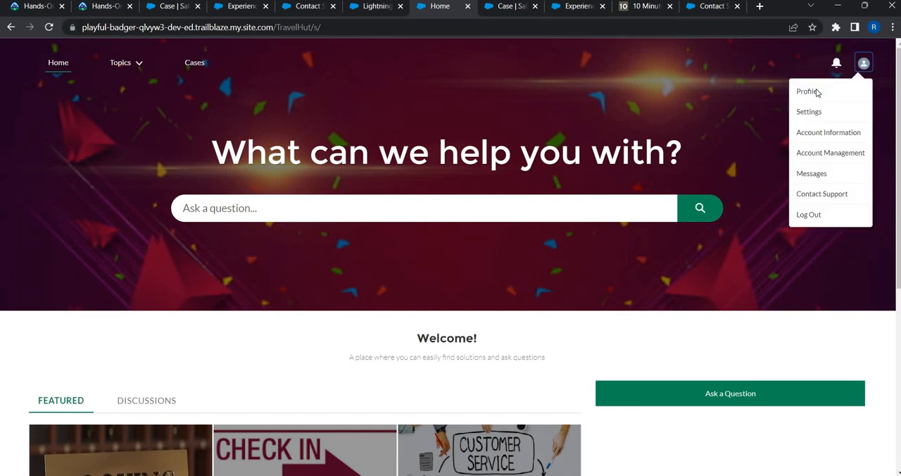
left_click(809, 91)
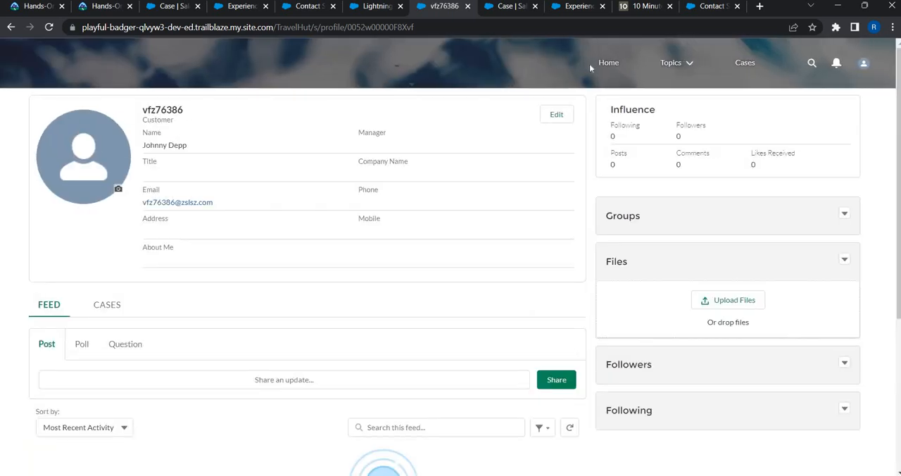
left_click(609, 64)
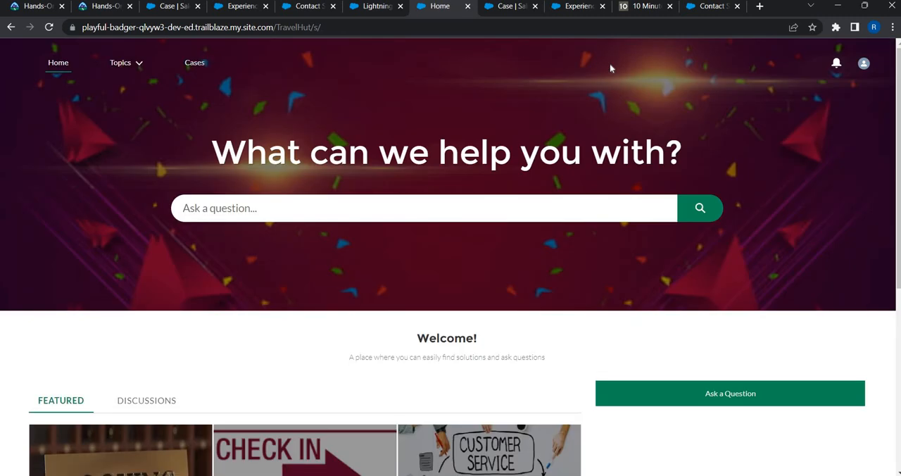
left_click(195, 64)
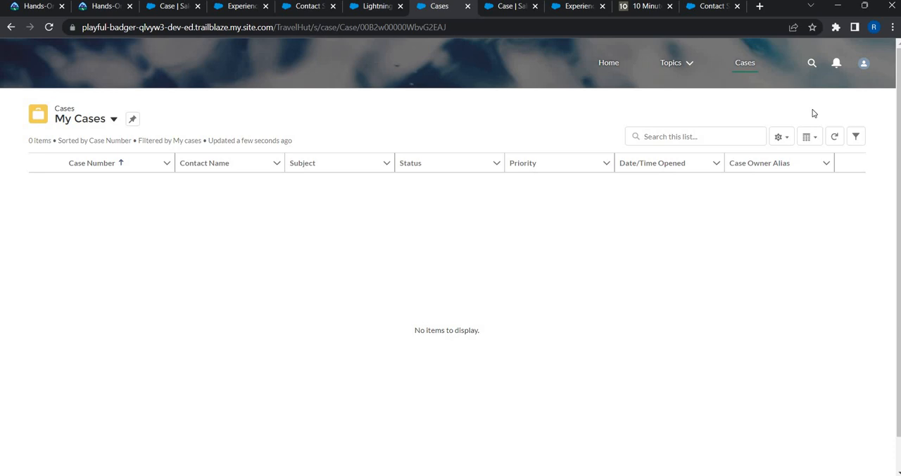
Step: Return to the TravelHut home page and open the Contact Support form
left_click(609, 63)
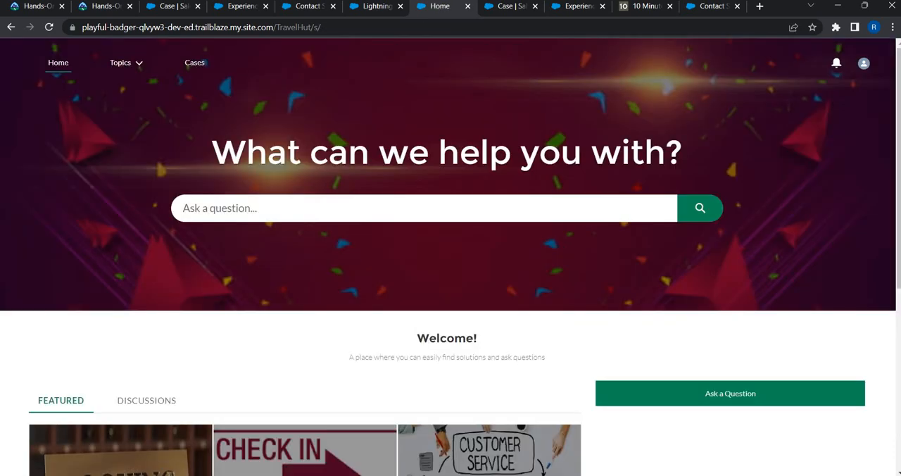
scroll(563, 251, "down", 4)
scroll(533, 440, "down", 1)
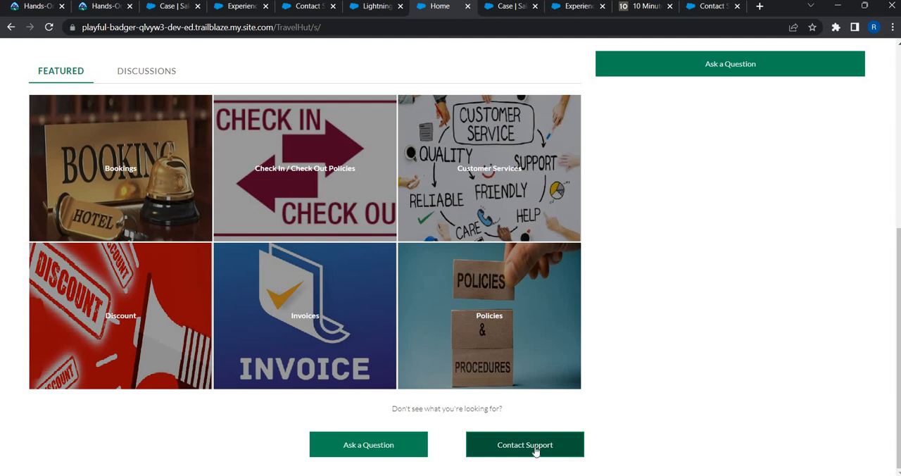
left_click(534, 451)
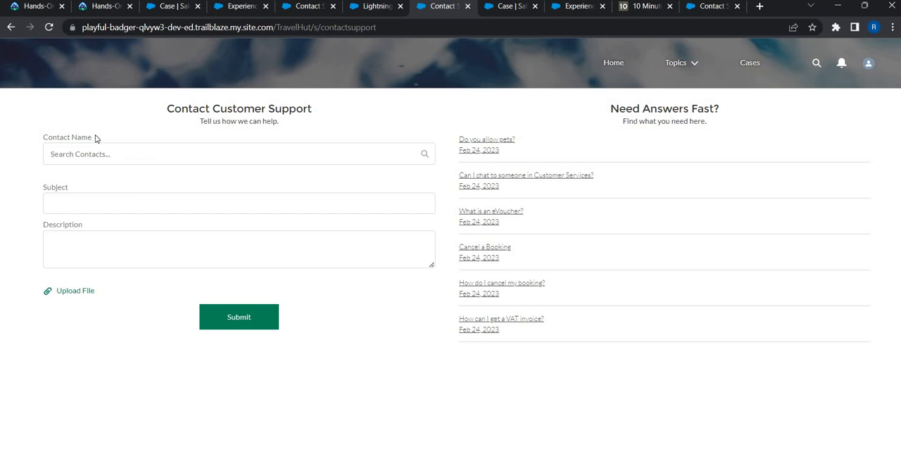
Step: Leave Contact Name empty and set the support case's Subject to "Refund Not updated"
triple_click(94, 139)
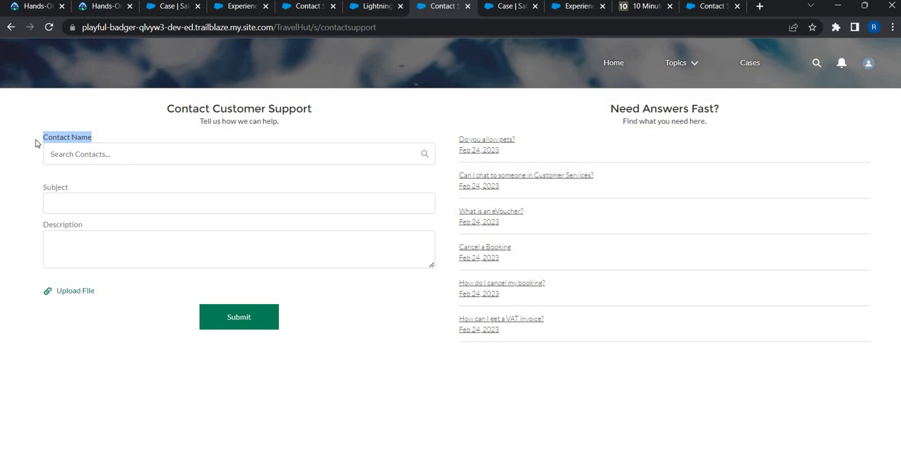
left_click(409, 158)
left_click_drag(409, 158, 266, 193)
left_click(267, 193)
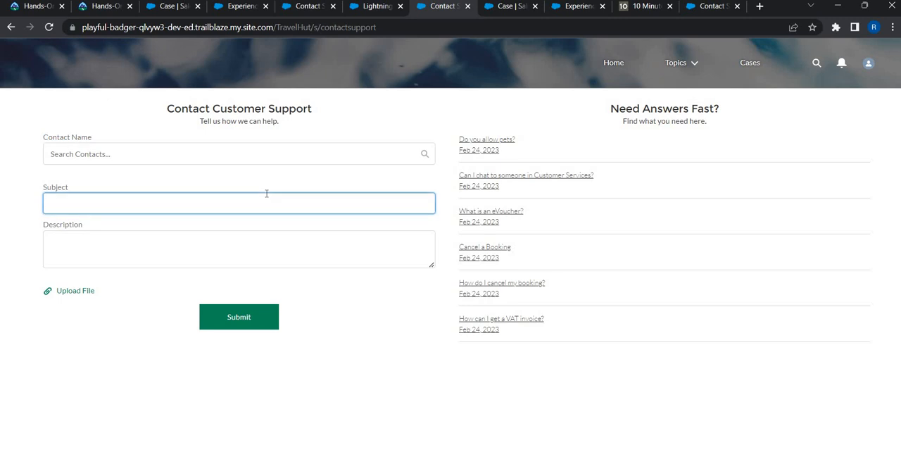
type("Refund No ")
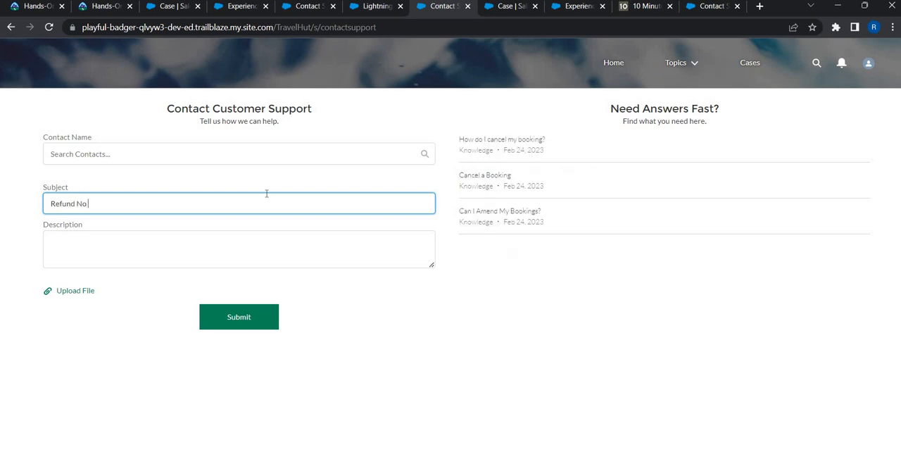
type(" updated")
Step: Enter the Description "Team - My refund status for previous cancellation did not get updated !!!!" and submit the case
key("Tab")
type("Team")
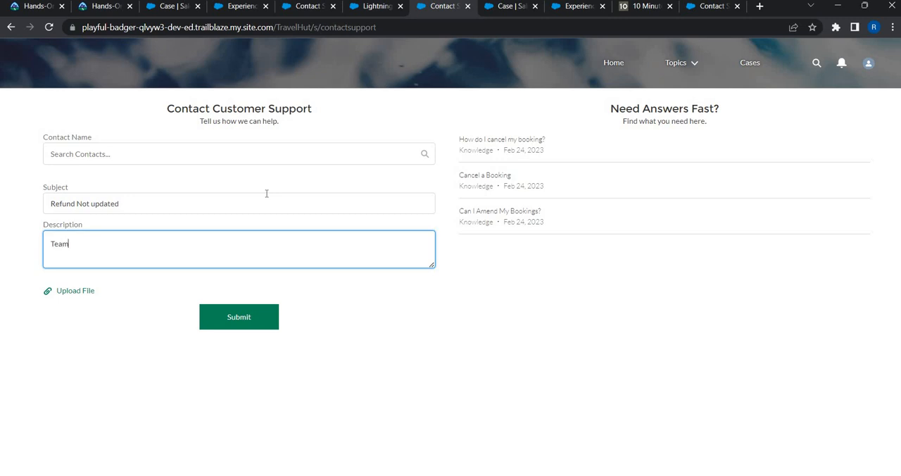
type(" - My refund ")
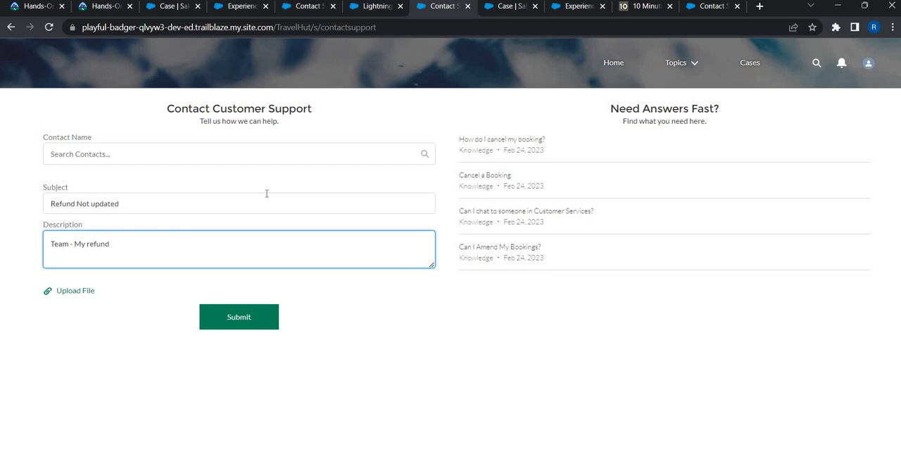
type("for")
type(" prec")
type("iuos")
key("BackSpace")
key("BackSpace")
key("BackSpace")
key("BackSpace")
type("ious cancellation did n")
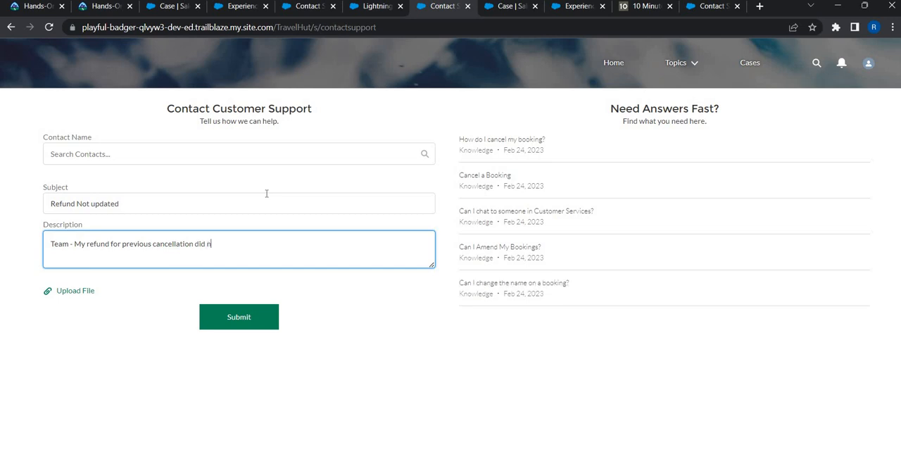
type("ot get updated !!!")
key("ctrl+Left")
key("ctrl+Left")
key("ctrl+Left")
key("ctrl+Left")
key("ctrl+Left")
key("ctrl+Left")
key("ctrl+Left")
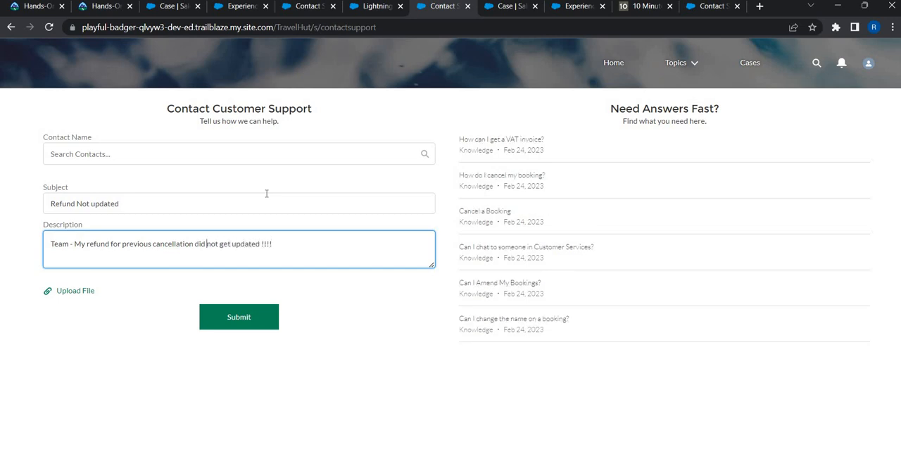
type("status")
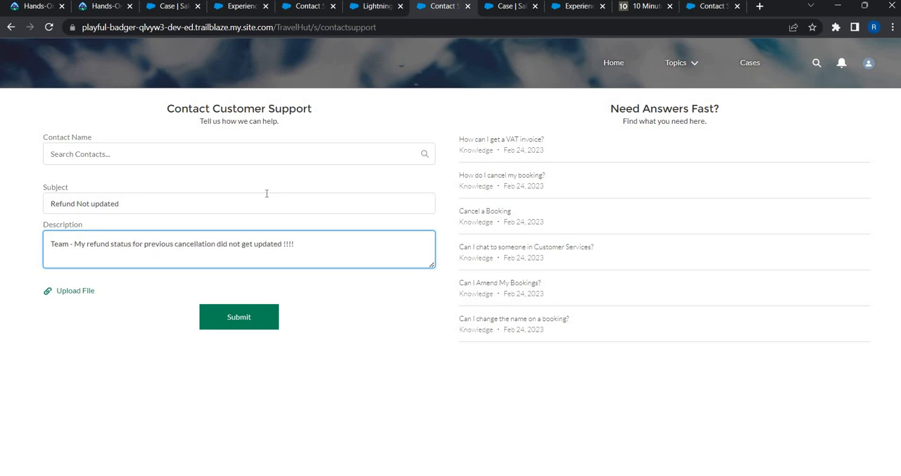
left_click(246, 321)
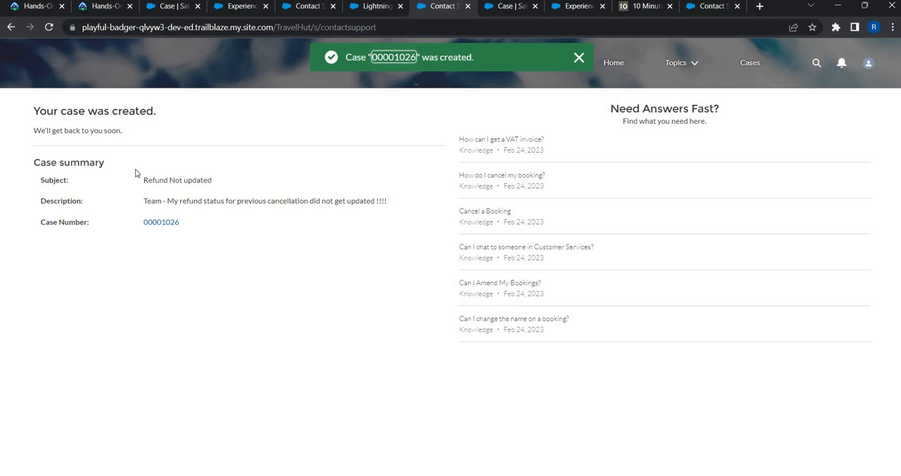
Step: Open the submitted case from its summary and examine the fields and sections of its layout on the Details page
left_click(153, 222)
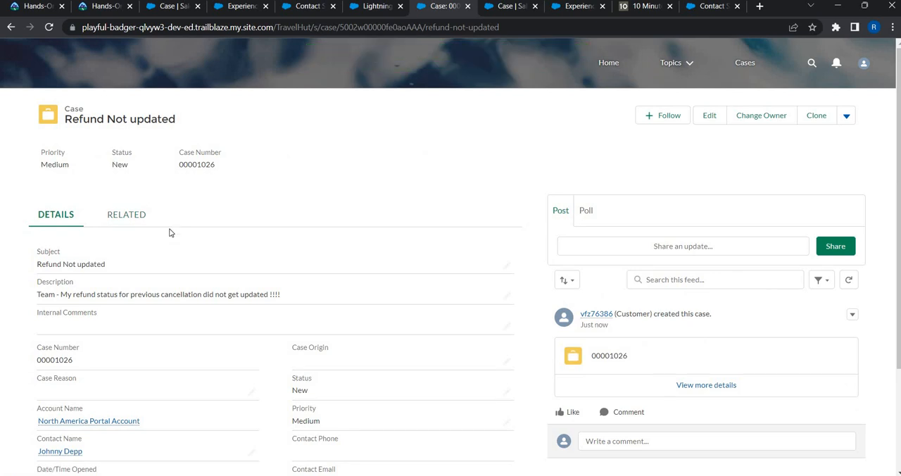
scroll(86, 232, "down", 1)
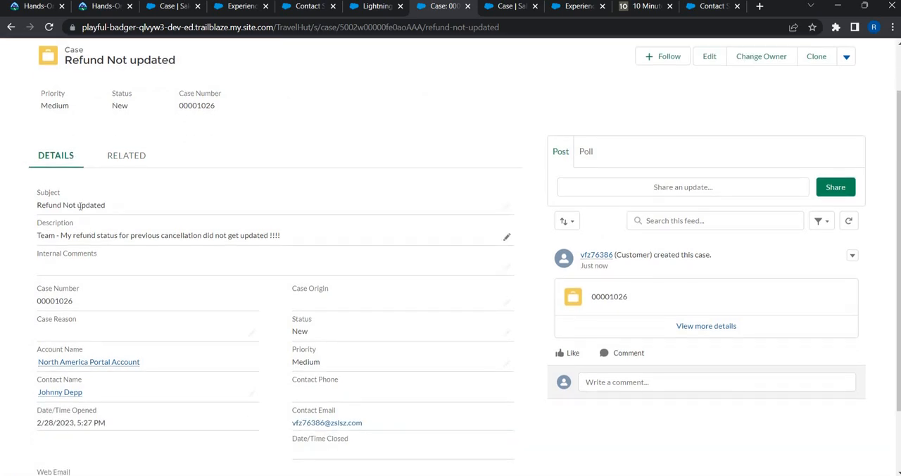
scroll(103, 263, "down", 1)
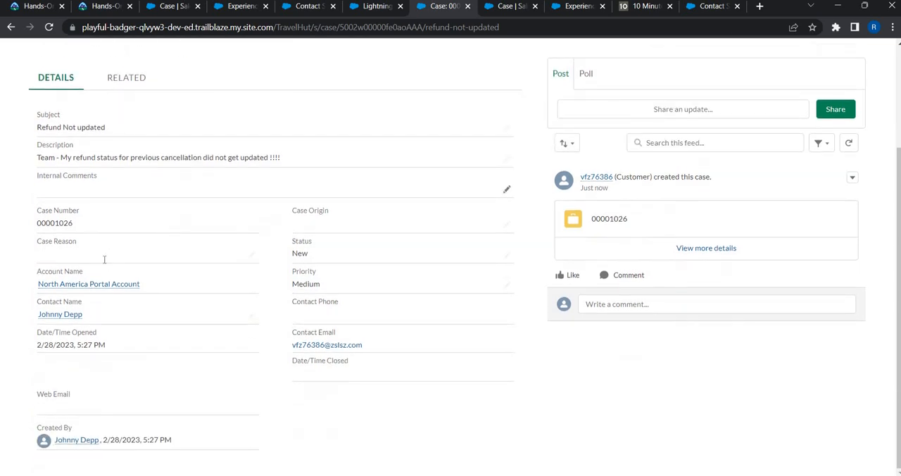
scroll(105, 261, "up", 3)
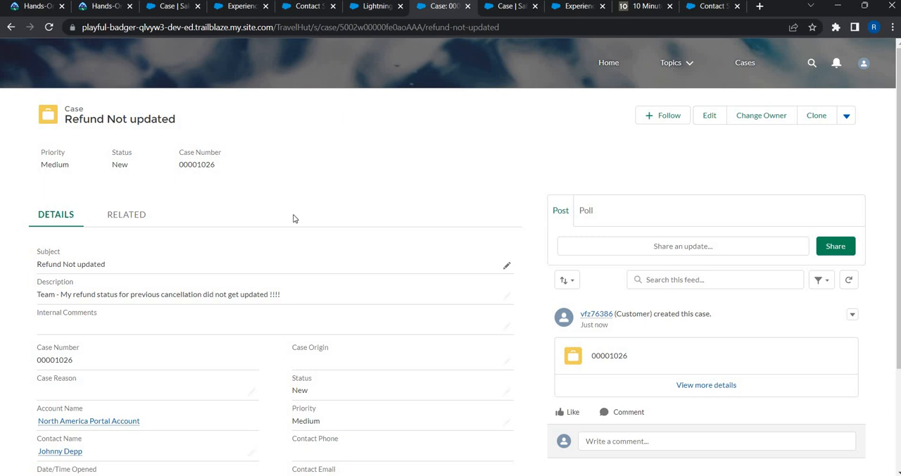
scroll(154, 223, "down", 2)
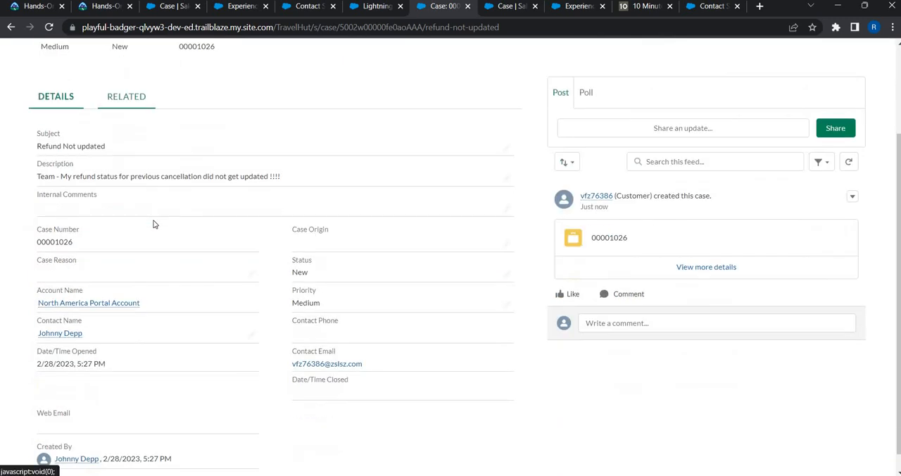
scroll(155, 224, "up", 2)
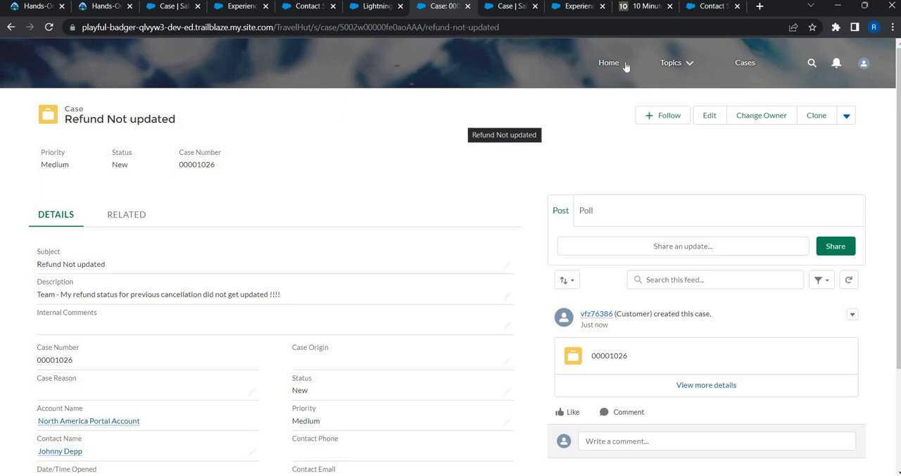
Step: Check the My Cases list for the submitted case and reopen the Contact Support form from the home page
left_click(749, 65)
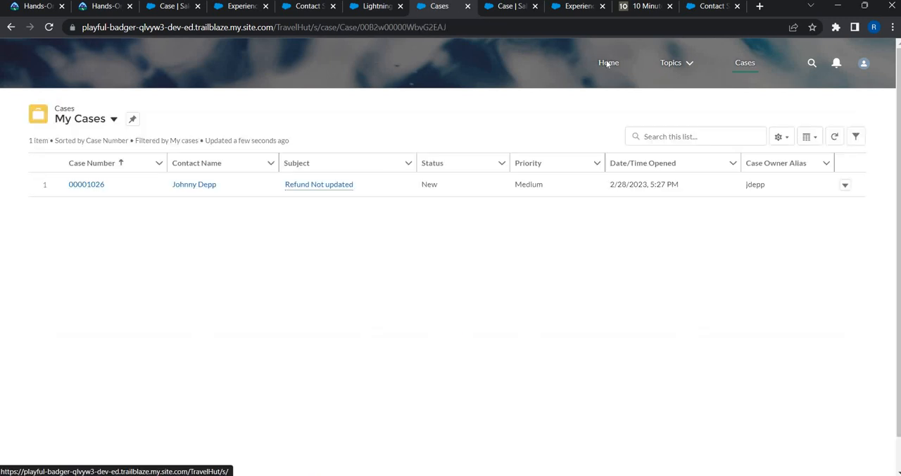
left_click(607, 62)
scroll(527, 387, "down", 6)
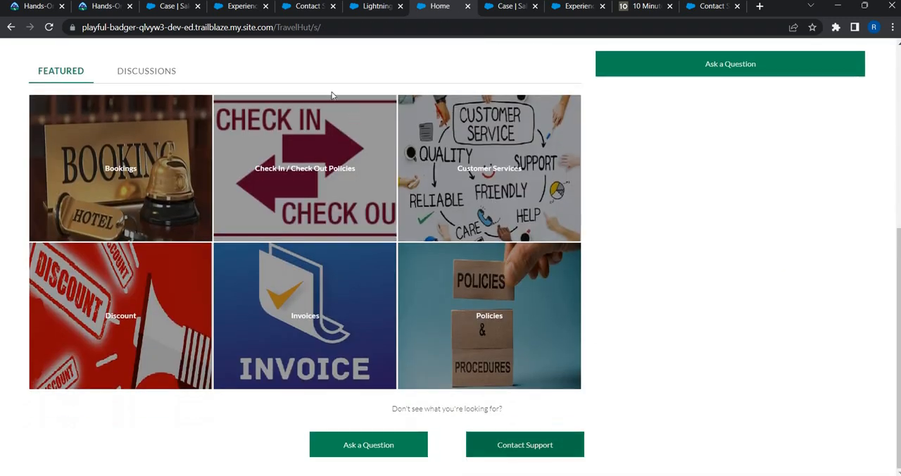
left_click(525, 444)
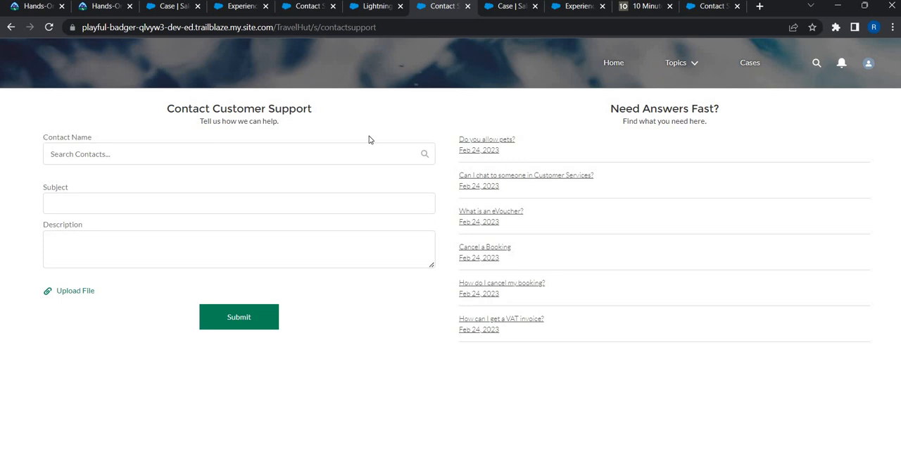
Step: Switch from the portal's support form to Salesforce Setup and open the Global Actions list
left_click_drag(437, 164, 436, 166)
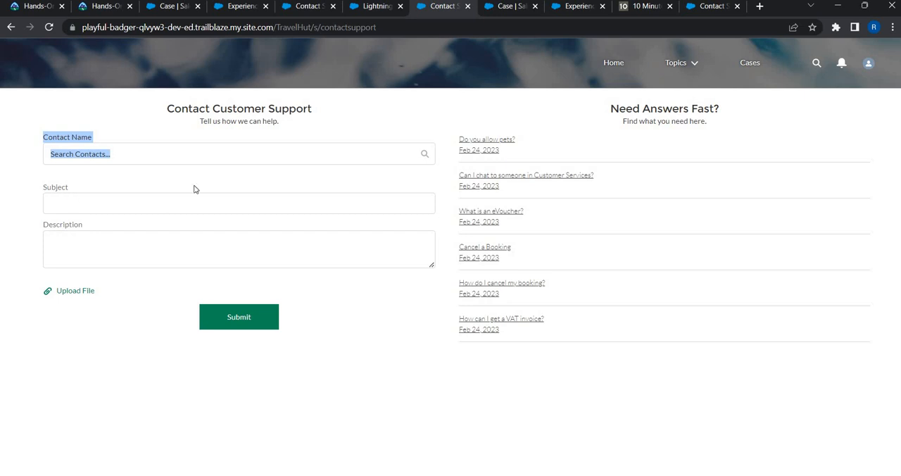
left_click(370, 8)
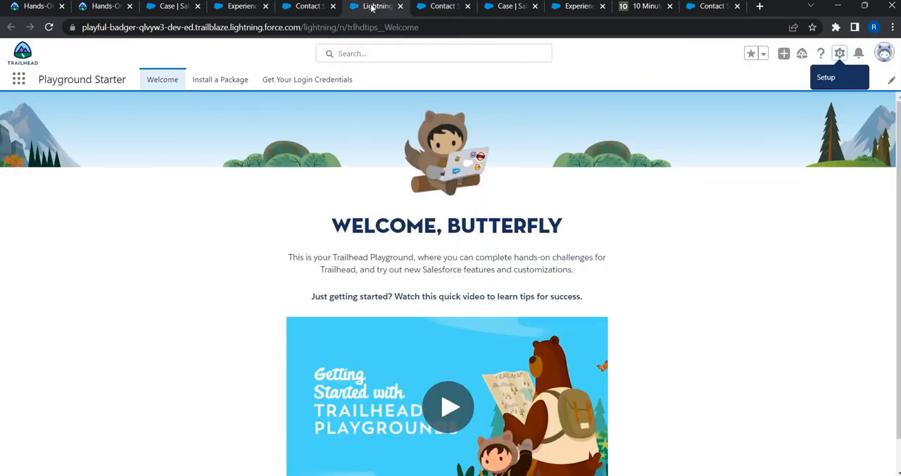
left_click(495, 9)
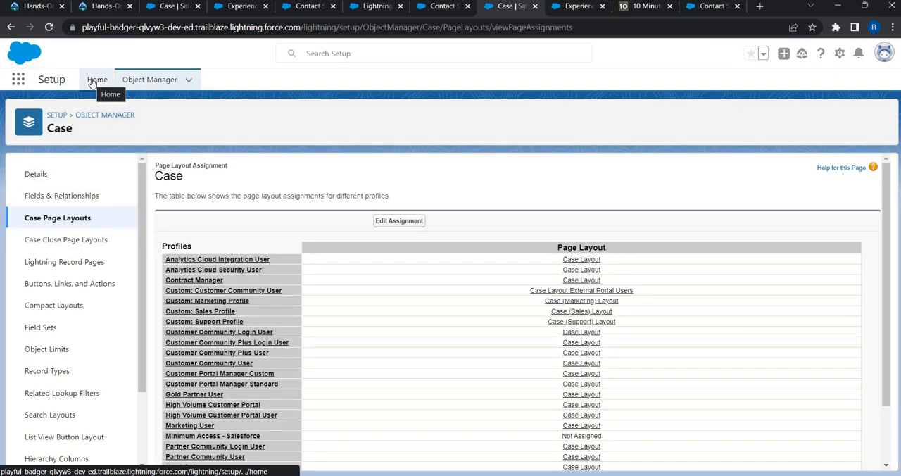
left_click(96, 80)
left_click(65, 113)
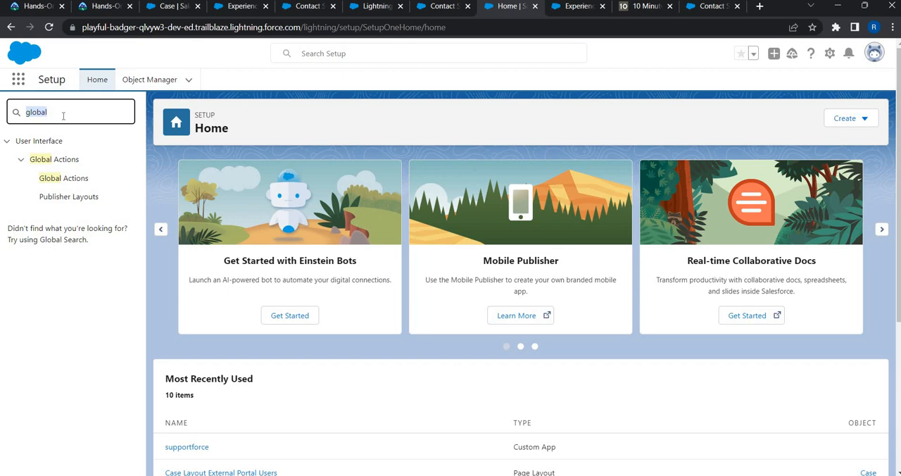
type("gl")
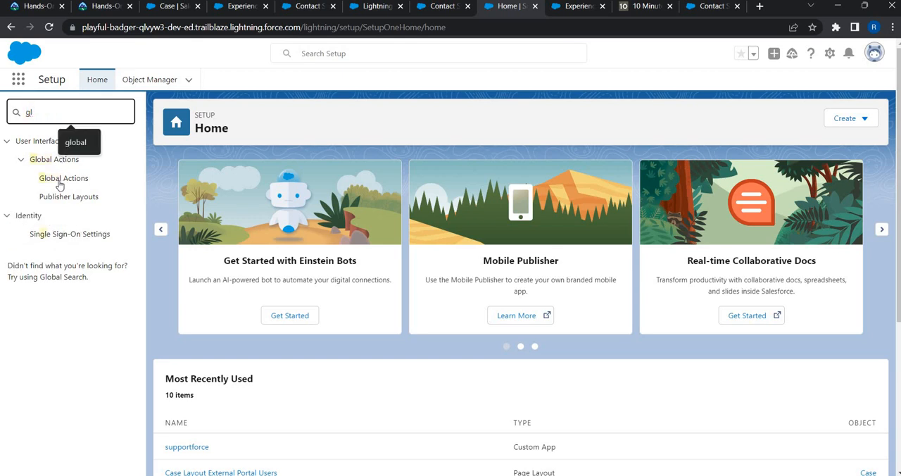
left_click(61, 180)
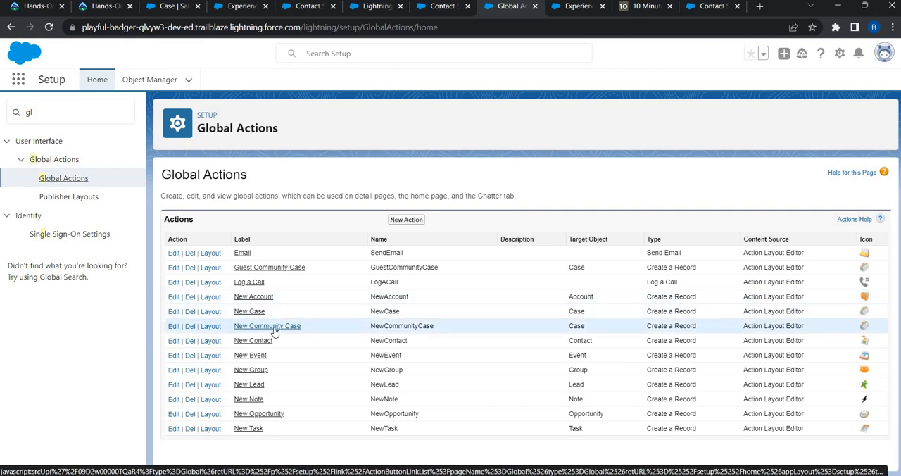
Step: Close the portal's Contact Support page
left_click(363, 8)
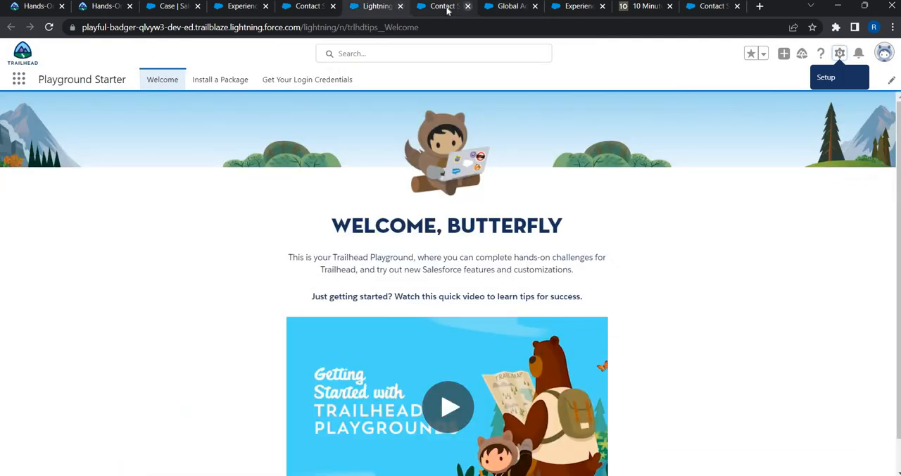
left_click(446, 8)
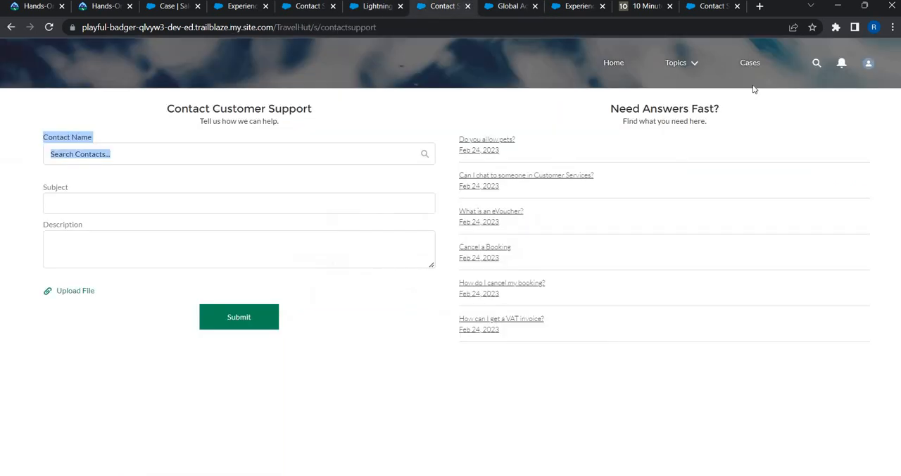
left_click(468, 5)
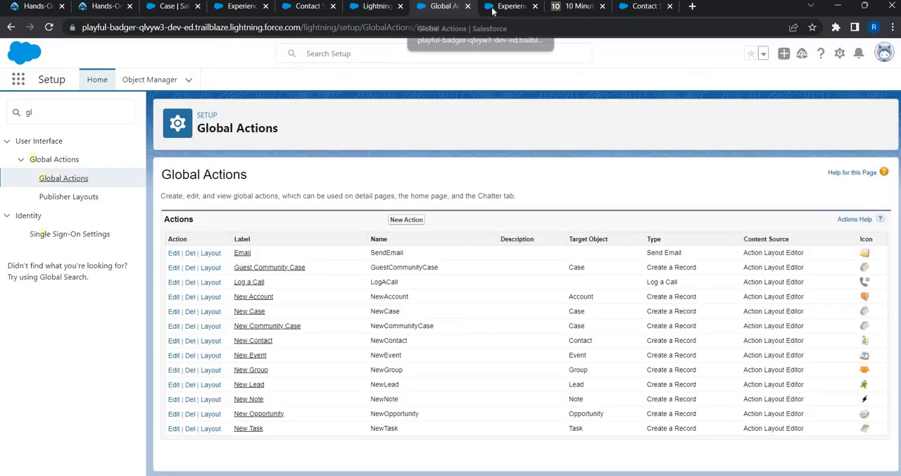
Step: In Experience Builder, preview the Home page and follow Contact Support to its form page, then return to editing
left_click(509, 7)
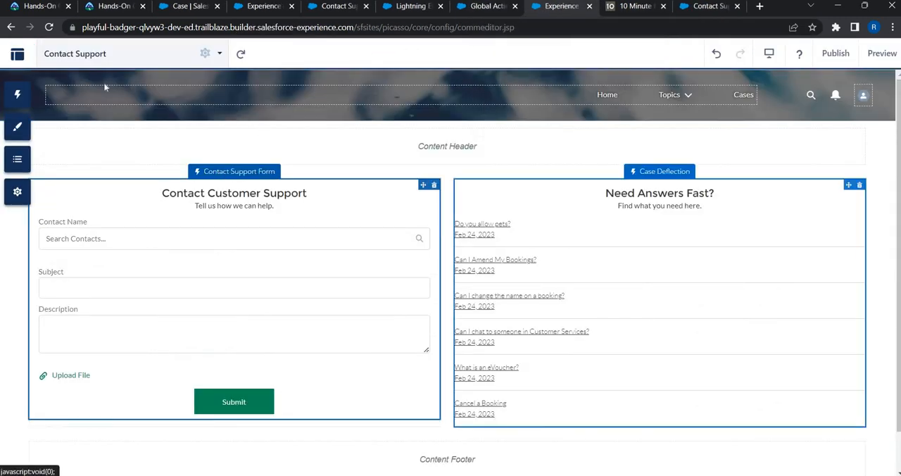
left_click(17, 53)
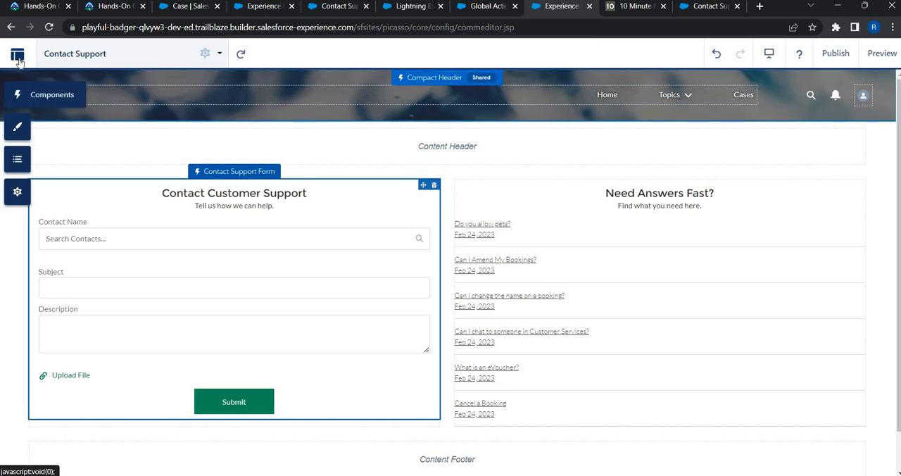
left_click(43, 183)
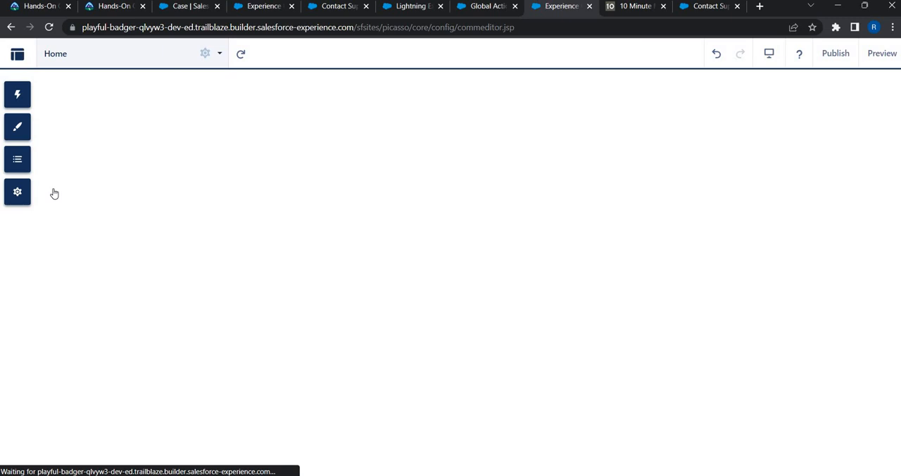
scroll(510, 403, "down", 5)
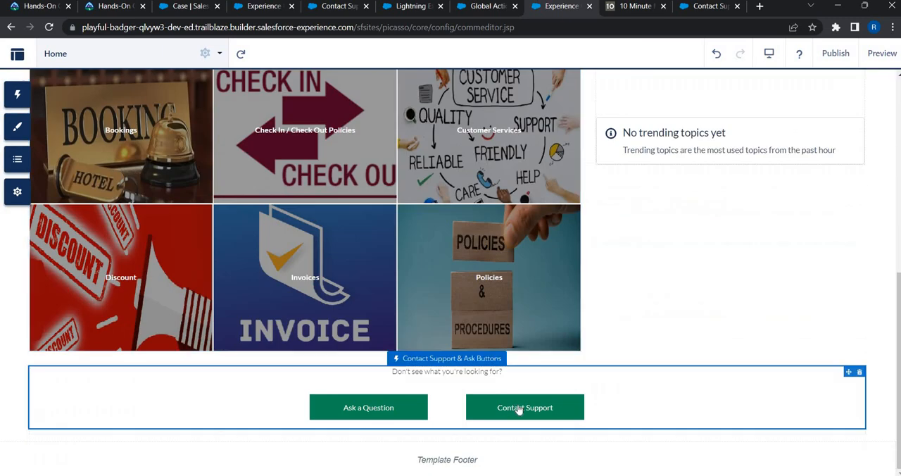
left_click(524, 408)
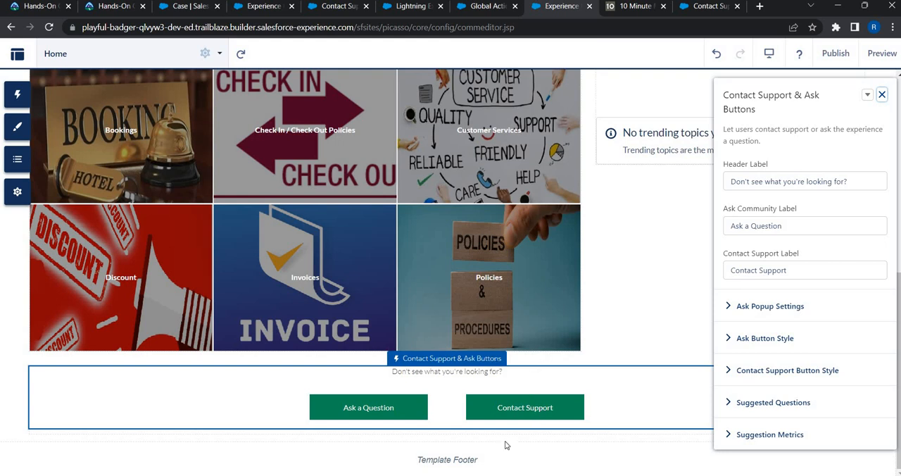
left_click(881, 53)
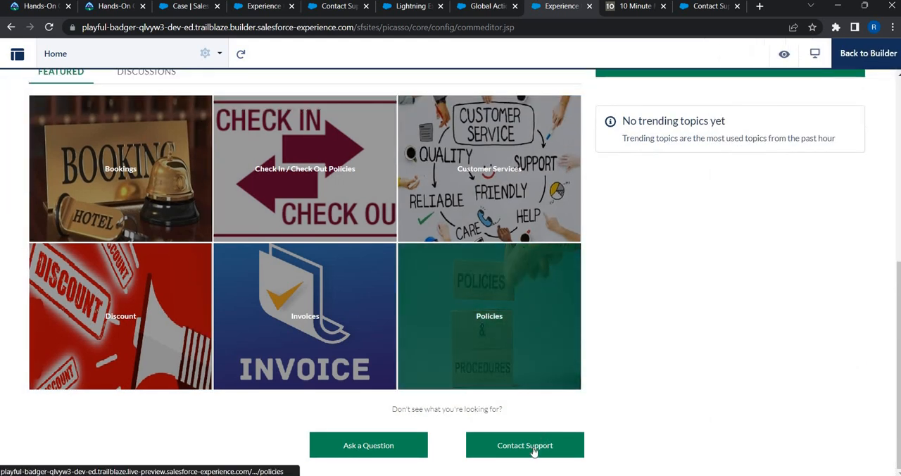
left_click(533, 451)
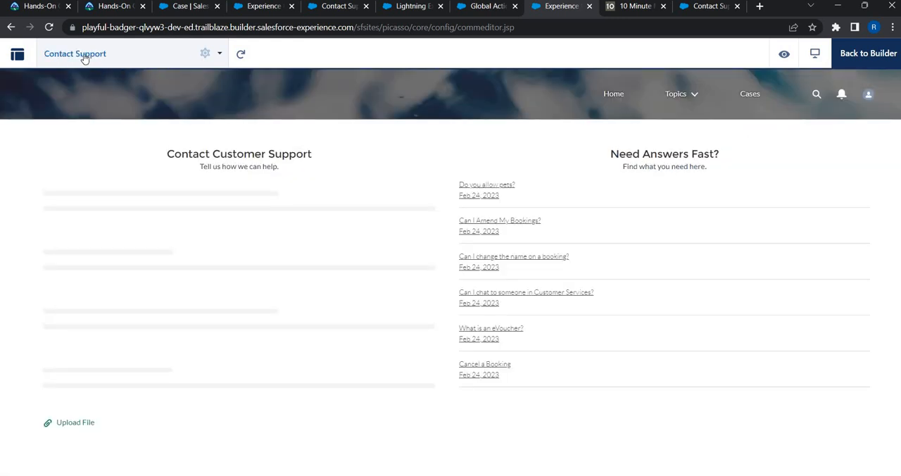
left_click(880, 64)
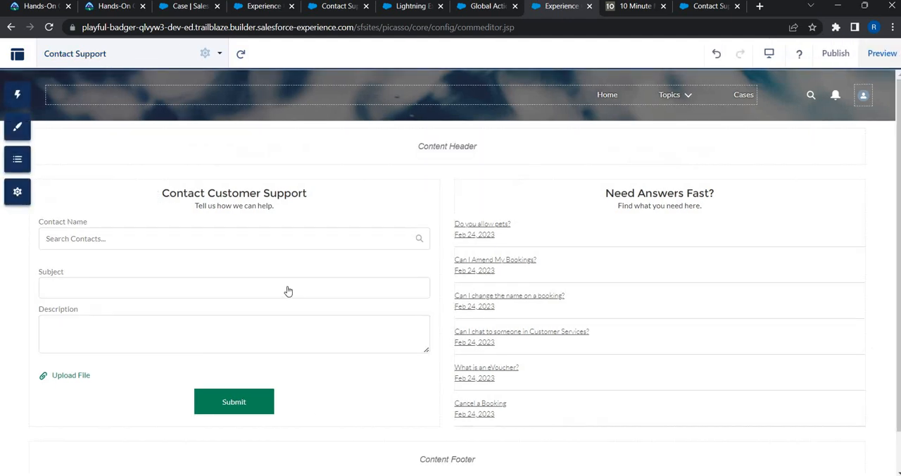
Step: Examine the Contact Support Form's general, site performance and authenticated user settings, including its global action
left_click(411, 199)
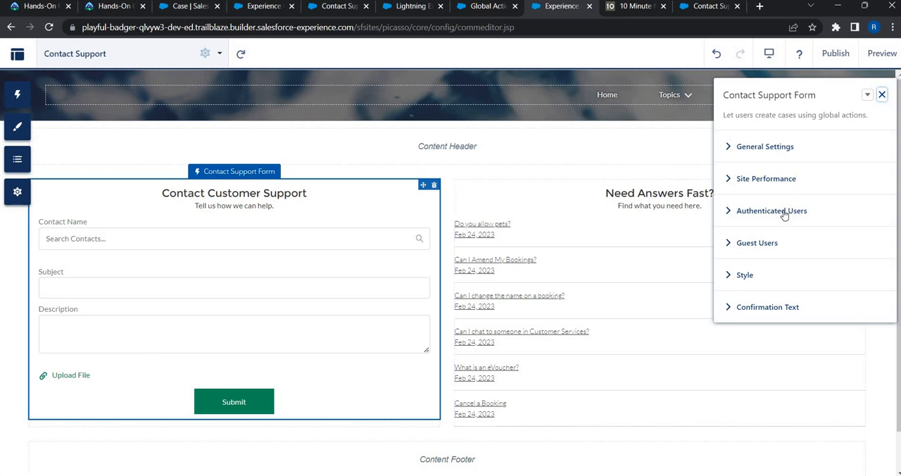
left_click(775, 273)
left_click(759, 344)
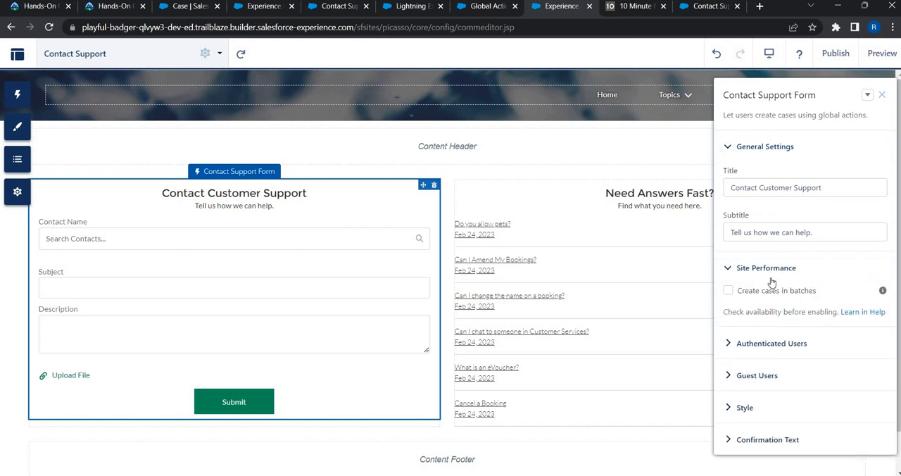
scroll(768, 268, "down", 2)
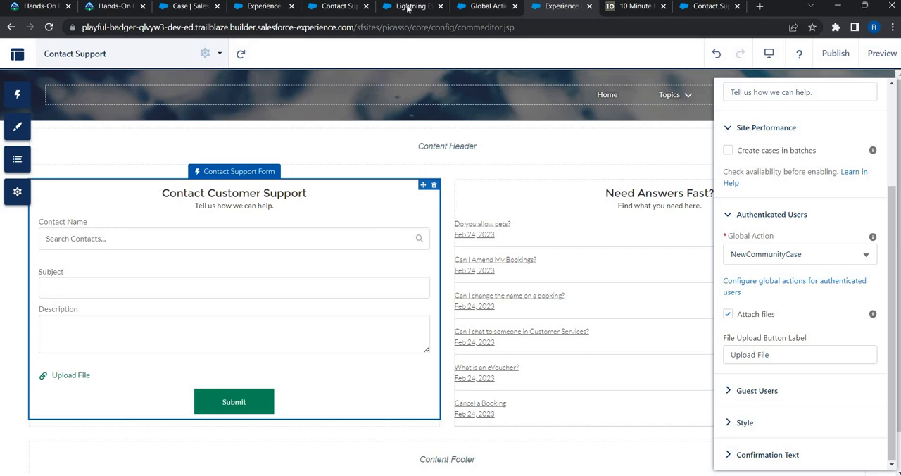
Step: Remove the Contact Name field from the New Community Case global action's layout and save it despite the missing Status field
left_click(486, 6)
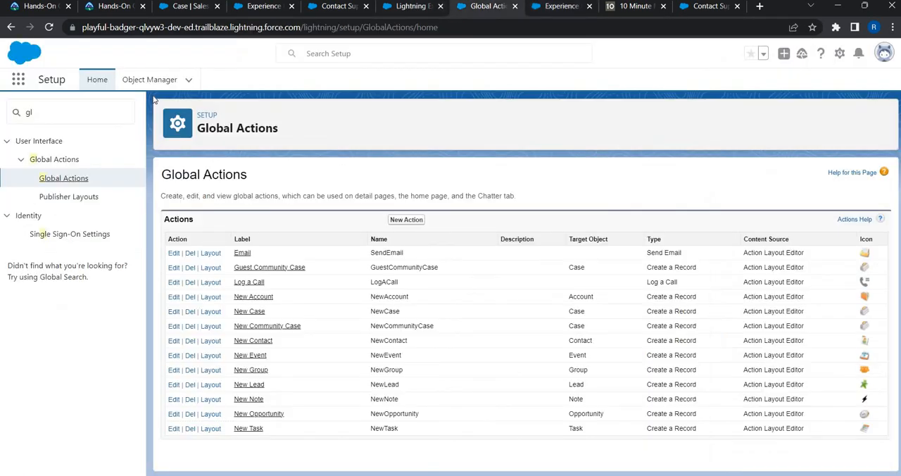
left_click(176, 326)
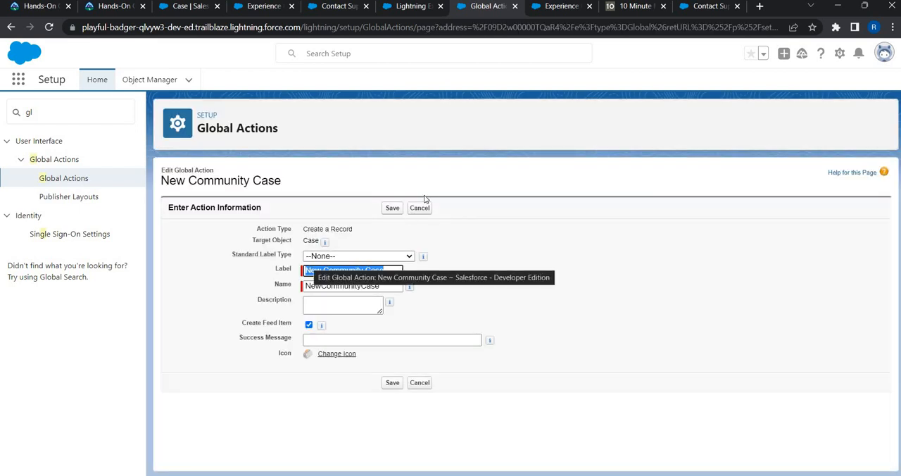
key("Return")
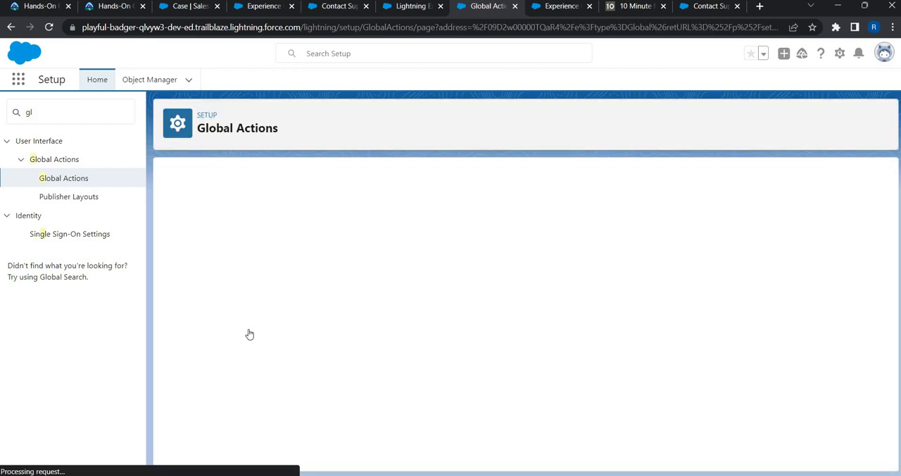
left_click(248, 329)
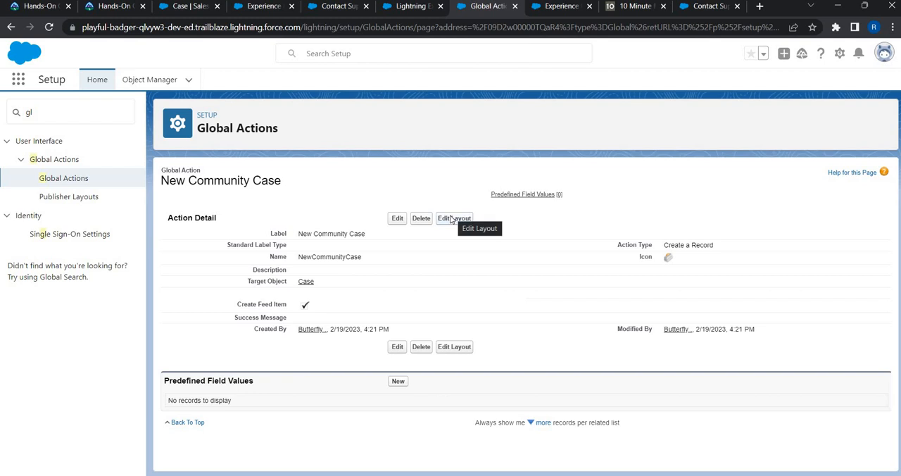
left_click(452, 218)
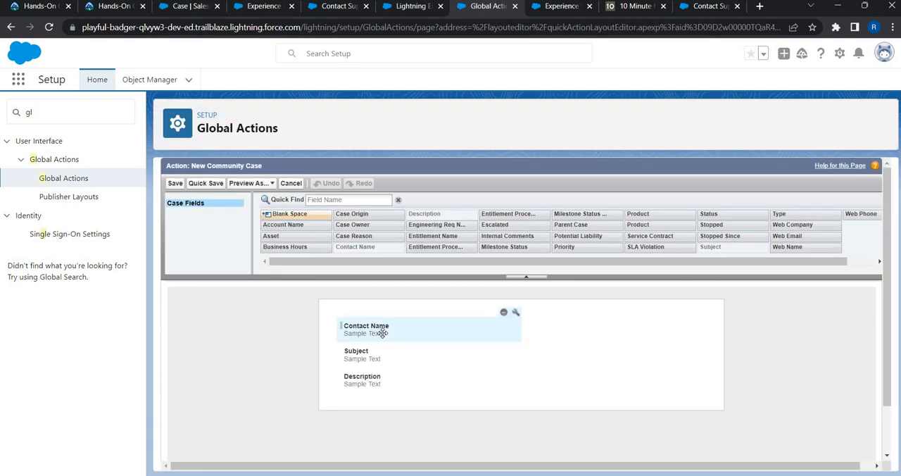
left_click(503, 312)
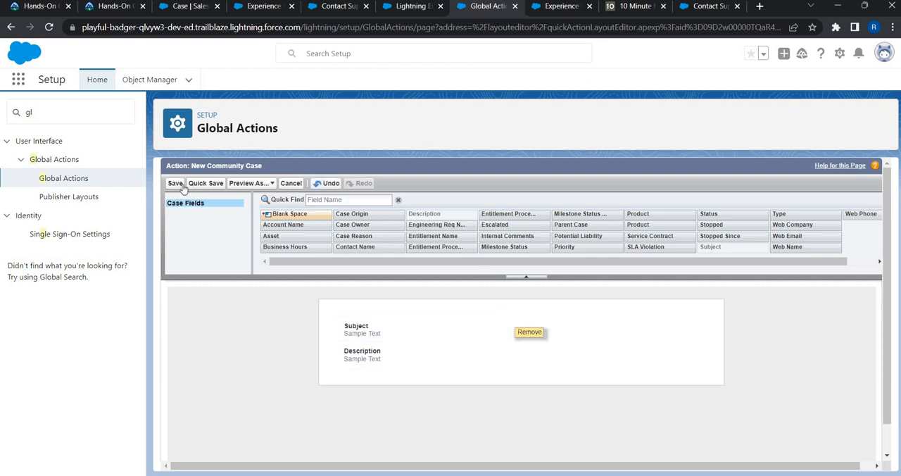
left_click(175, 185)
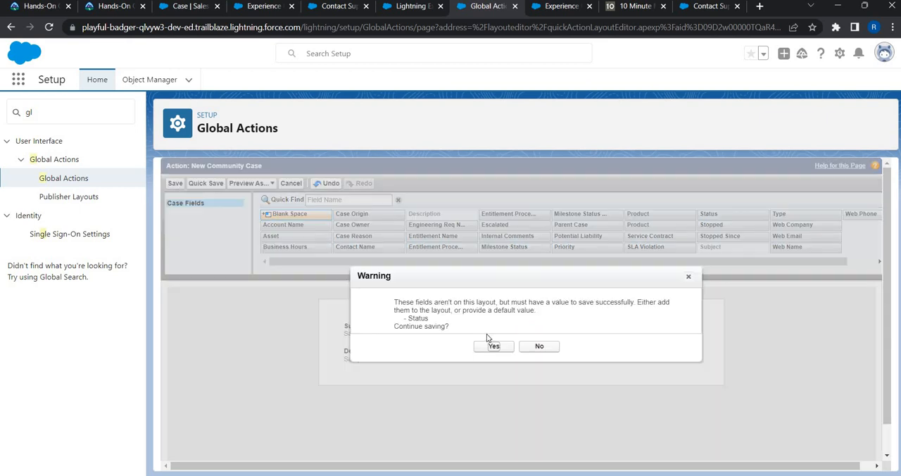
left_click(493, 347)
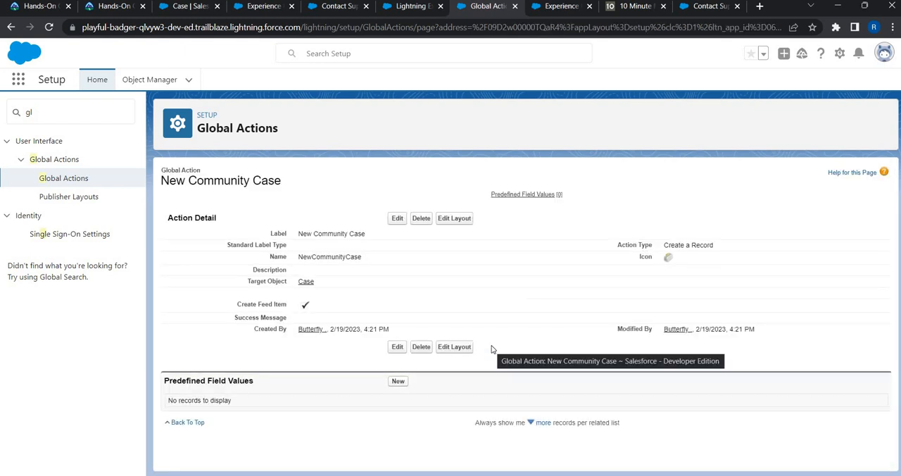
Step: Try to find the portal customer's contact record using a suggested contacts search in the Salesforce org
left_click(332, 7)
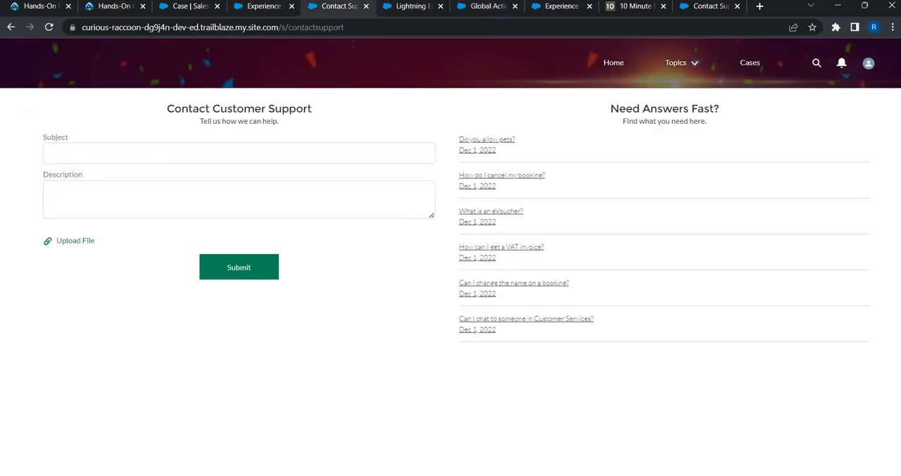
left_click(385, 9)
left_click(352, 49)
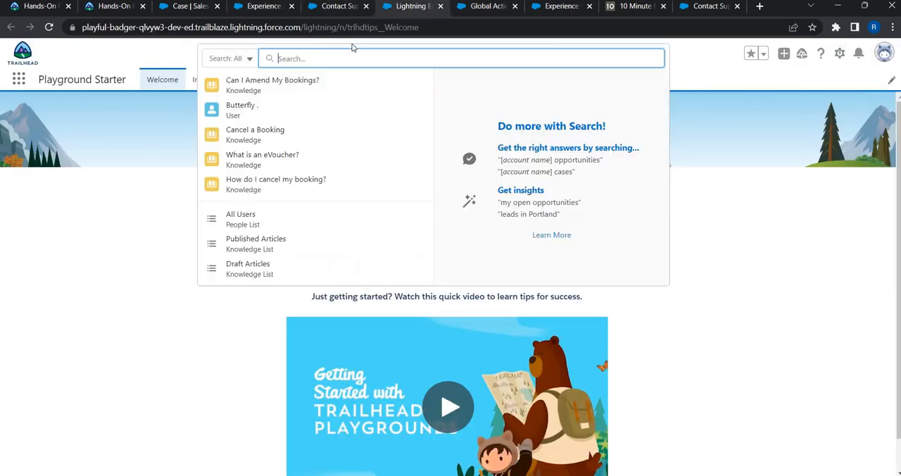
type("Joh")
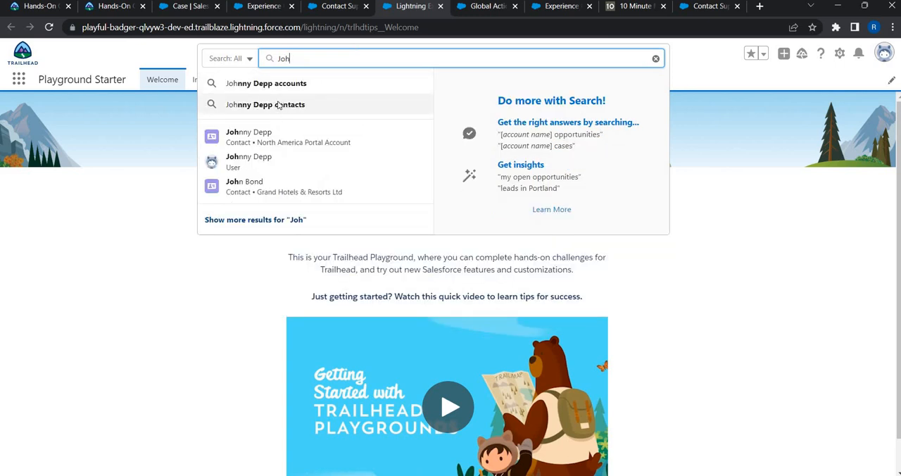
left_click(278, 104)
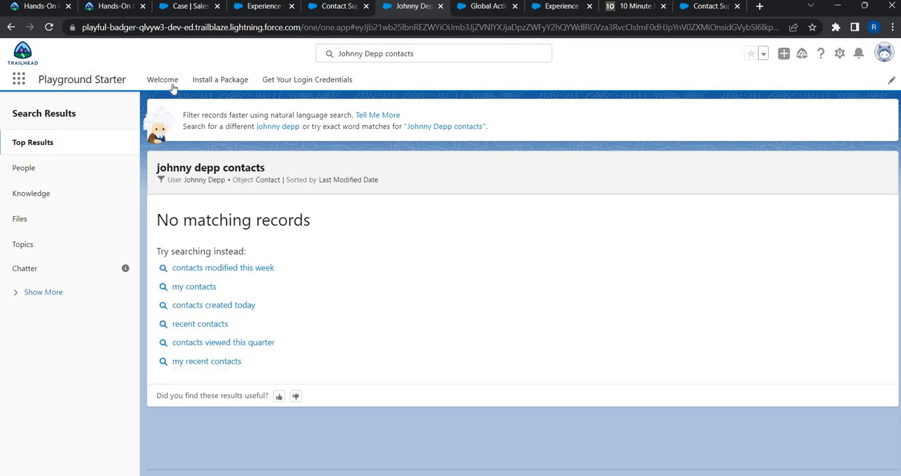
double_click(393, 57)
key("BackSpace")
key("Return")
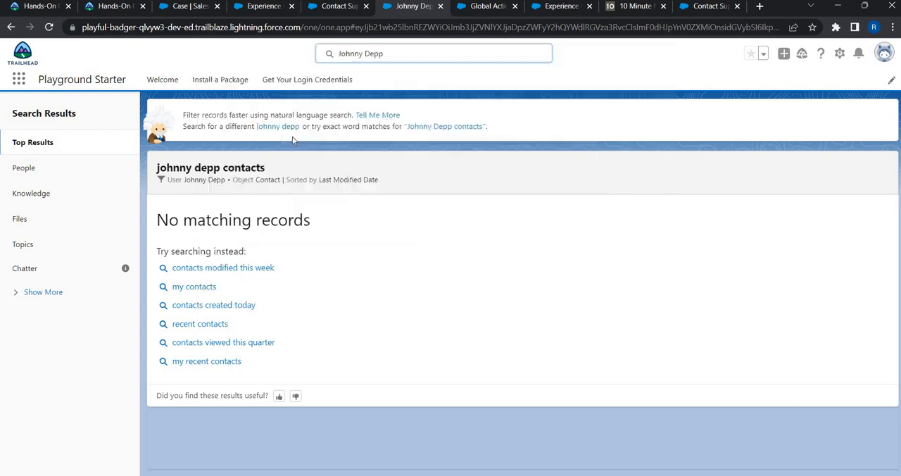
Step: Return to the Welcome page and open the portal customer's contact record from the search suggestions
left_click(174, 82)
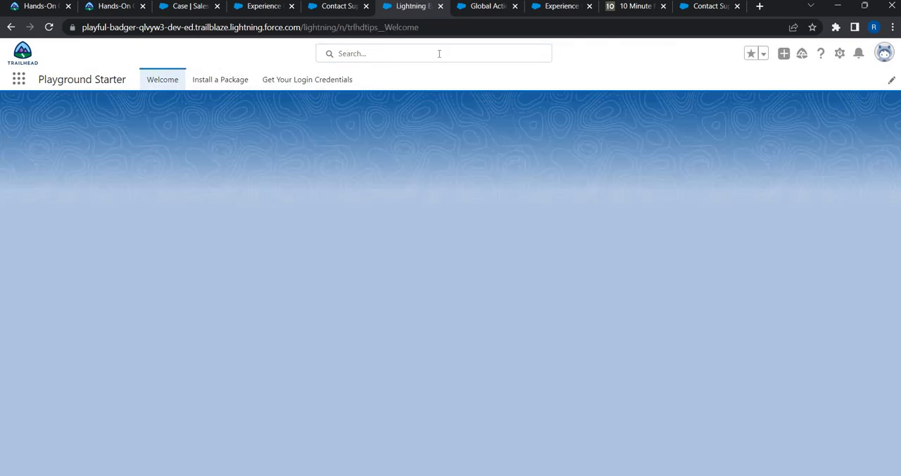
left_click(438, 53)
left_click(294, 136)
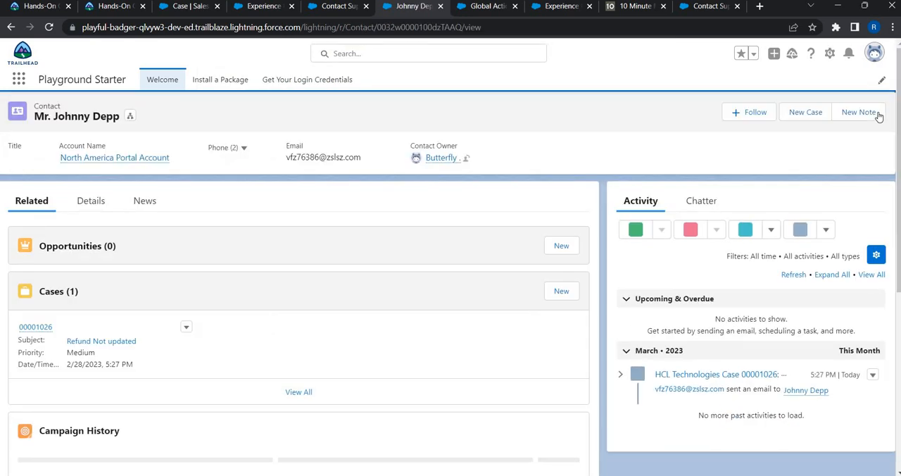
Step: Log in to the TravelHut Experience site as the portal contact's user and open its Contact Support form
left_click(876, 112)
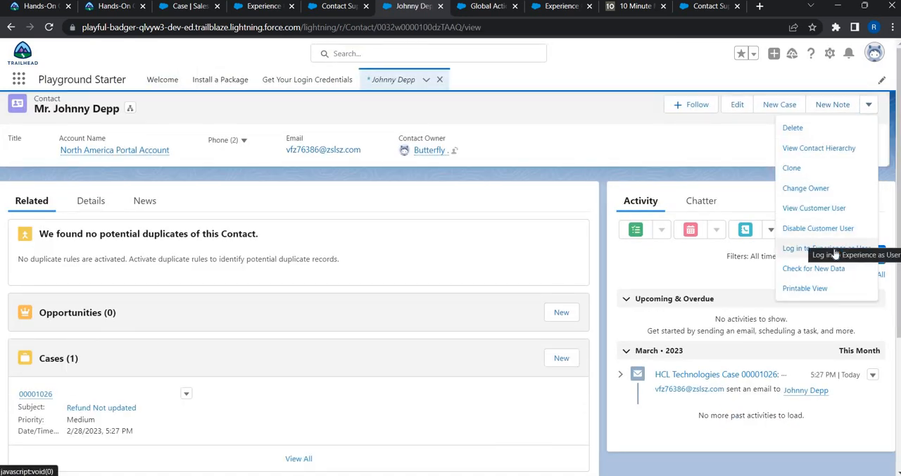
left_click(835, 251)
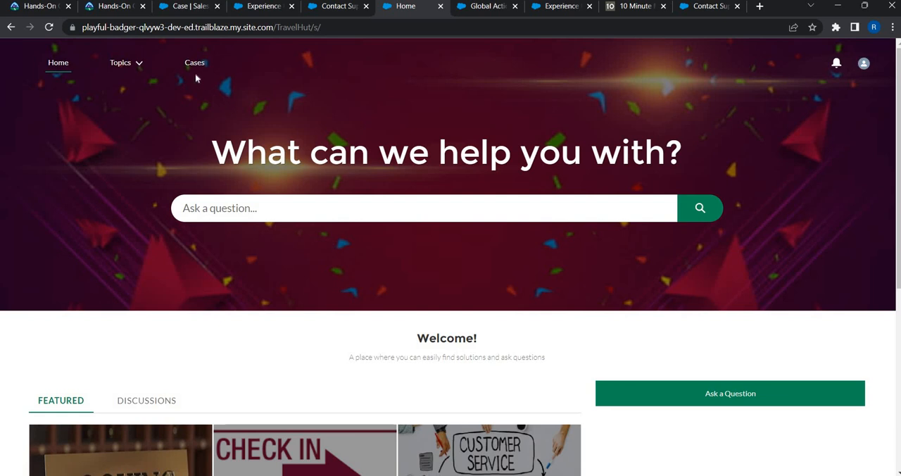
scroll(576, 468, "down", 5)
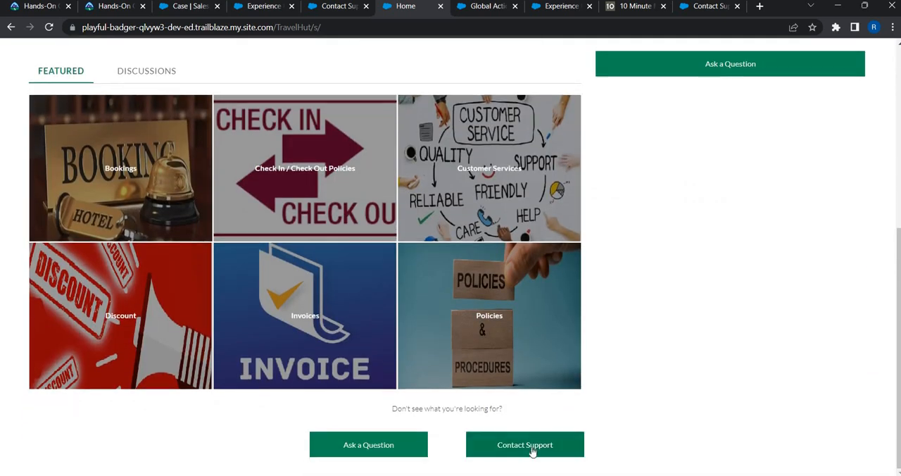
left_click(532, 451)
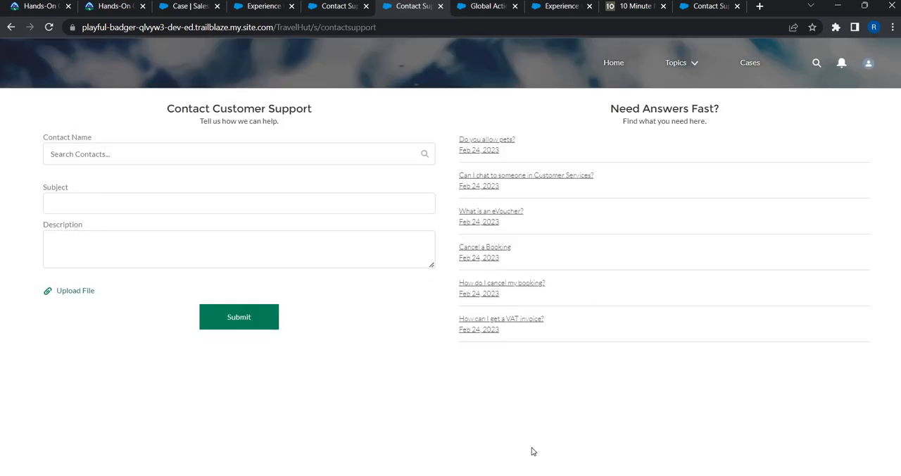
Step: Go back to the TravelHut home page and reopen the Contact Support form to recheck its fields
left_click(10, 30)
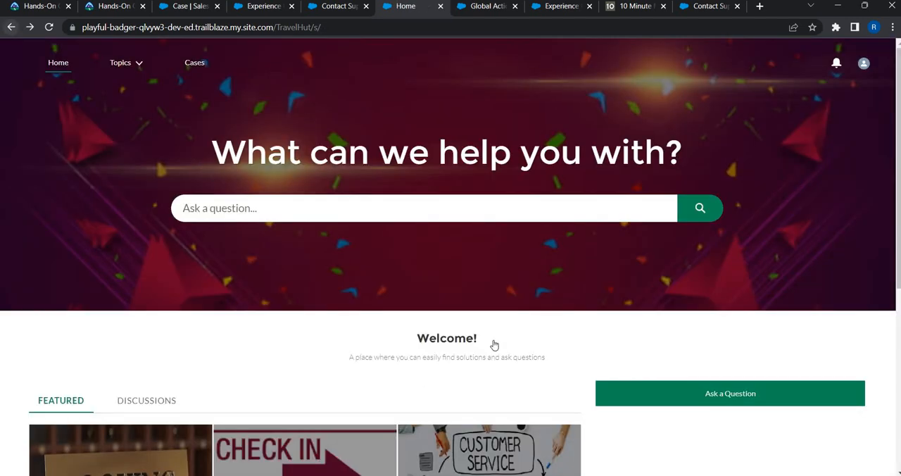
scroll(526, 443, "down", 5)
left_click(526, 444)
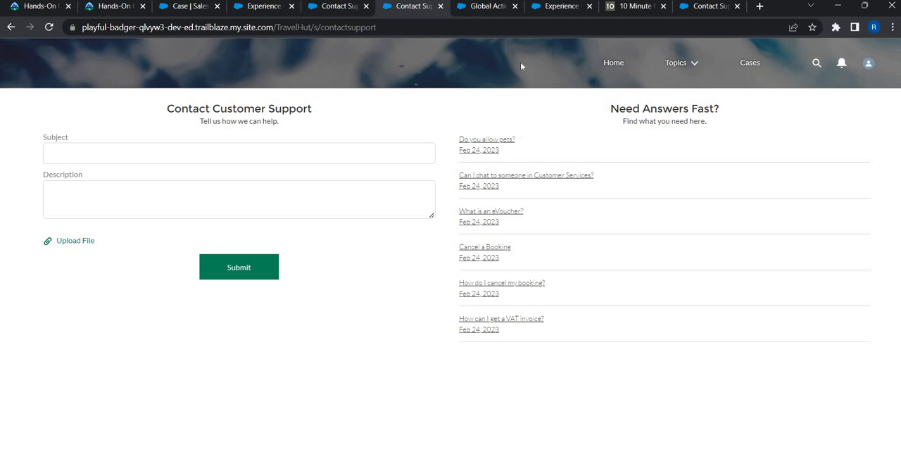
Step: Return to the TravelHut home page and look over its featured topics
left_click(611, 62)
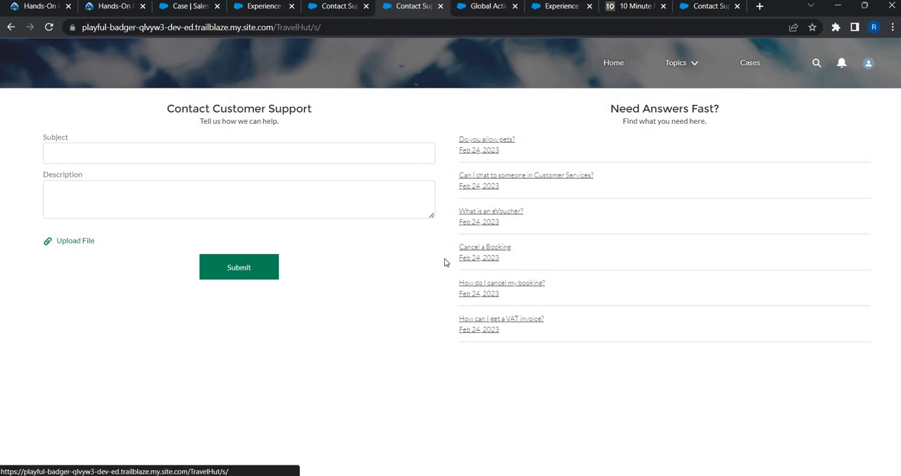
scroll(444, 262, "down", 3)
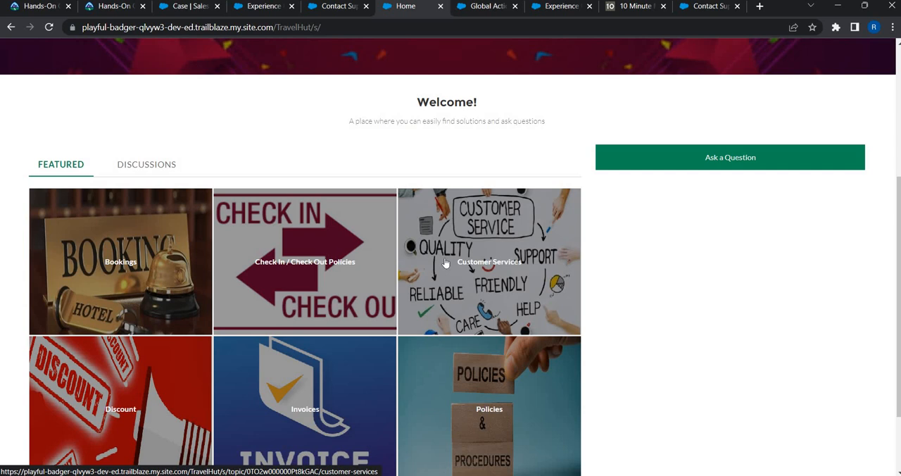
scroll(445, 260, "up", 4)
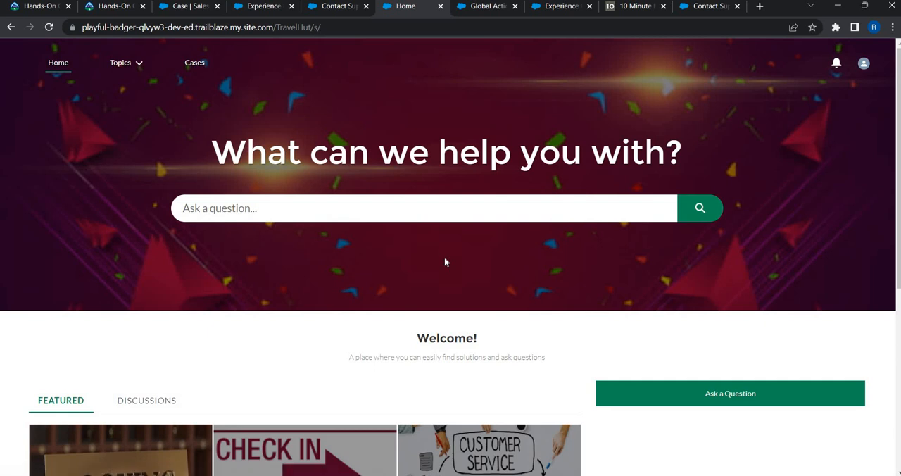